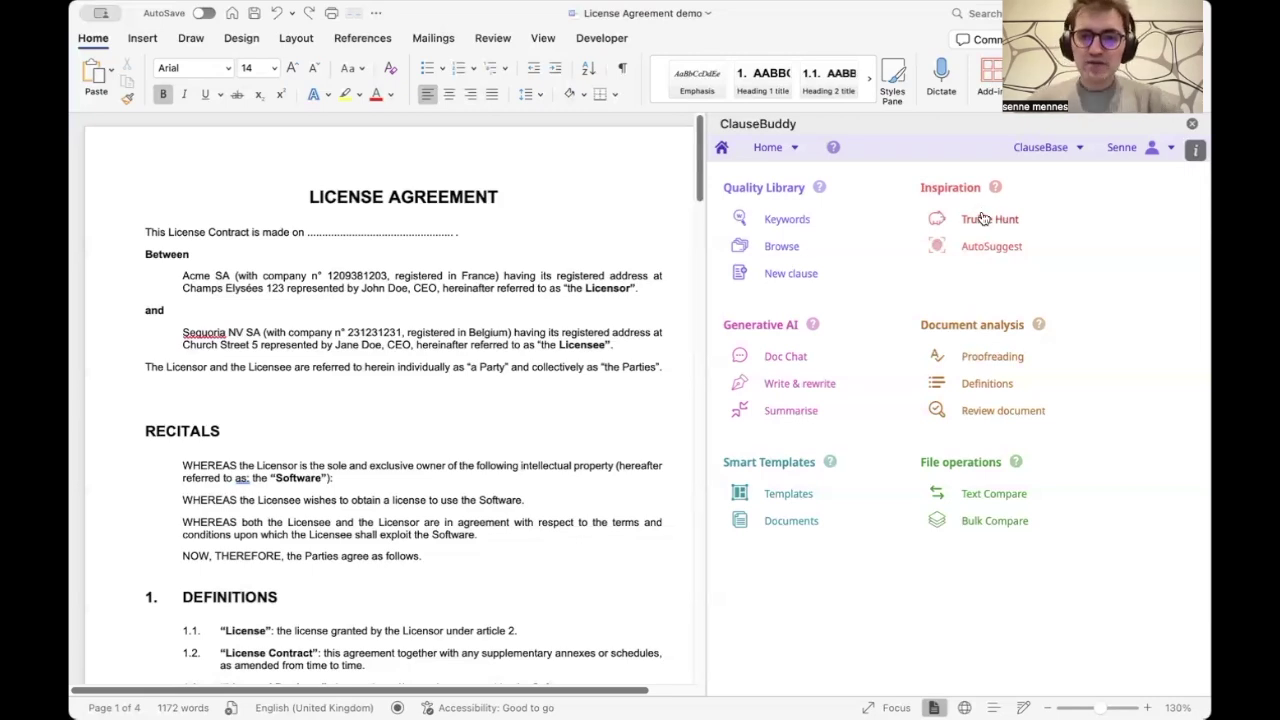
# Search the commercial clauses in Truffle Hunt for "liability".
pyautogui.click(986, 220)
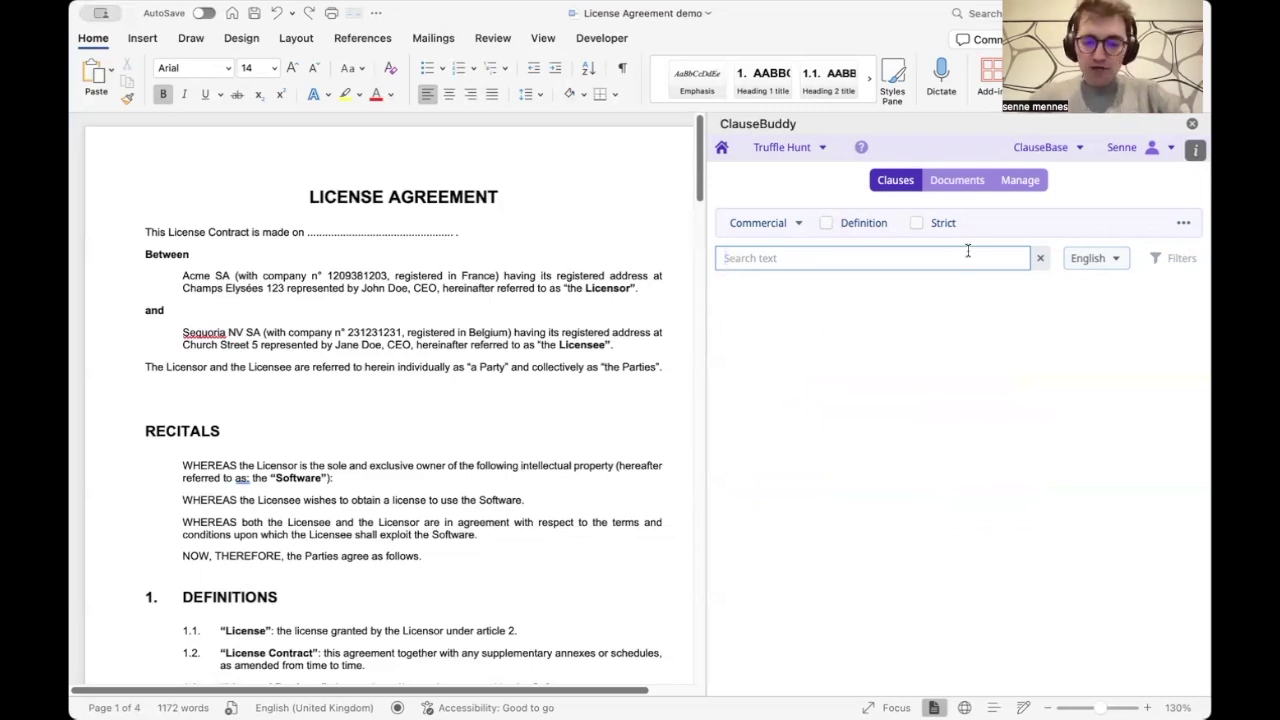
pyautogui.write('liability')
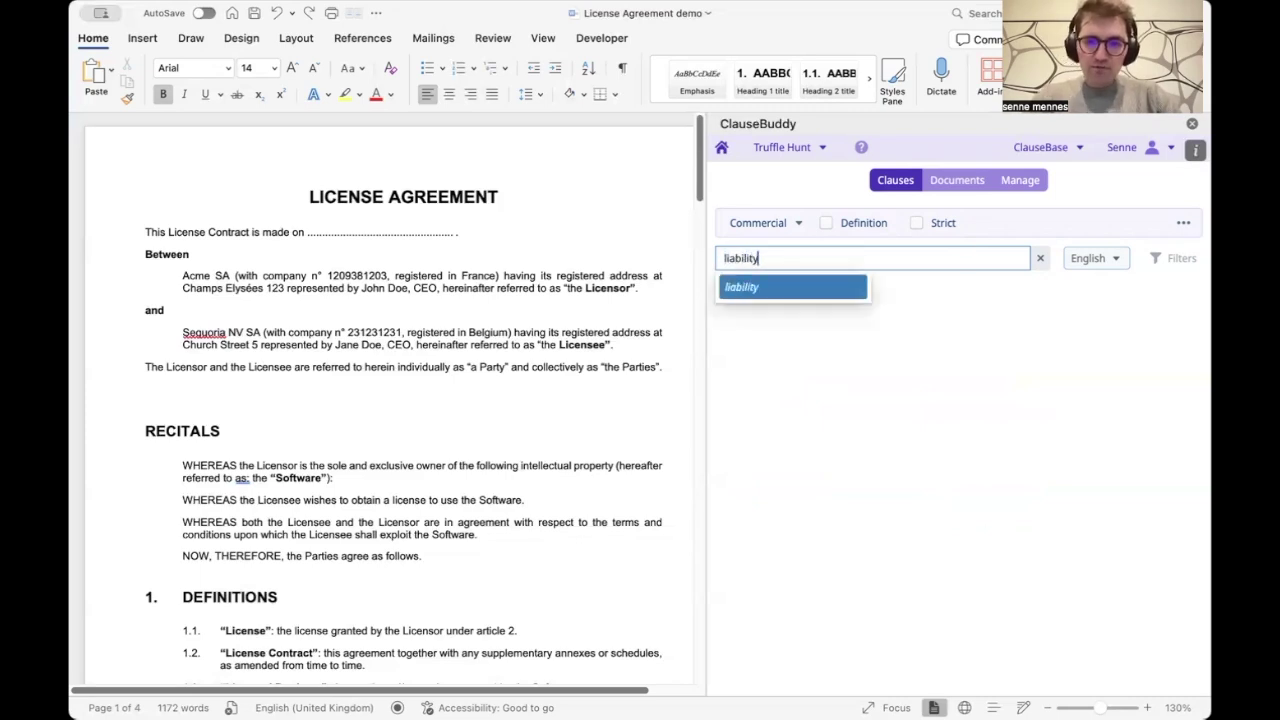
pyautogui.press('Return')
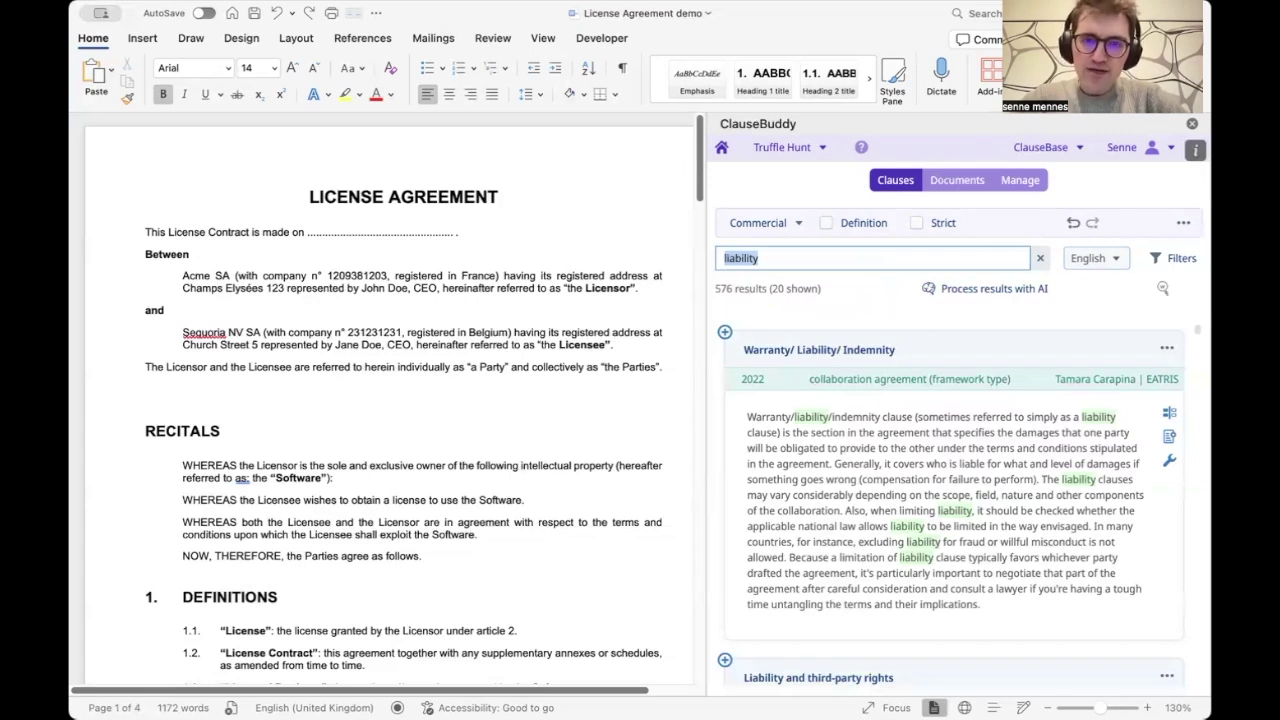
pyautogui.moveTo(715, 288); pyautogui.dragTo(855, 290)
pyautogui.click(860, 292)
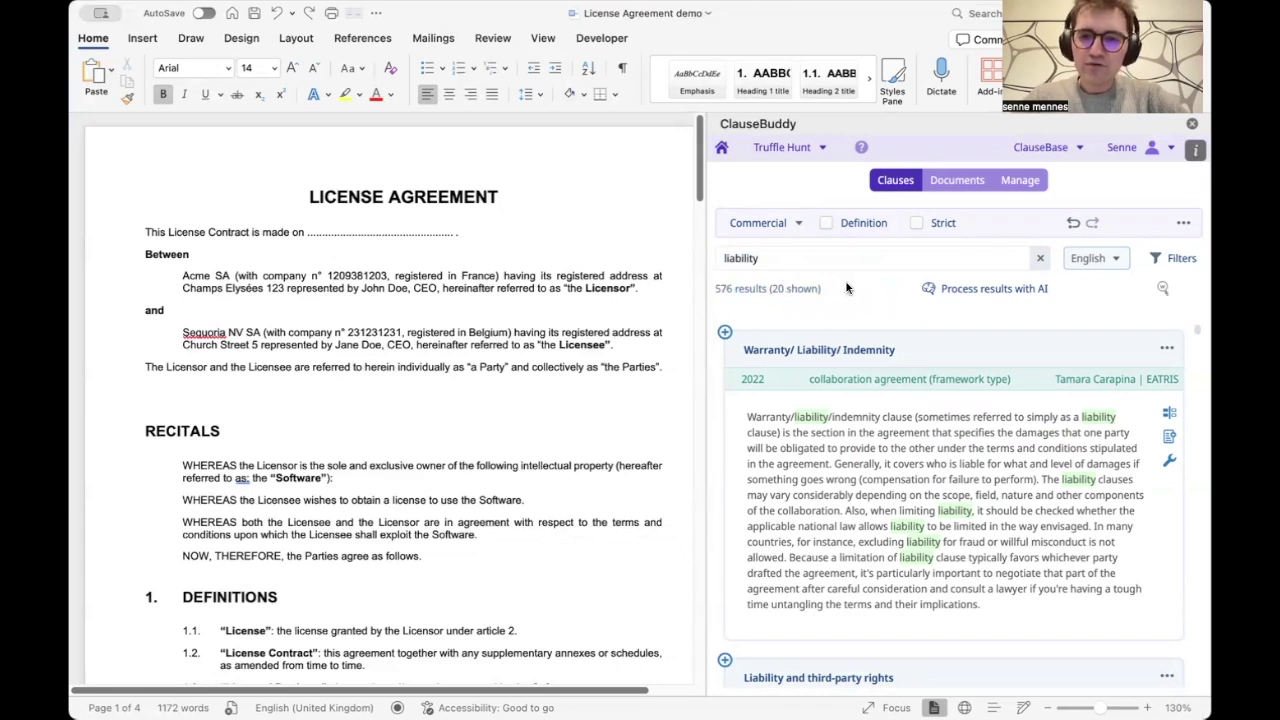
# Filter the liability results to the consultancy agreement document type and the fourth listed author.
pyautogui.click(1160, 257)
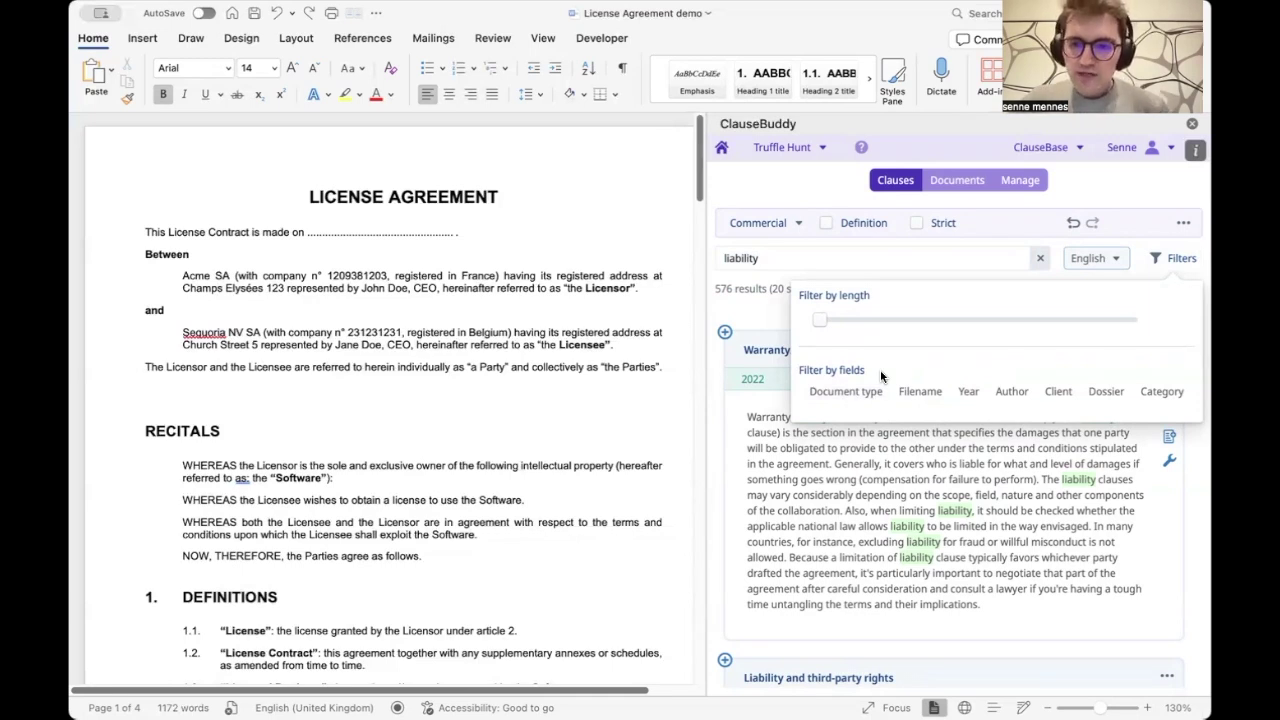
pyautogui.click(872, 393)
pyautogui.click(815, 305)
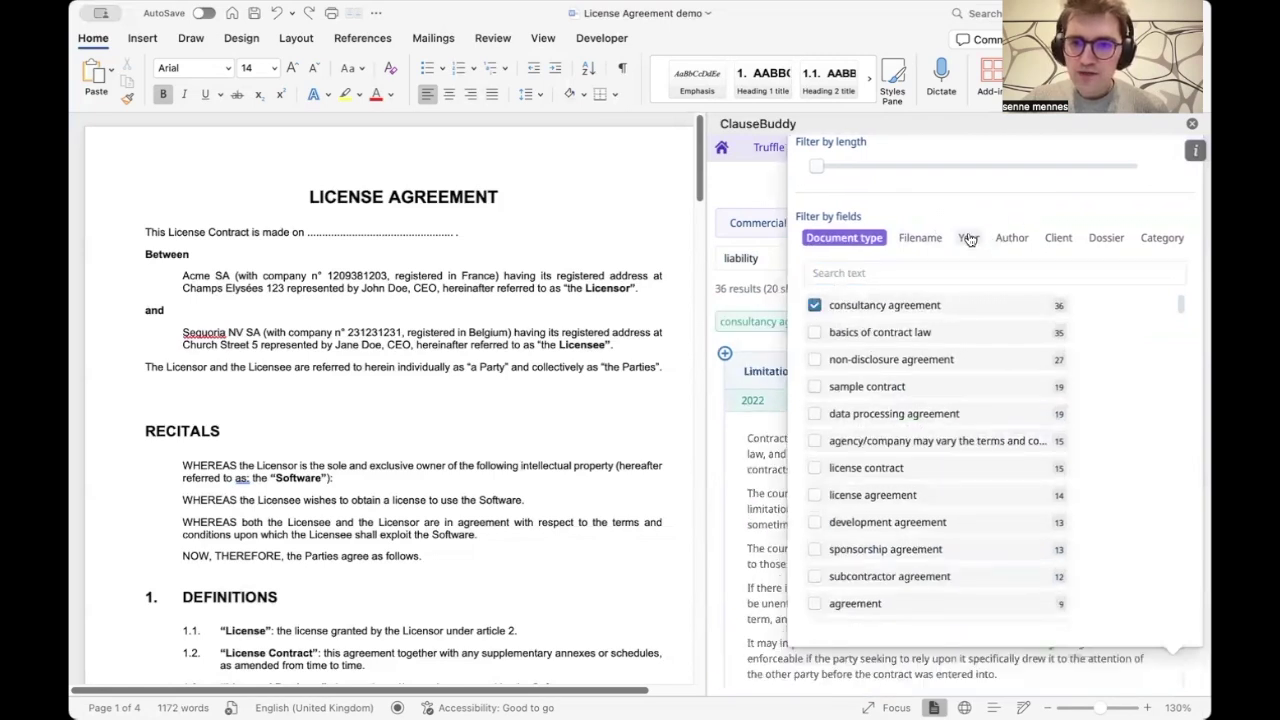
pyautogui.click(1011, 238)
pyautogui.click(890, 362)
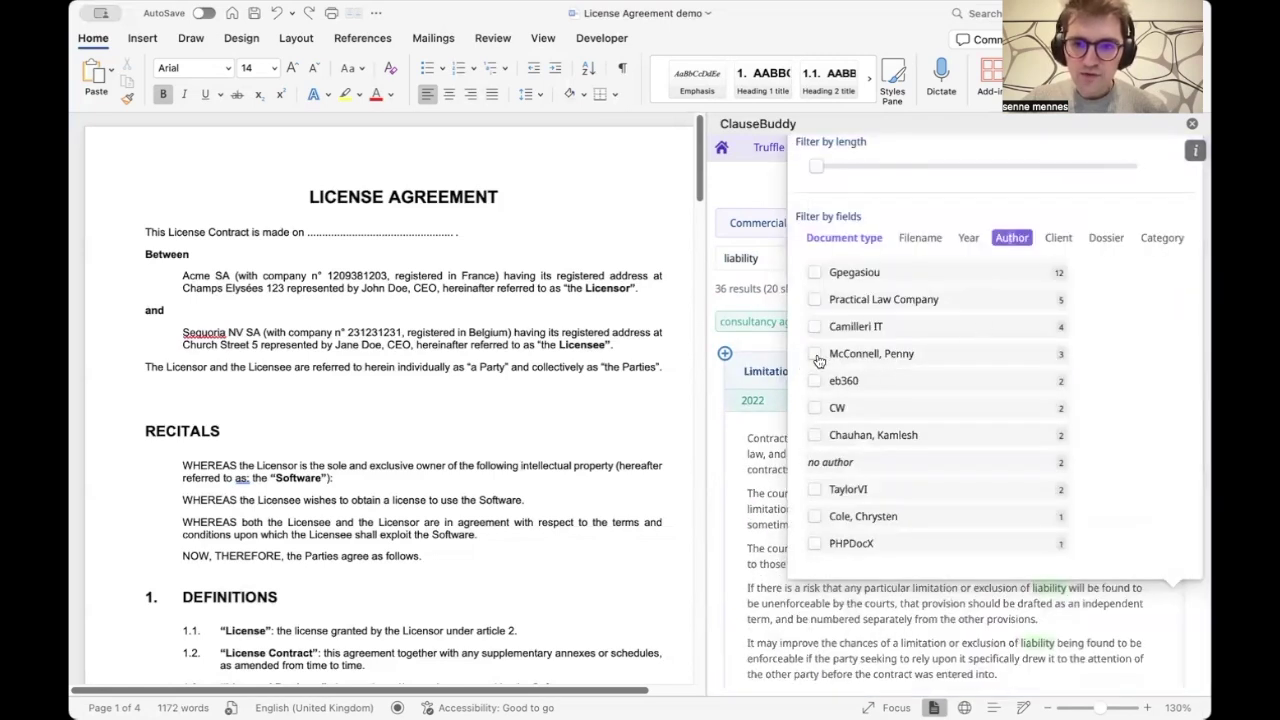
pyautogui.click(756, 291)
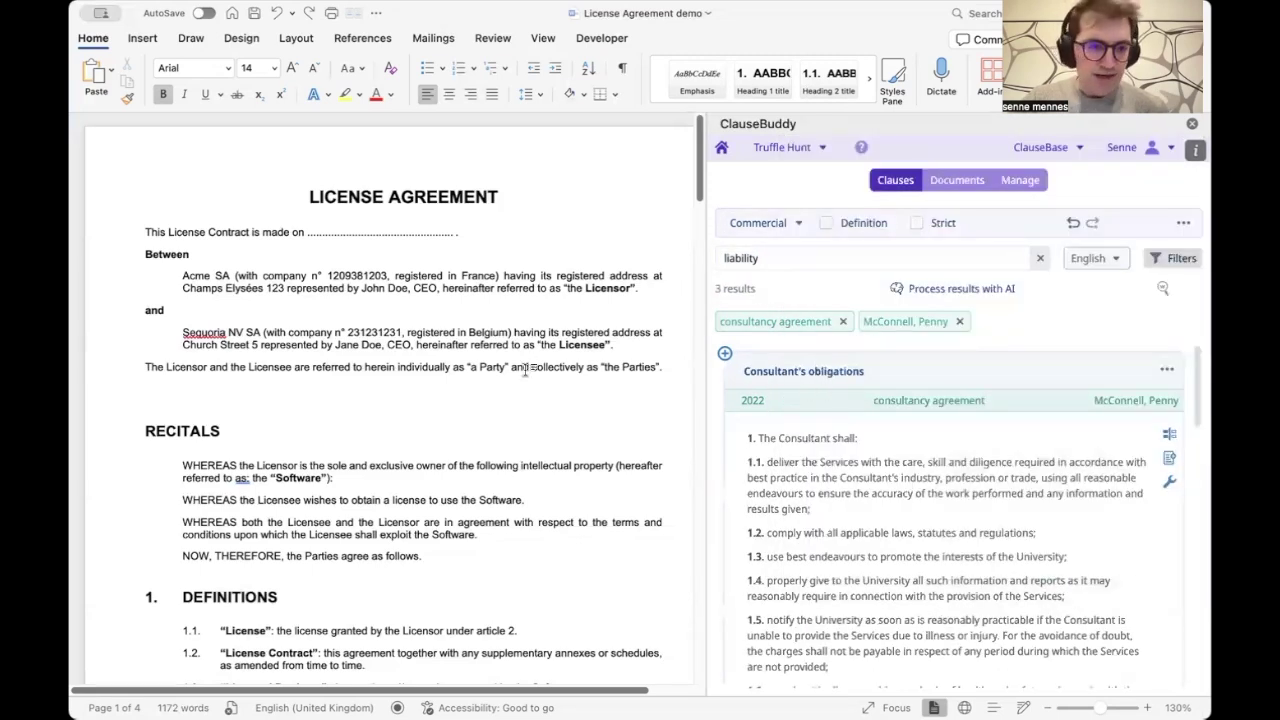
# Add an empty, unnumbered paragraph after clause 2.3 of the license agreement.
pyautogui.scroll(-5, 520, 370)
pyautogui.scroll(-13, 520, 373)
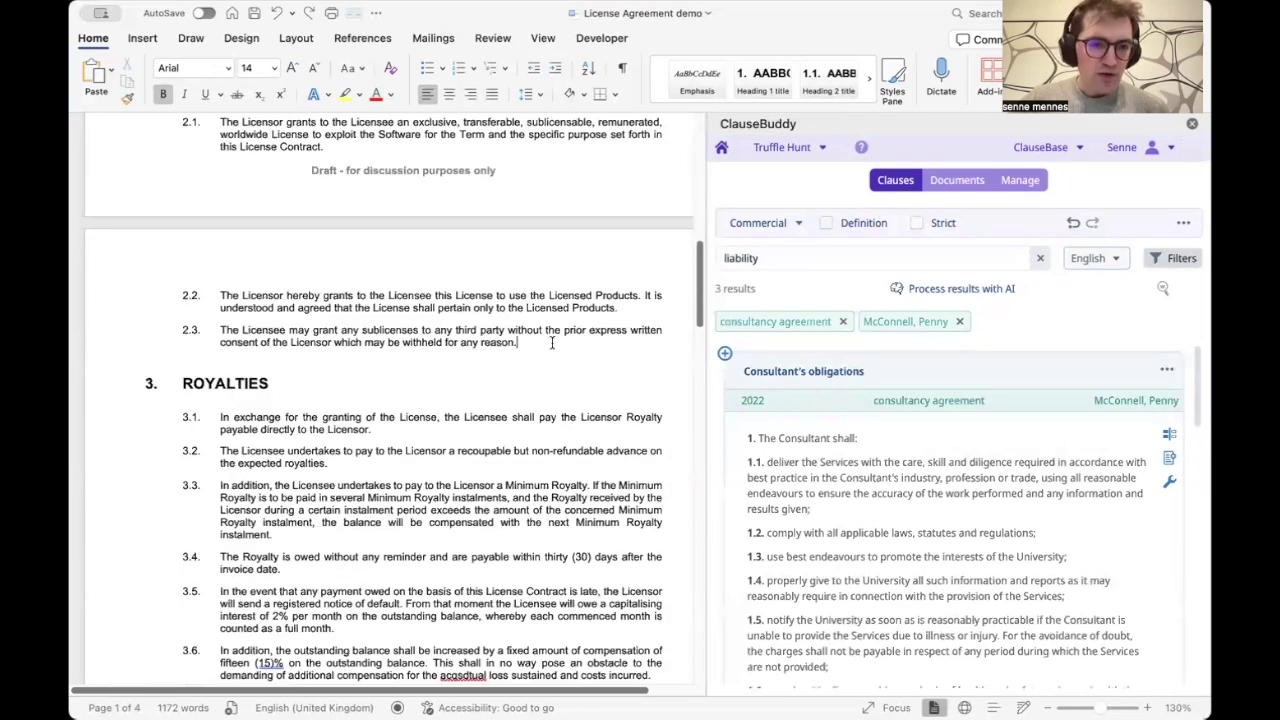
pyautogui.click(551, 343)
pyautogui.press('Return')
pyautogui.press('BackSpace')
pyautogui.press('BackSpace')
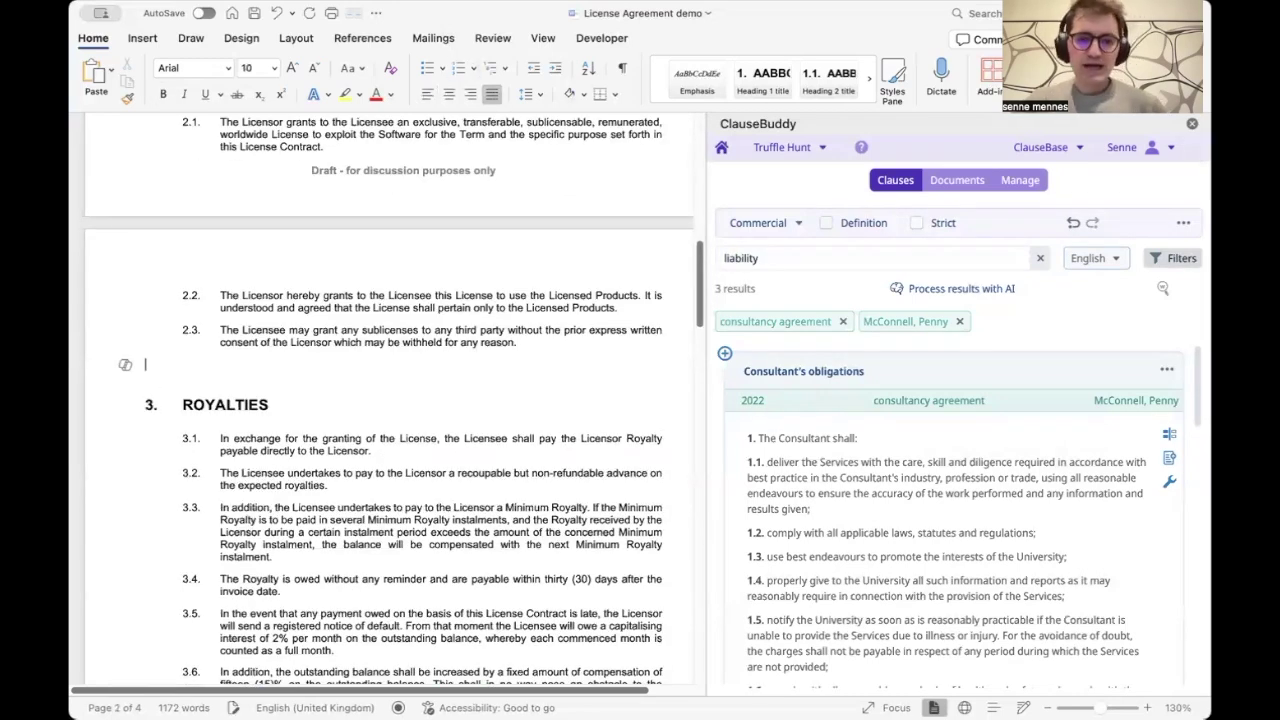
# Insert the Indemnity clause from the filtered results into the empty paragraph above the ROYALTIES article.
pyautogui.scroll(-10, 815, 470)
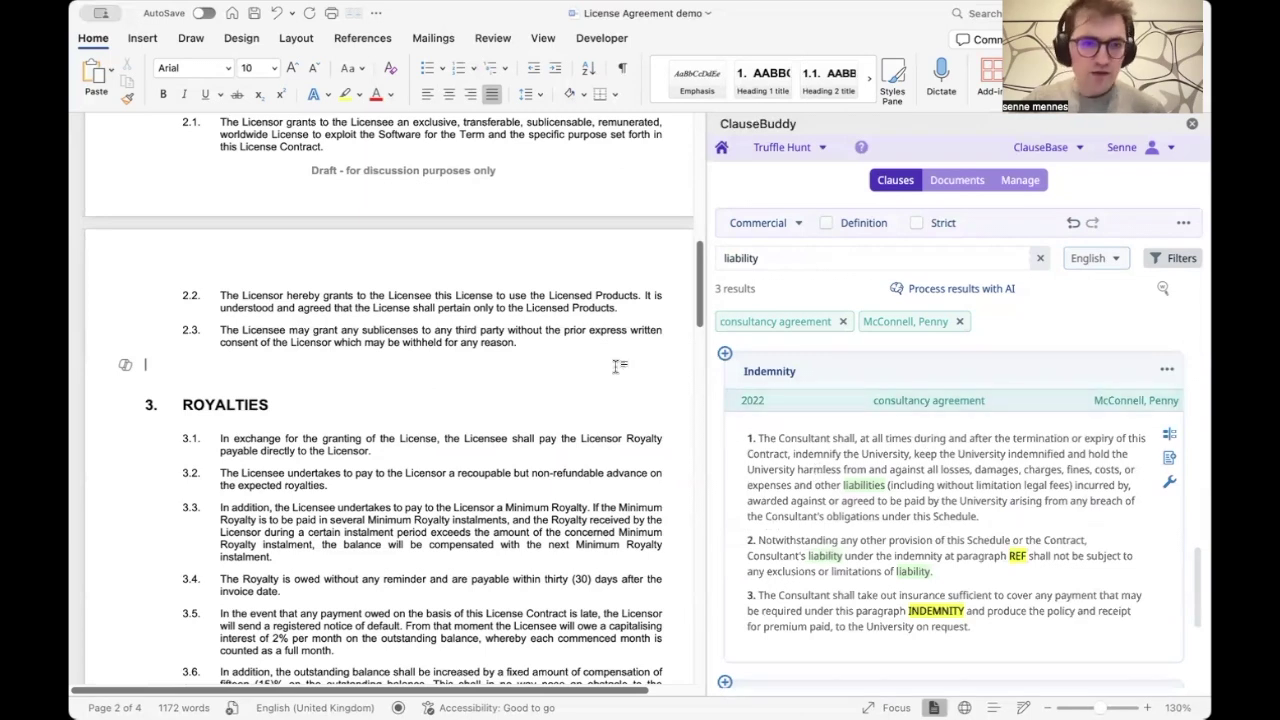
pyautogui.click(725, 354)
pyautogui.click(790, 318)
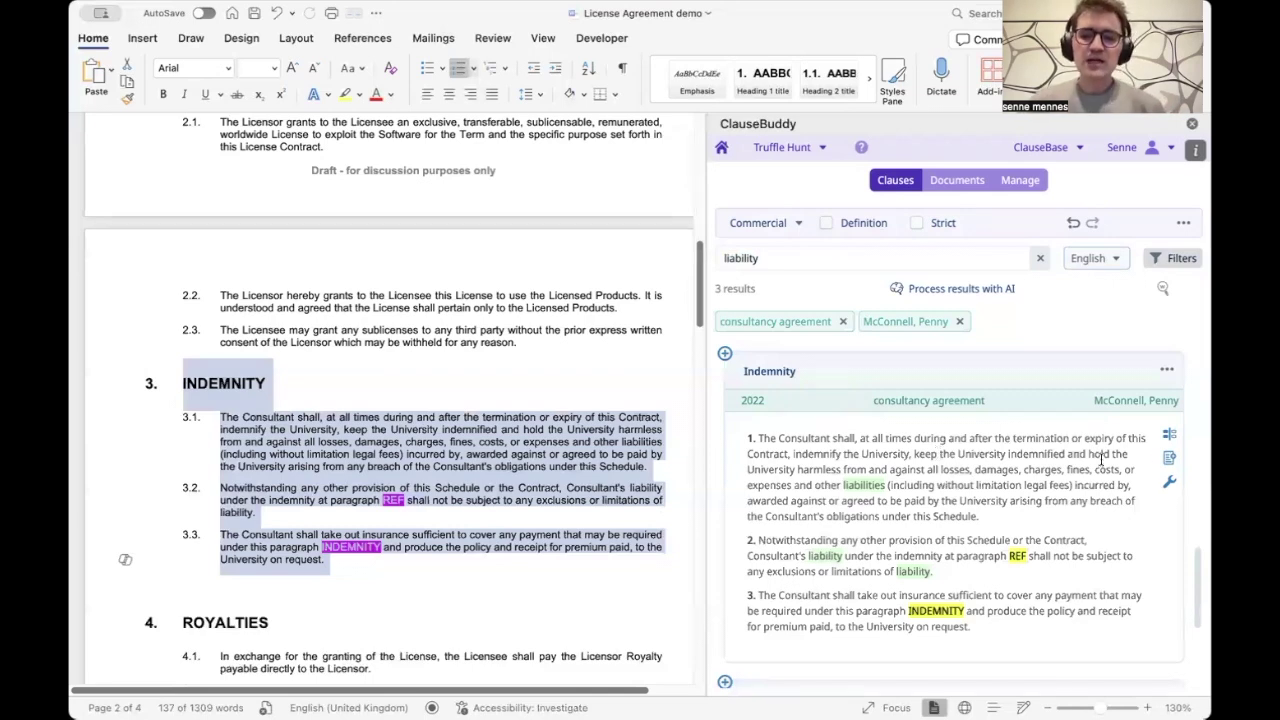
# Set the Indemnity search result's redrafting instruction to make the text neutral, favouring no particular party.
pyautogui.click(1170, 485)
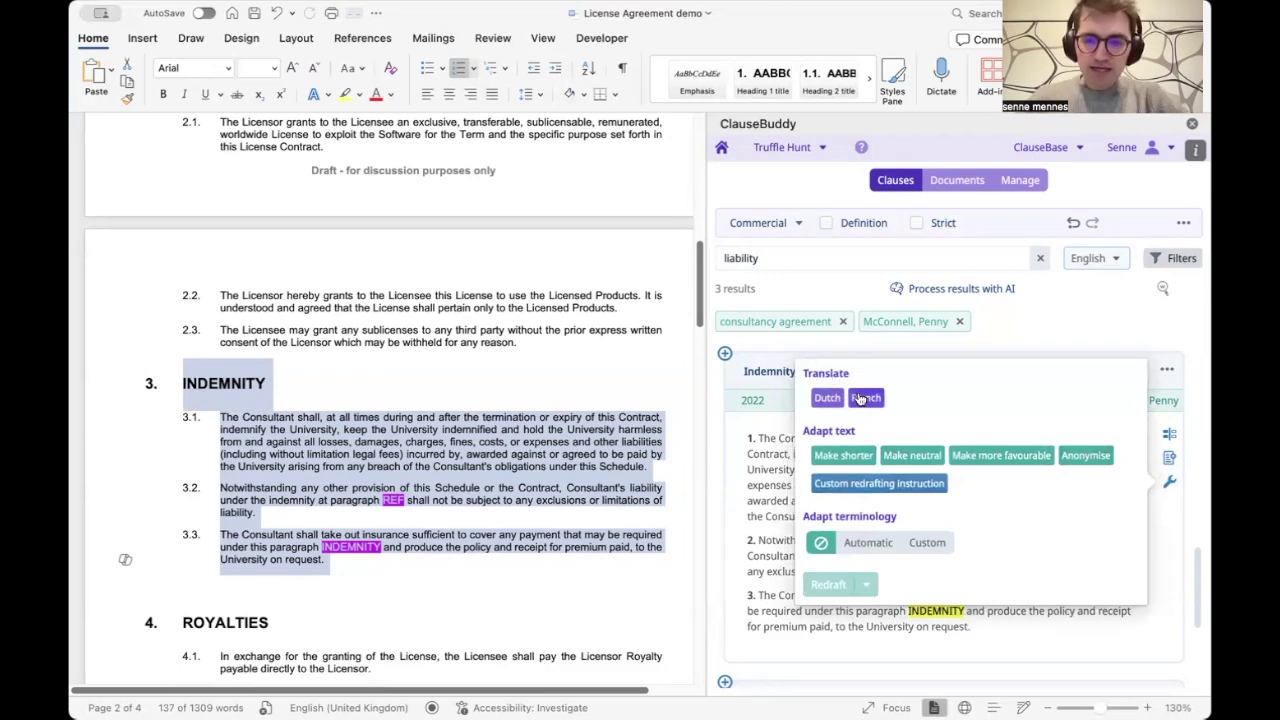
pyautogui.moveTo(803, 430); pyautogui.dragTo(829, 430)
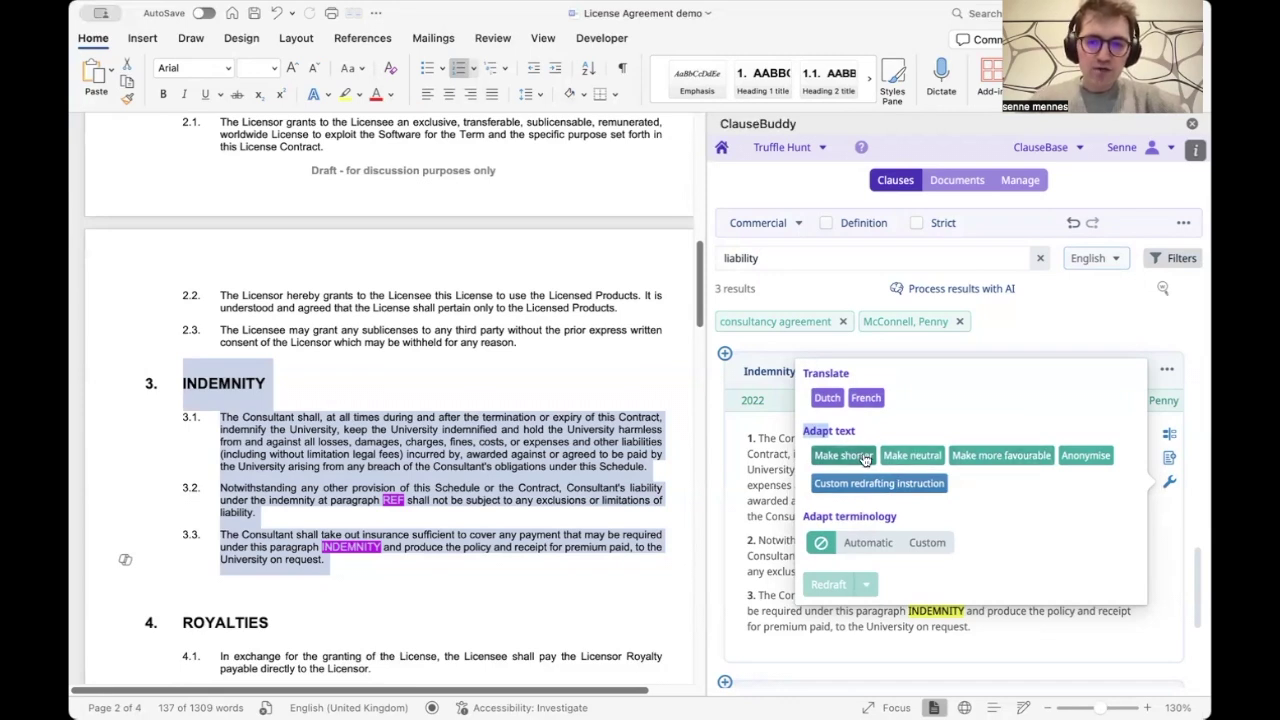
pyautogui.click(924, 458)
pyautogui.moveTo(802, 524); pyautogui.dragTo(904, 525)
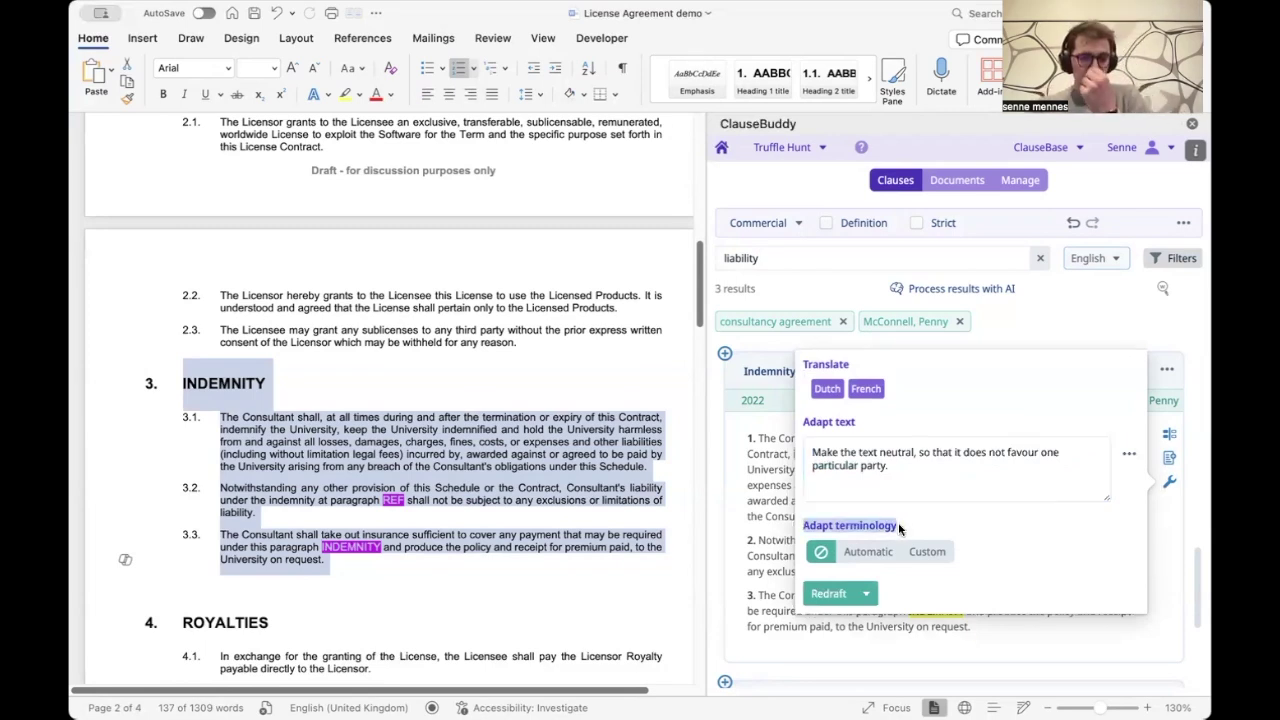
pyautogui.moveTo(242, 417); pyautogui.dragTo(340, 429)
pyautogui.click(339, 429)
pyautogui.doubleClick(245, 291)
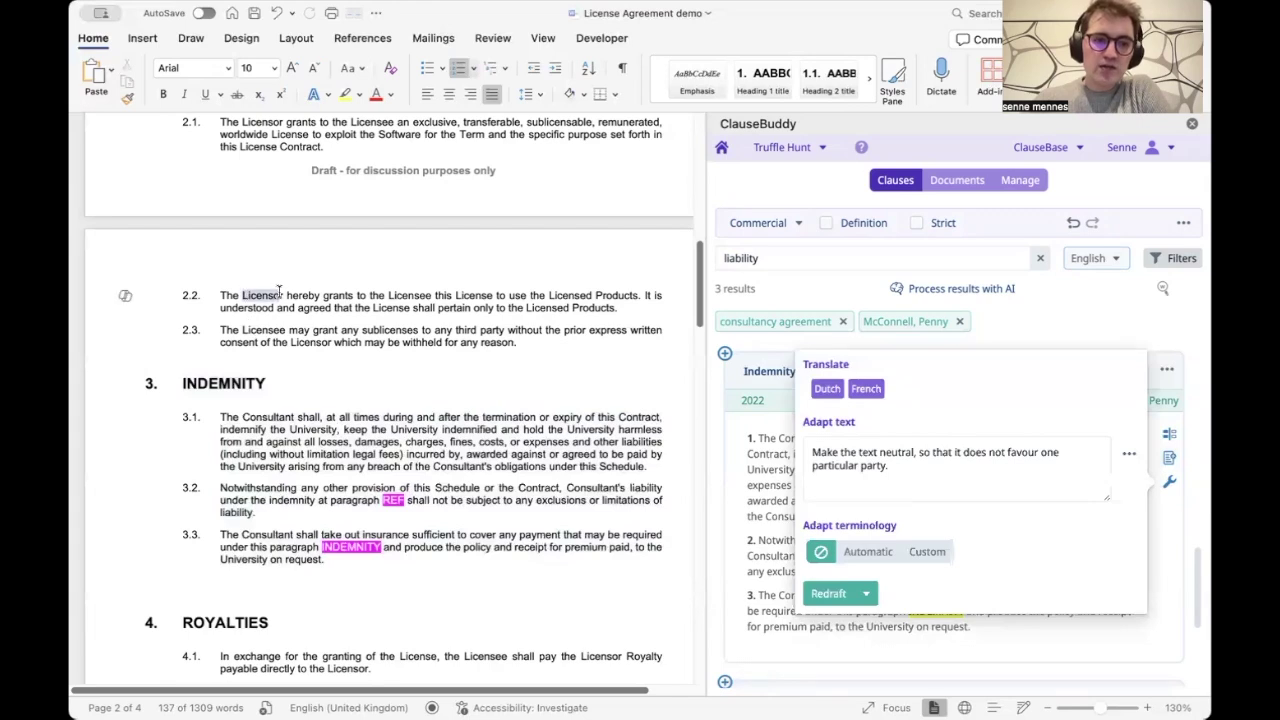
pyautogui.doubleClick(262, 331)
pyautogui.click(281, 332)
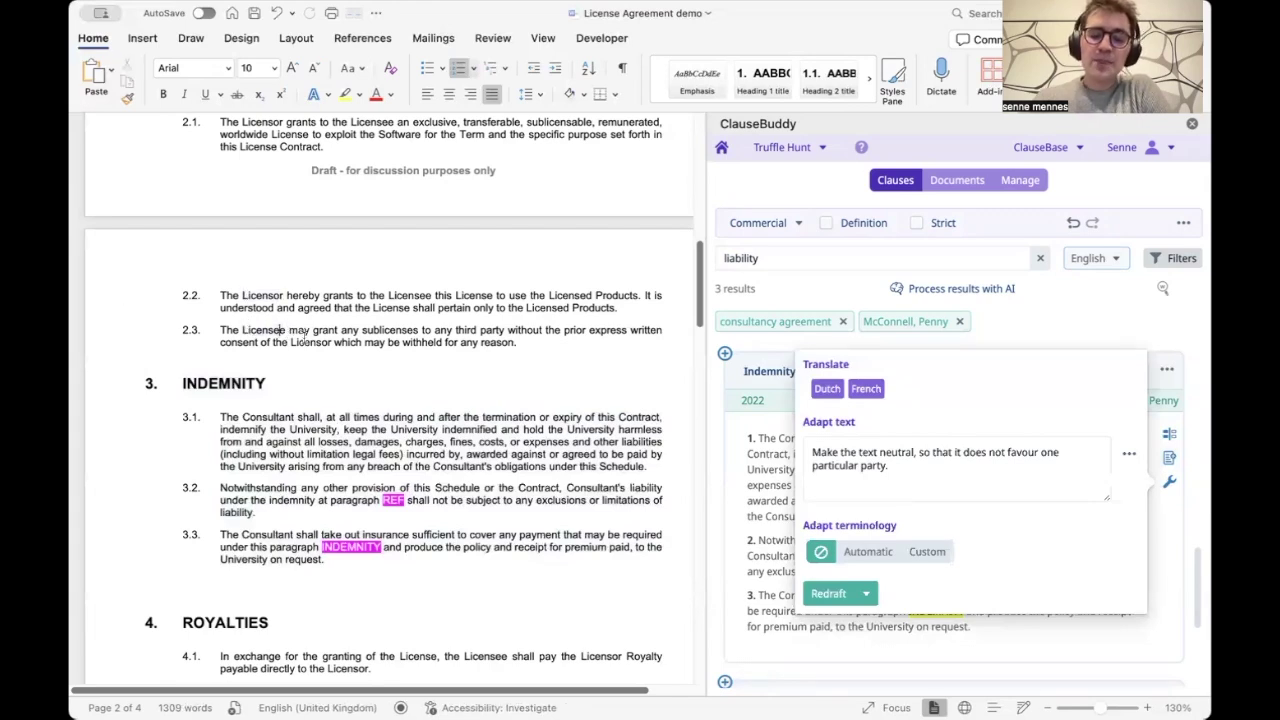
# Redraft the Indemnity clause with custom terminology from the document, replacing Consultant with Licensor and University with Licensee.
pyautogui.click(920, 553)
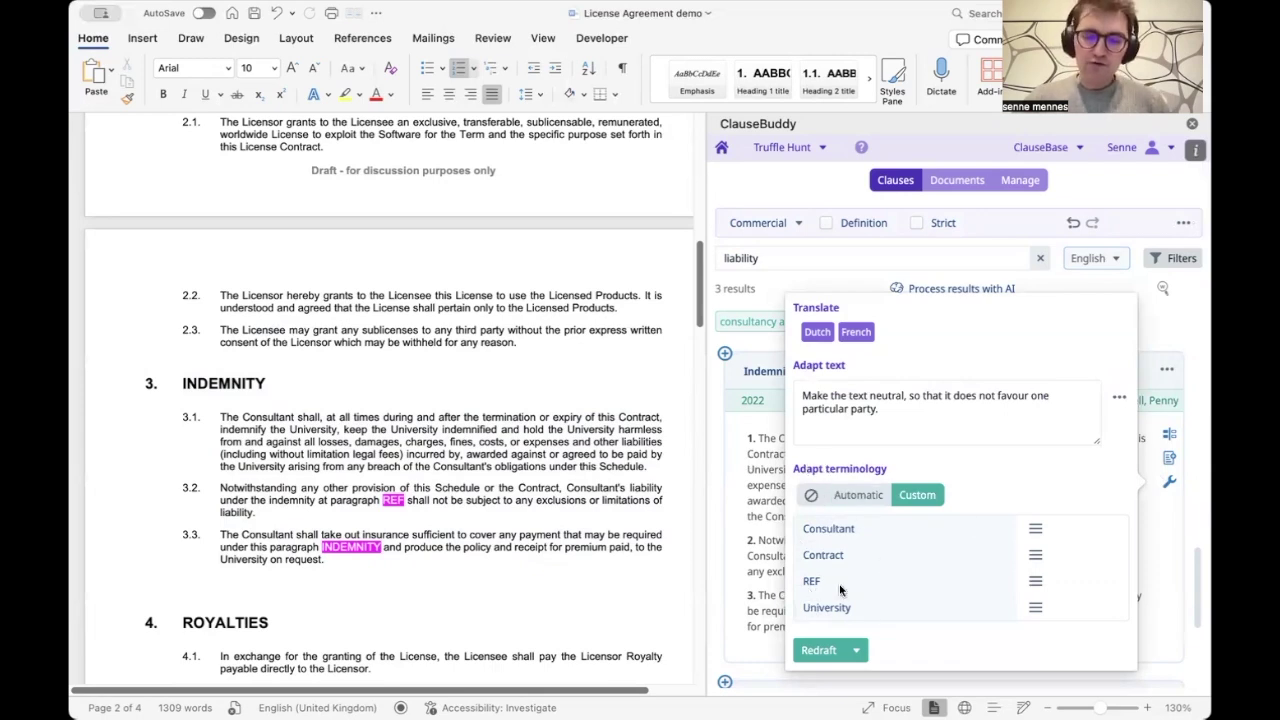
pyautogui.click(1036, 532)
pyautogui.moveTo(1041, 500)
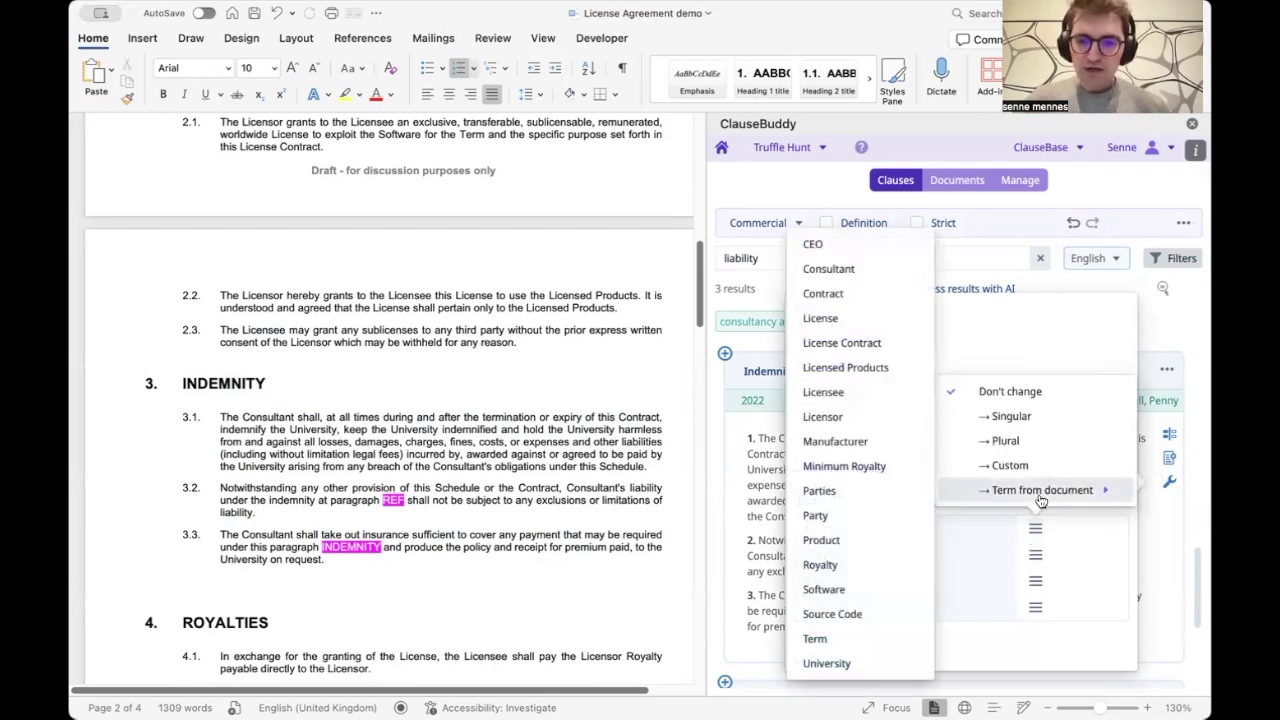
pyautogui.click(865, 420)
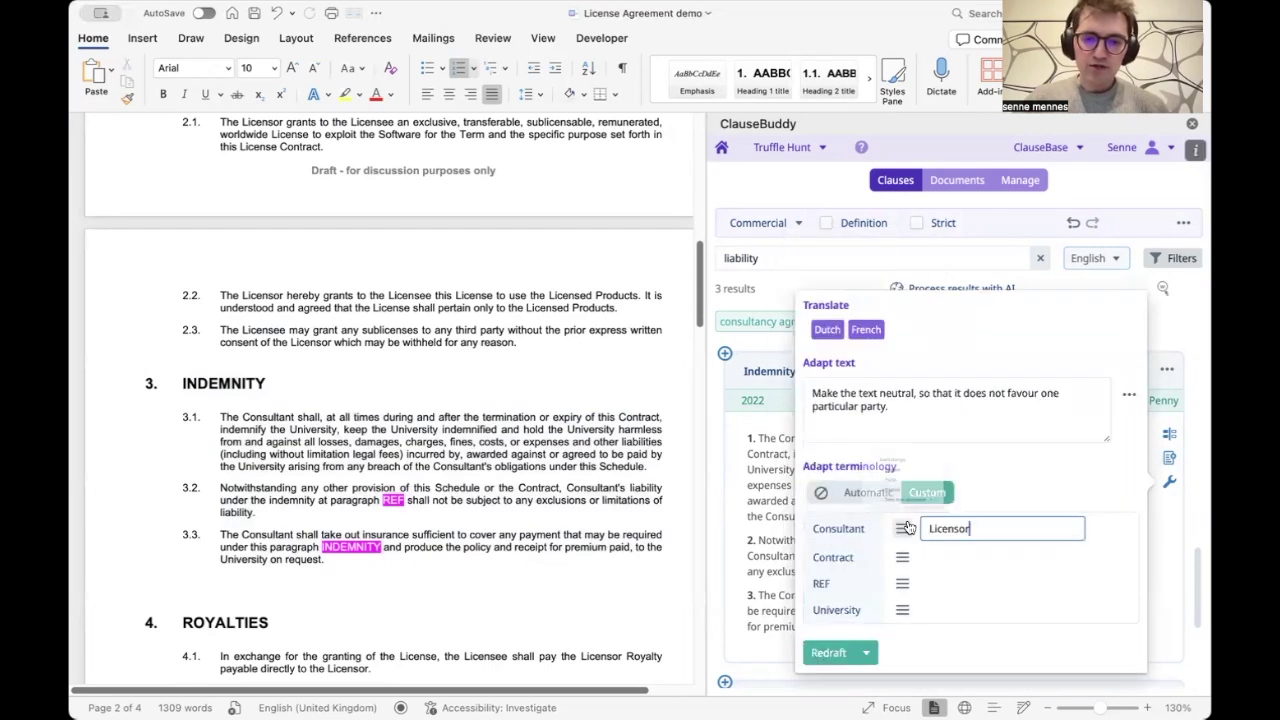
pyautogui.click(902, 610)
pyautogui.moveTo(908, 571)
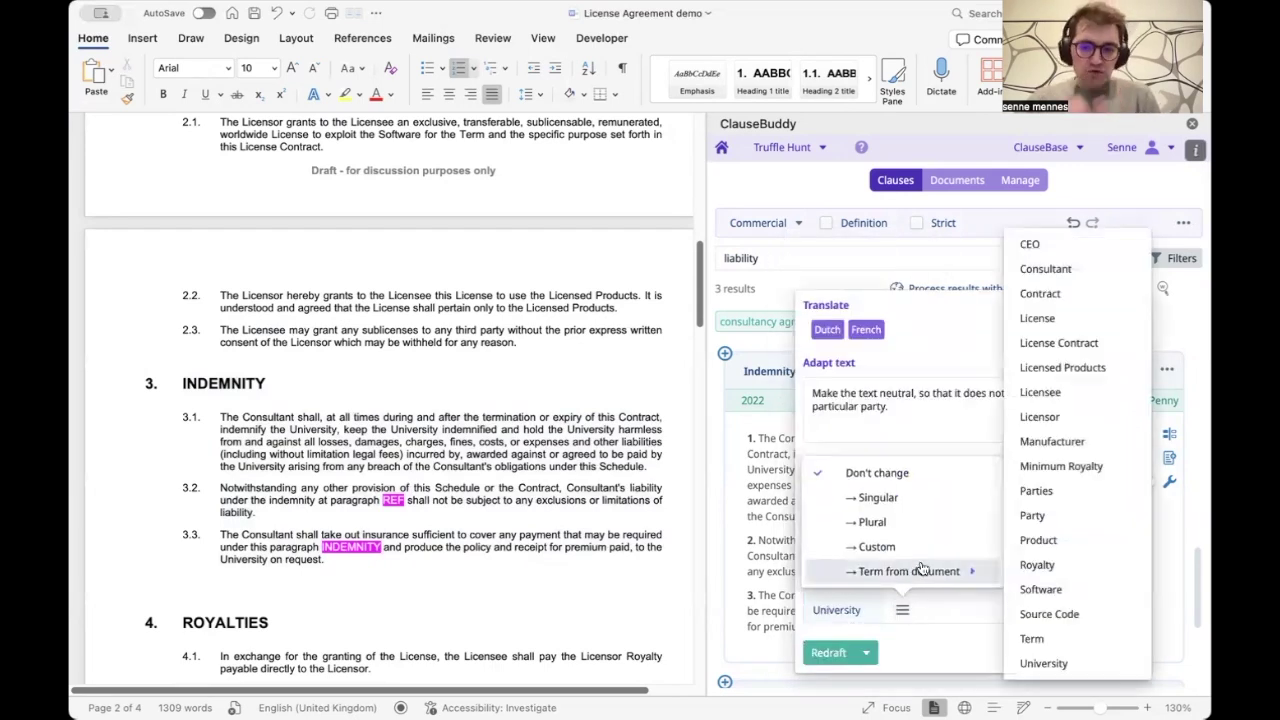
pyautogui.click(1047, 395)
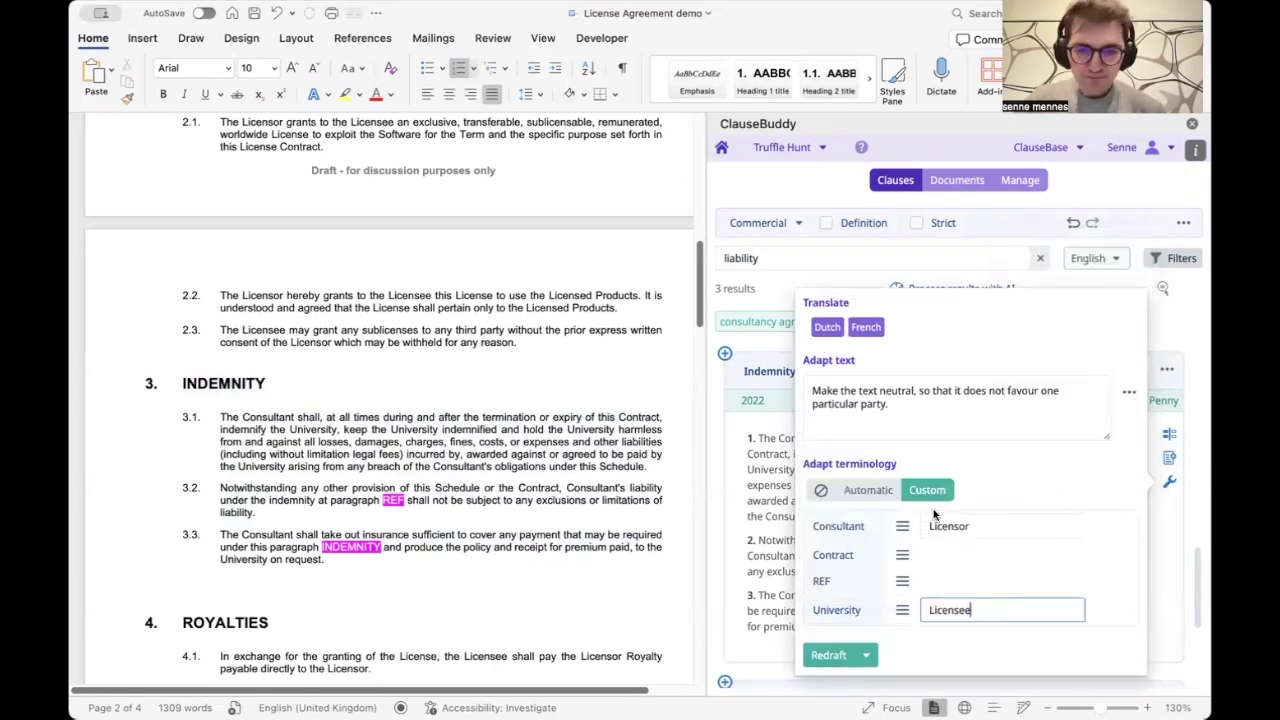
pyautogui.click(833, 657)
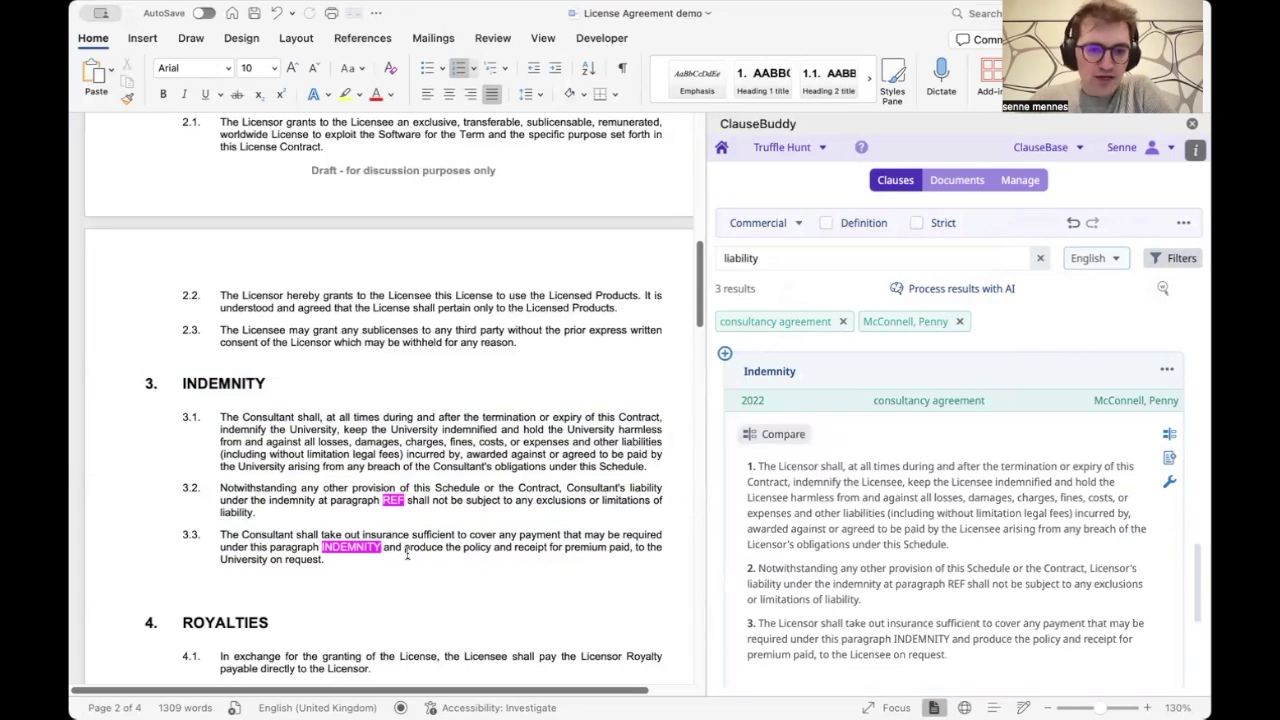
# Replace the whole INDEMNITY article in the document with the redrafted clause, inserted with changes.
pyautogui.moveTo(427, 565); pyautogui.dragTo(150, 383)
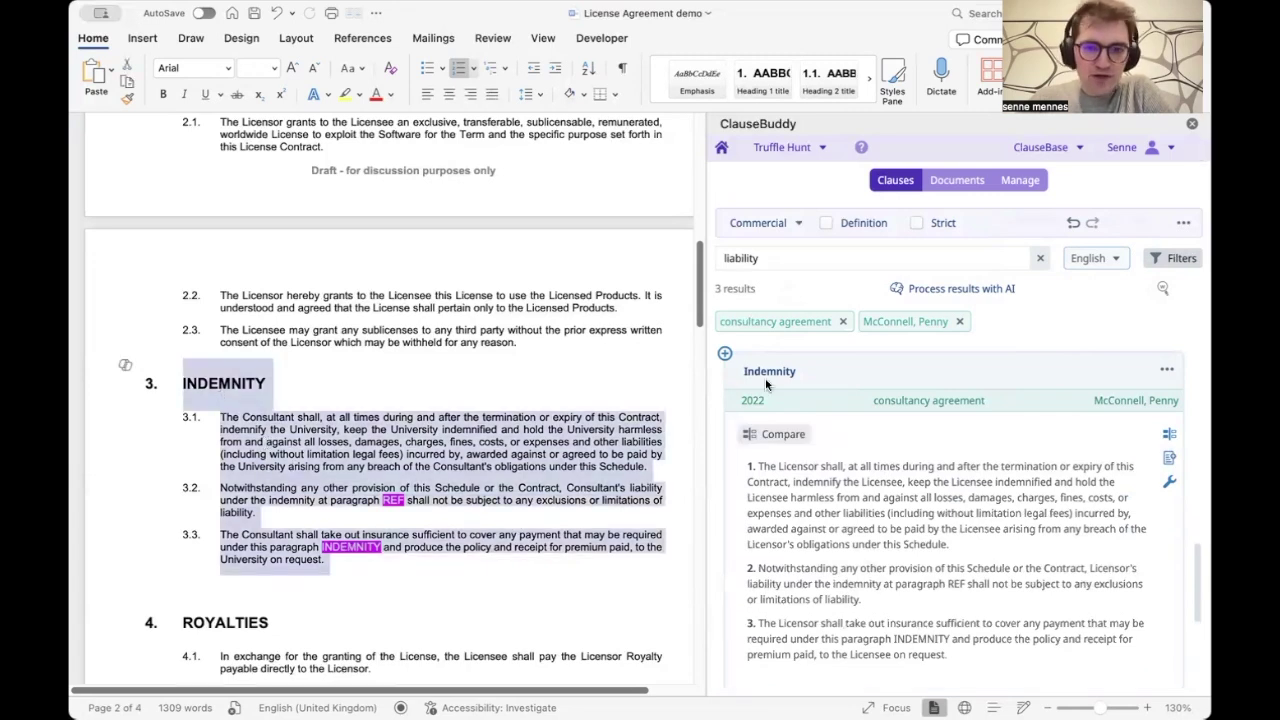
pyautogui.click(729, 355)
pyautogui.click(818, 325)
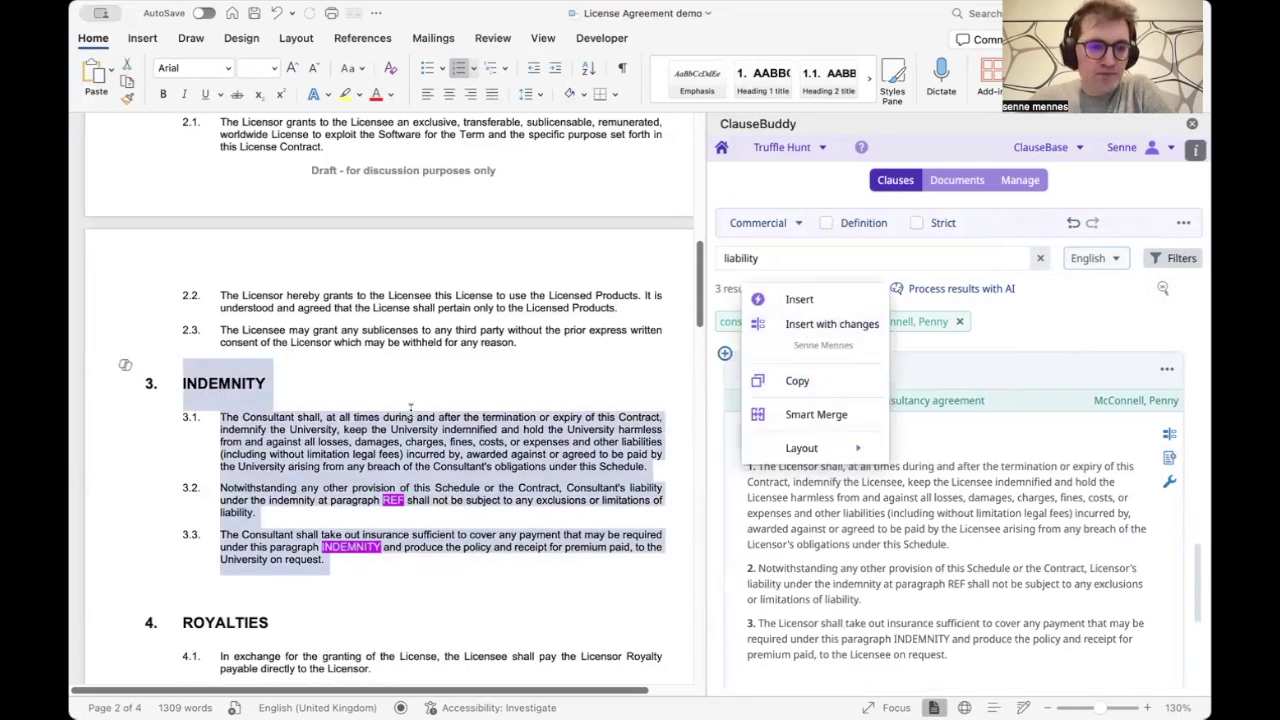
pyautogui.scroll(2, 475, 390)
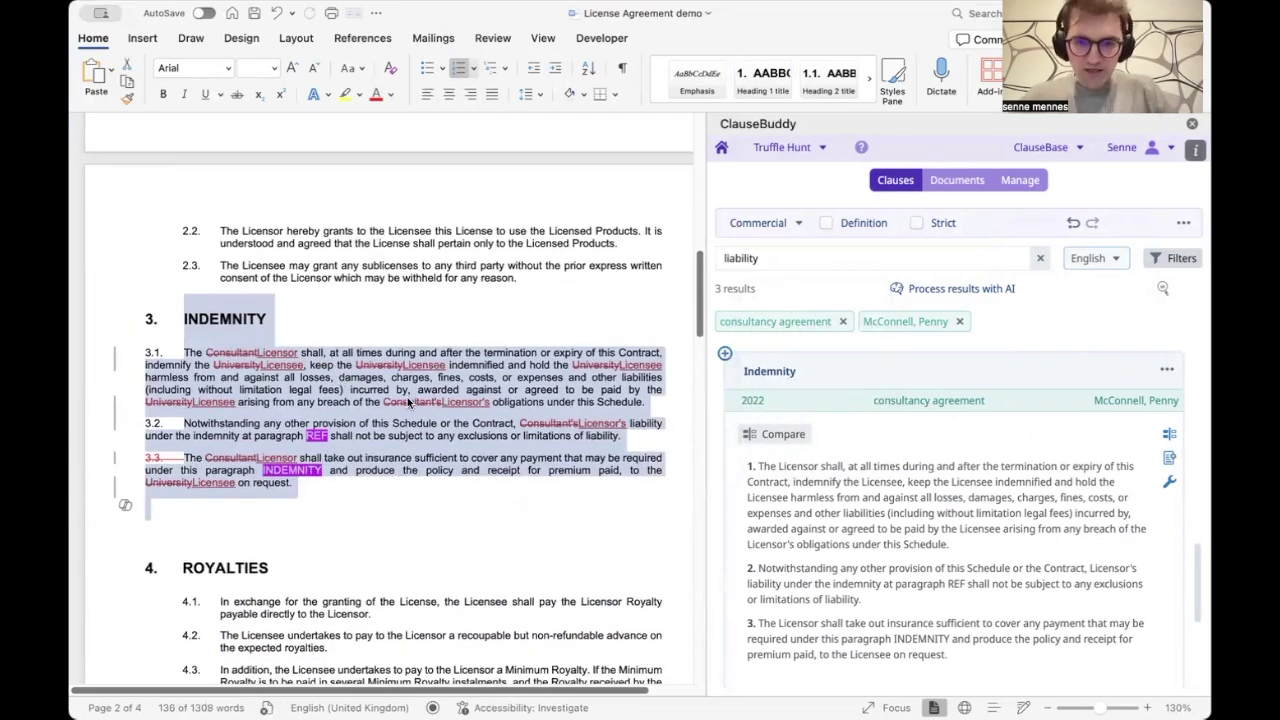
# Undo the insertion of the redrafted Indemnity clause in the document.
pyautogui.click(475, 430)
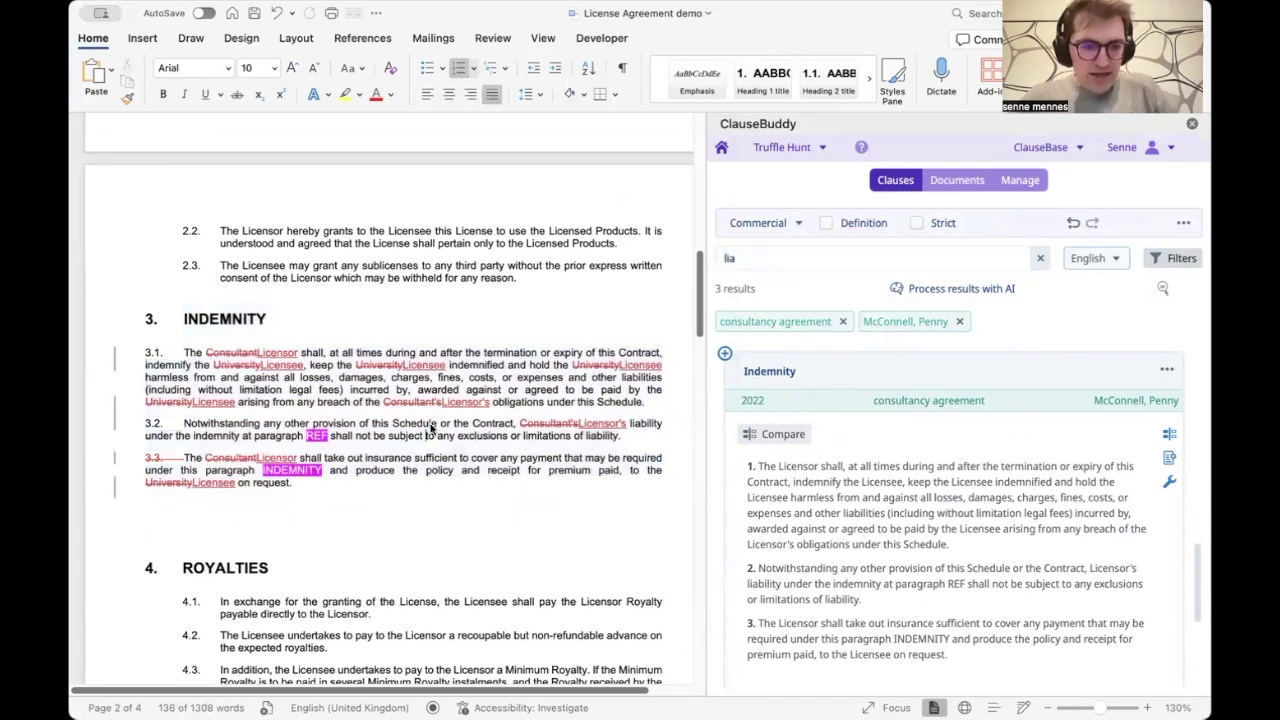
pyautogui.press('super+z')
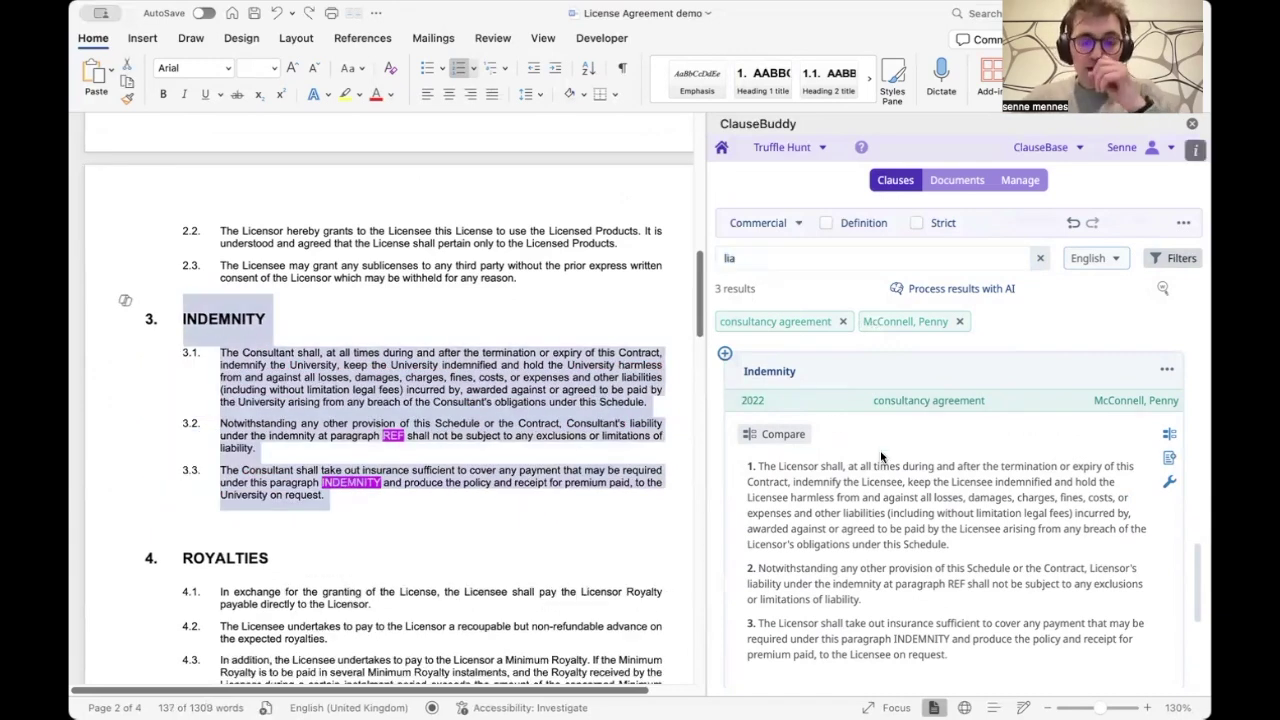
# Leave the Truffle Hunt results for the ClauseBuddy home overview and deselect the INDEMNITY article in the document.
pyautogui.click(721, 148)
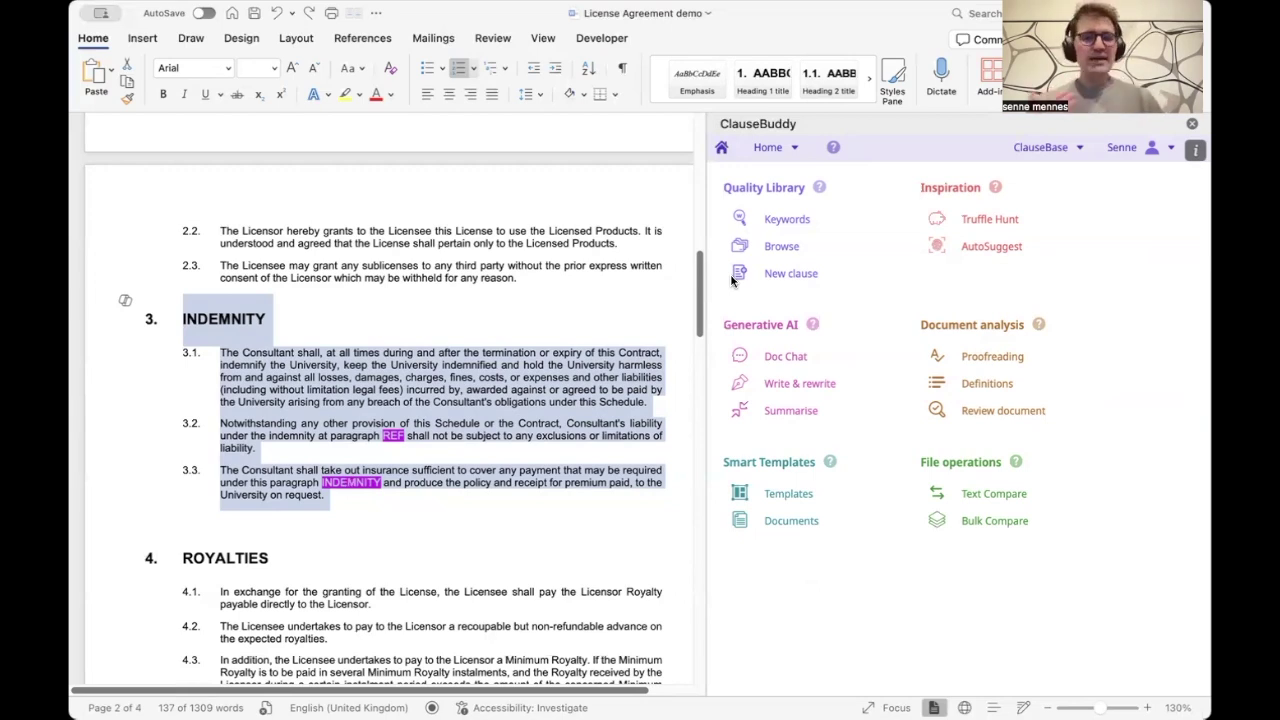
pyautogui.moveTo(724, 188); pyautogui.dragTo(795, 192)
pyautogui.click(795, 192)
pyautogui.click(549, 360)
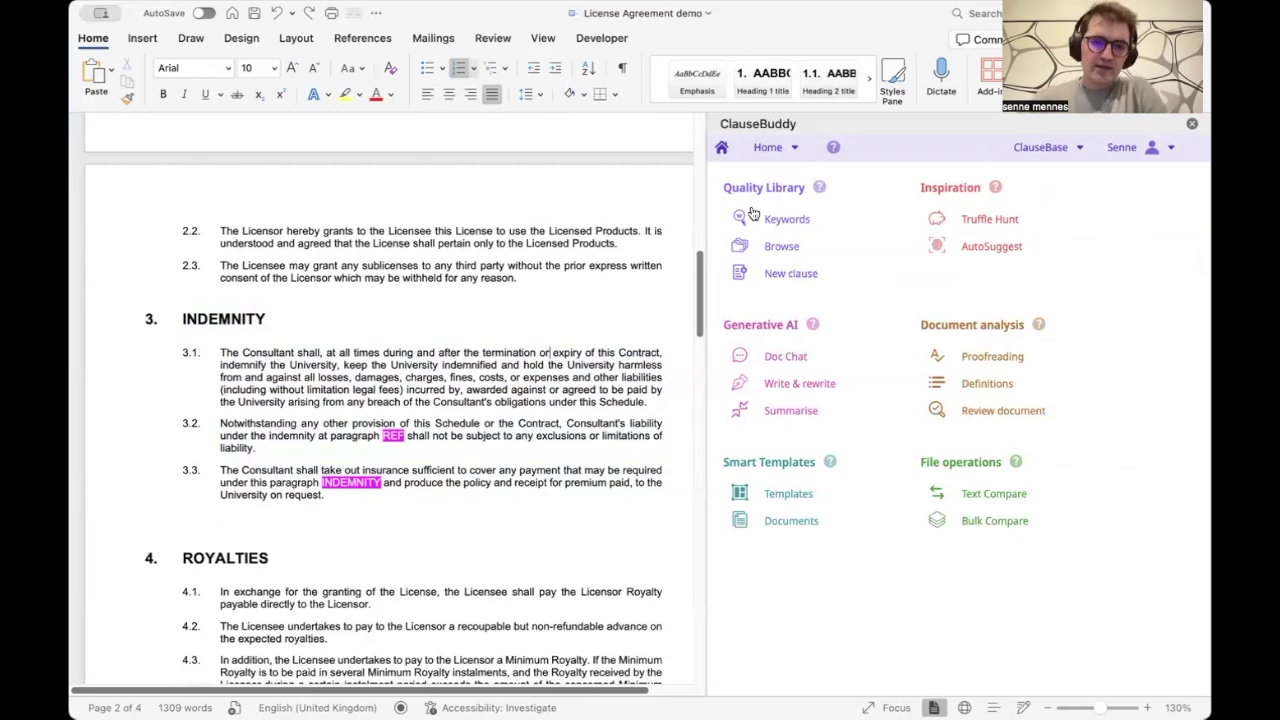
# Select the whole TERMINATION article, 5.1 to 5.3, and start a new clause for the quality library from it.
pyautogui.scroll(-5, 540, 364)
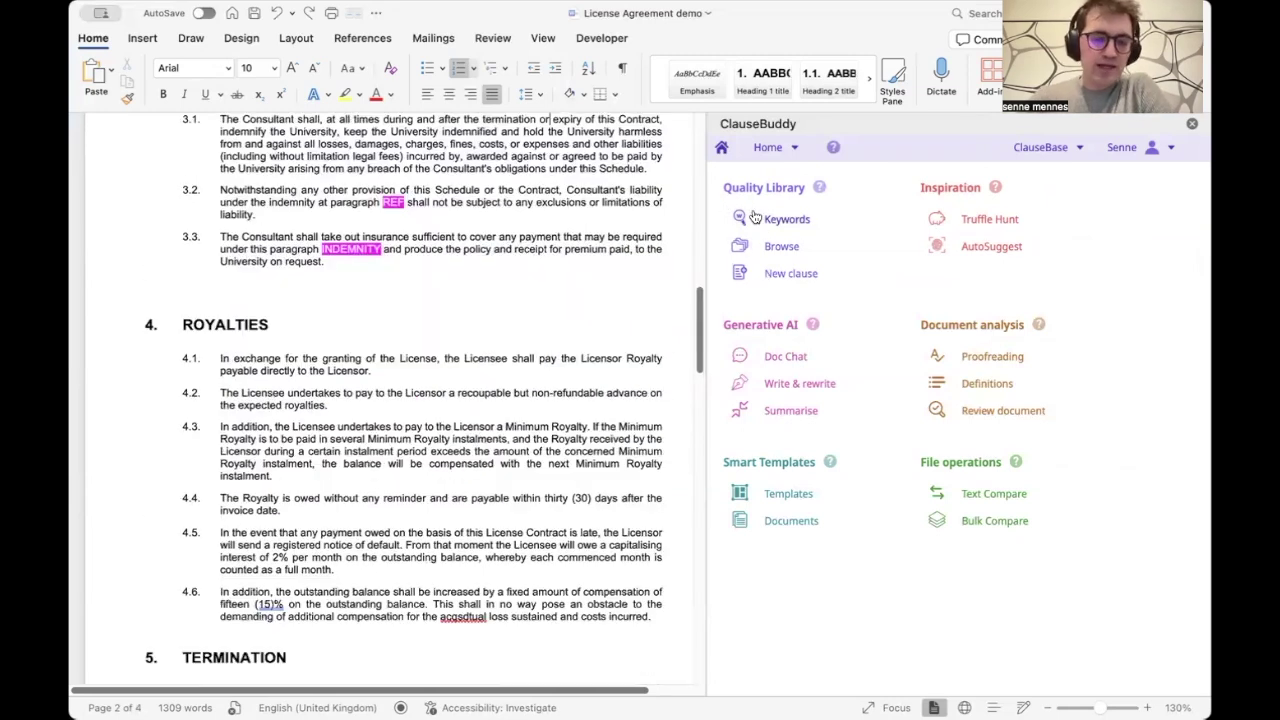
pyautogui.scroll(-5, 519, 360)
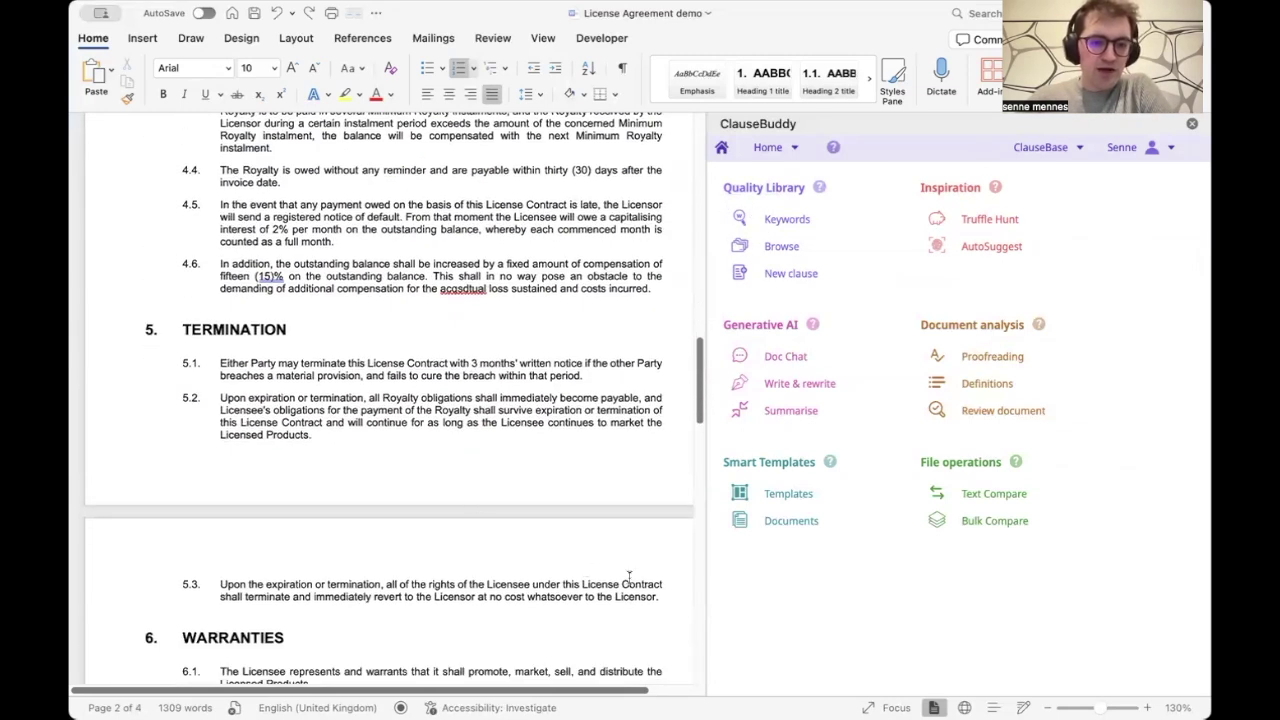
pyautogui.moveTo(661, 597); pyautogui.dragTo(177, 334)
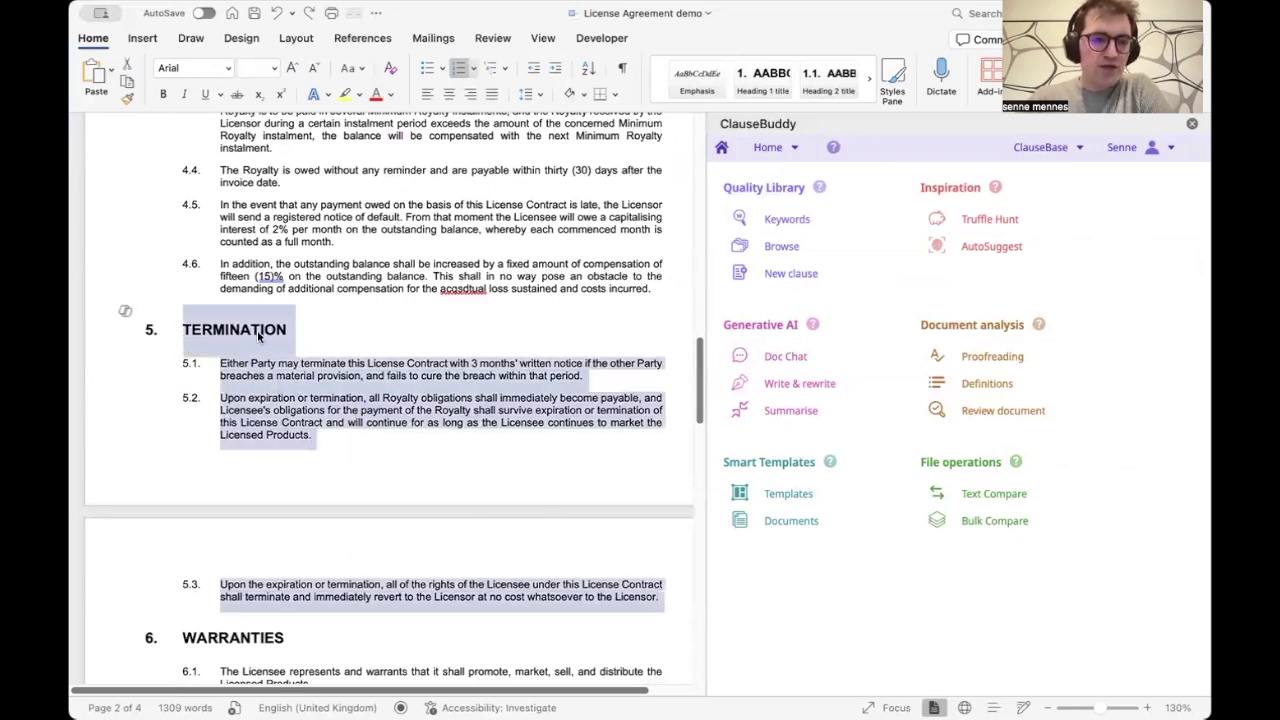
pyautogui.click(788, 273)
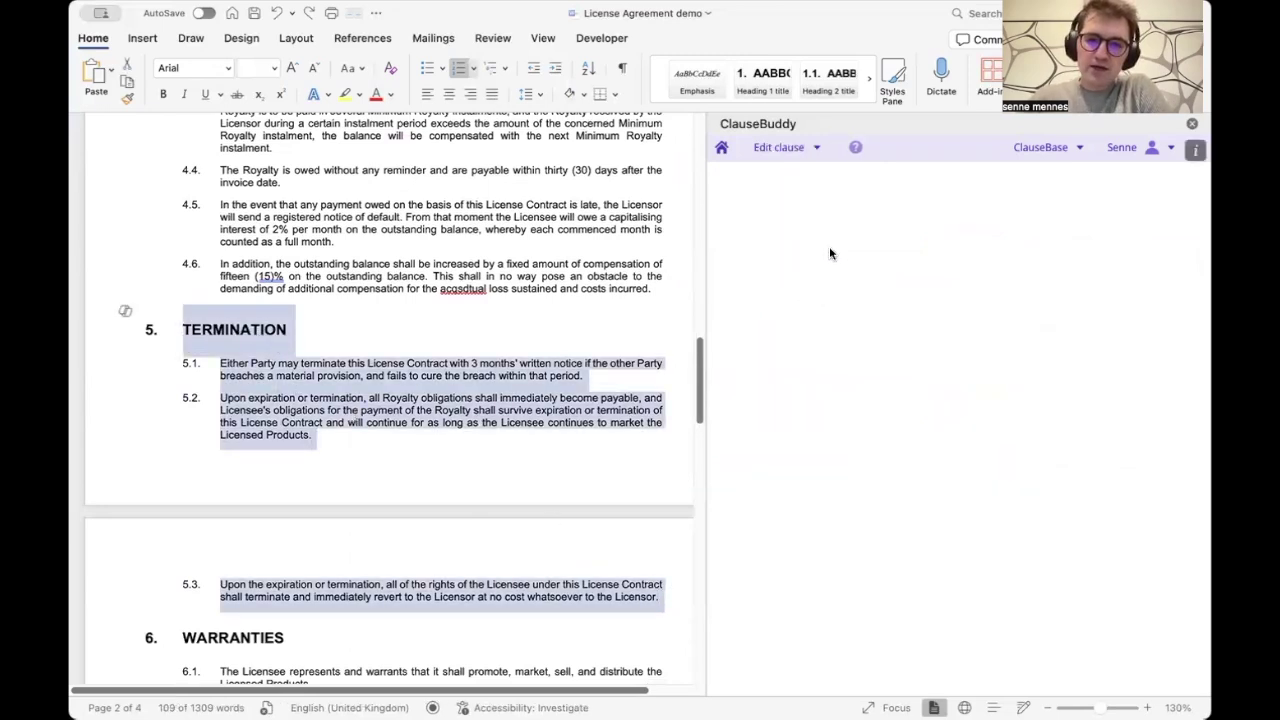
# Review the libraries and Commercial Contracts folders offered as the new Termination clause's location, plus its title and body text.
pyautogui.click(895, 262)
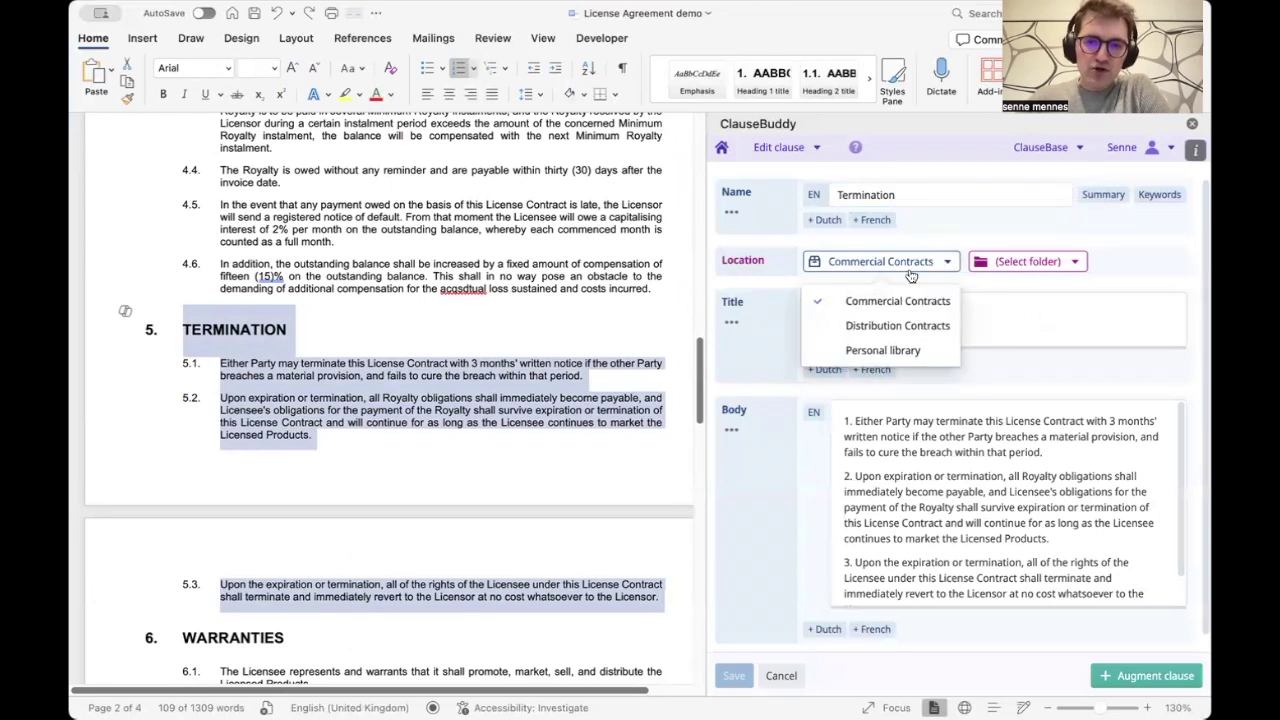
pyautogui.click(1005, 265)
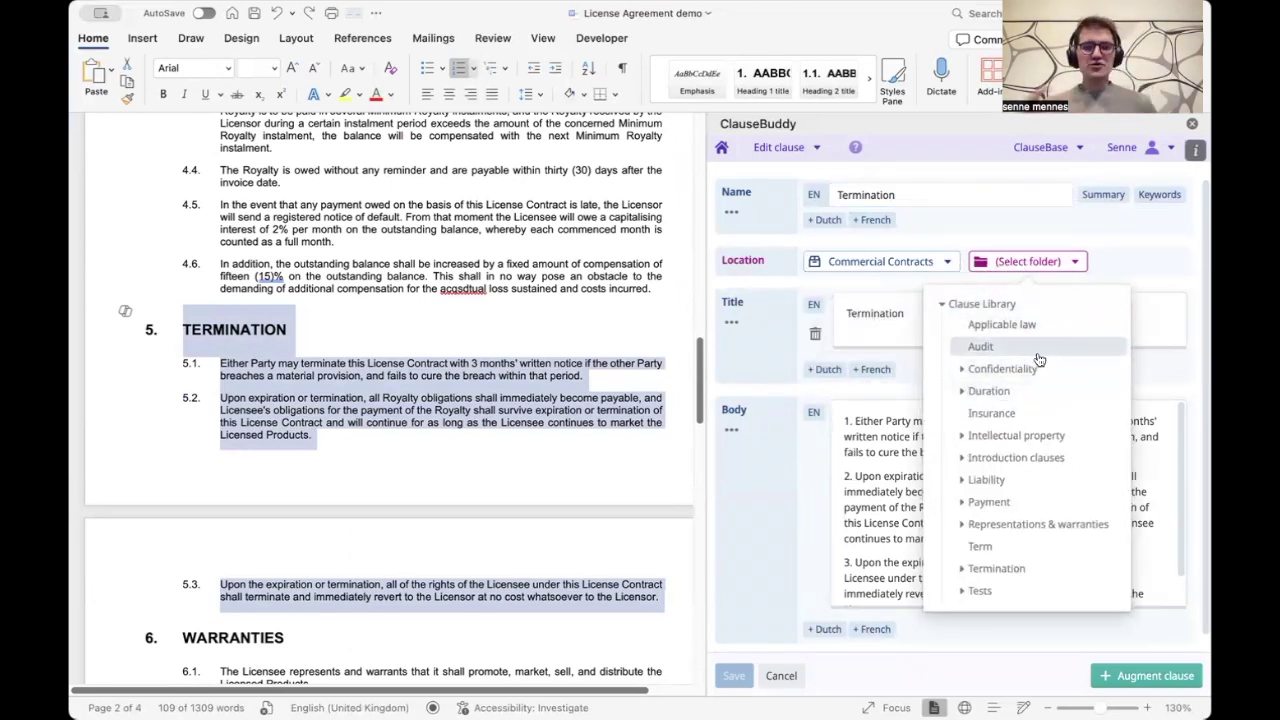
pyautogui.click(903, 316)
pyautogui.scroll(-1, 912, 415)
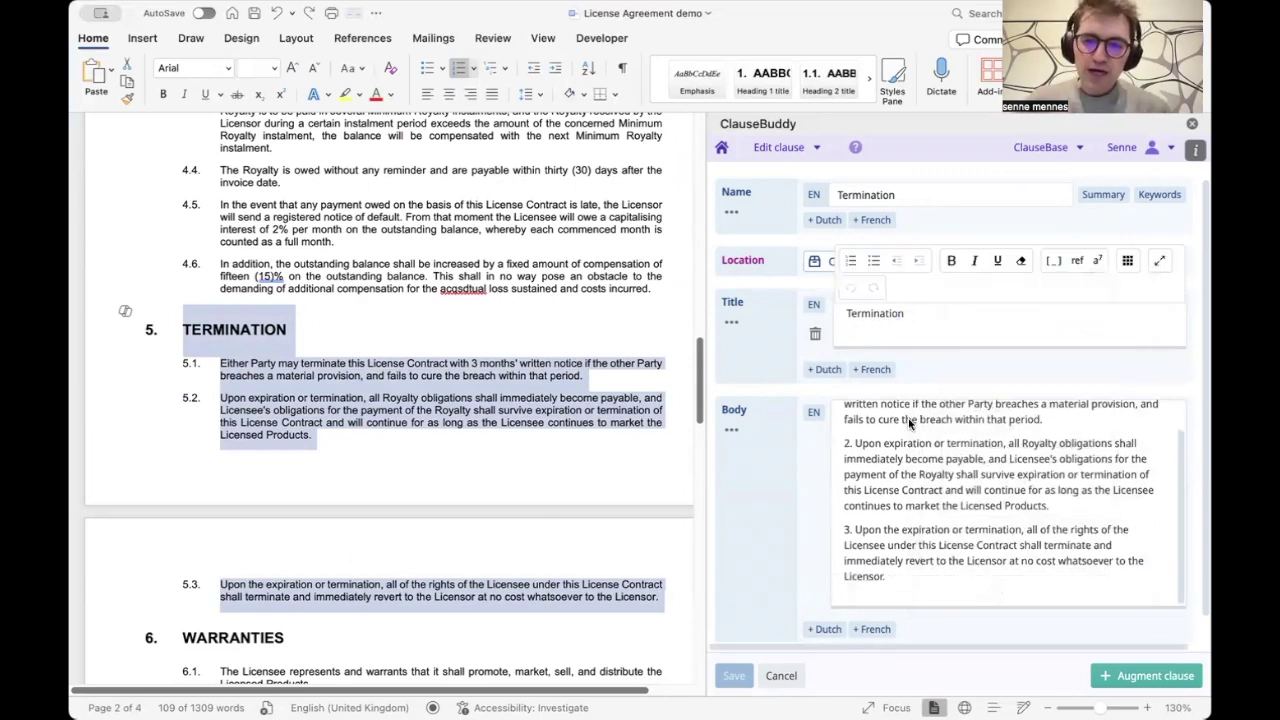
pyautogui.scroll(1, 906, 450)
# Add Dutch and French translations of the Termination clause's body and check both texts.
pyautogui.click(825, 629)
pyautogui.scroll(-1, 810, 420)
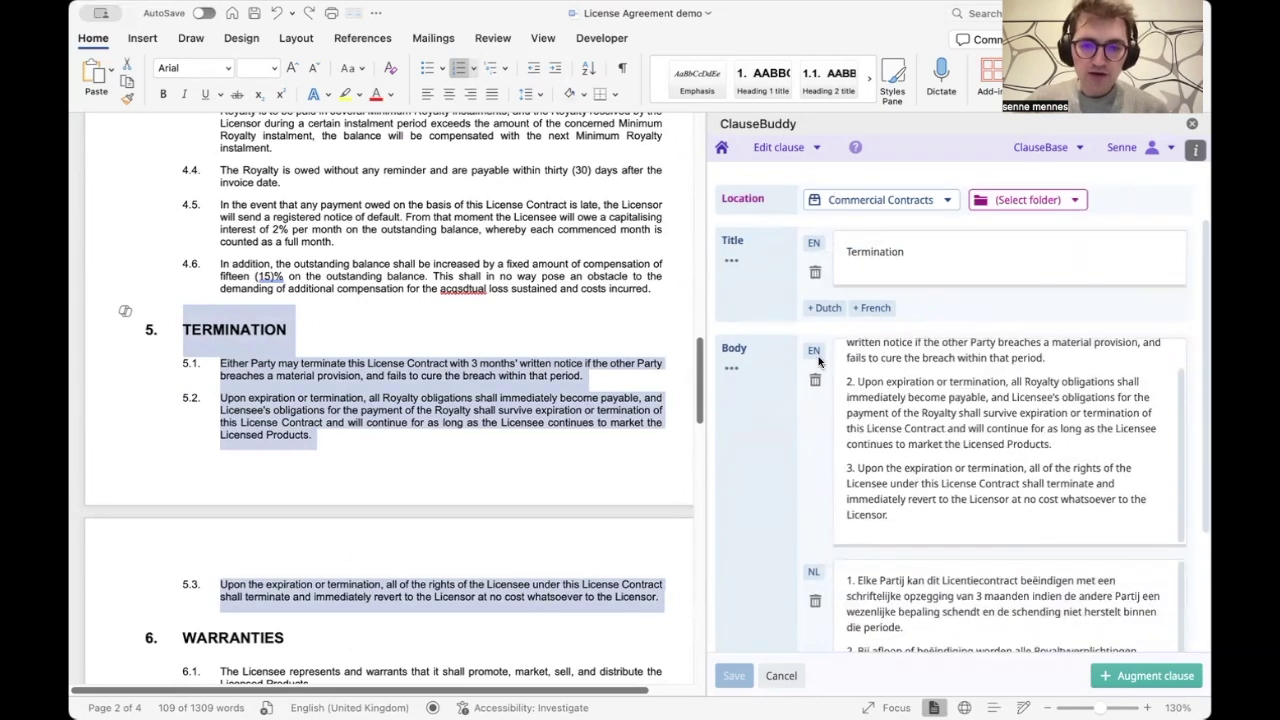
pyautogui.scroll(-3, 840, 480)
pyautogui.click(826, 620)
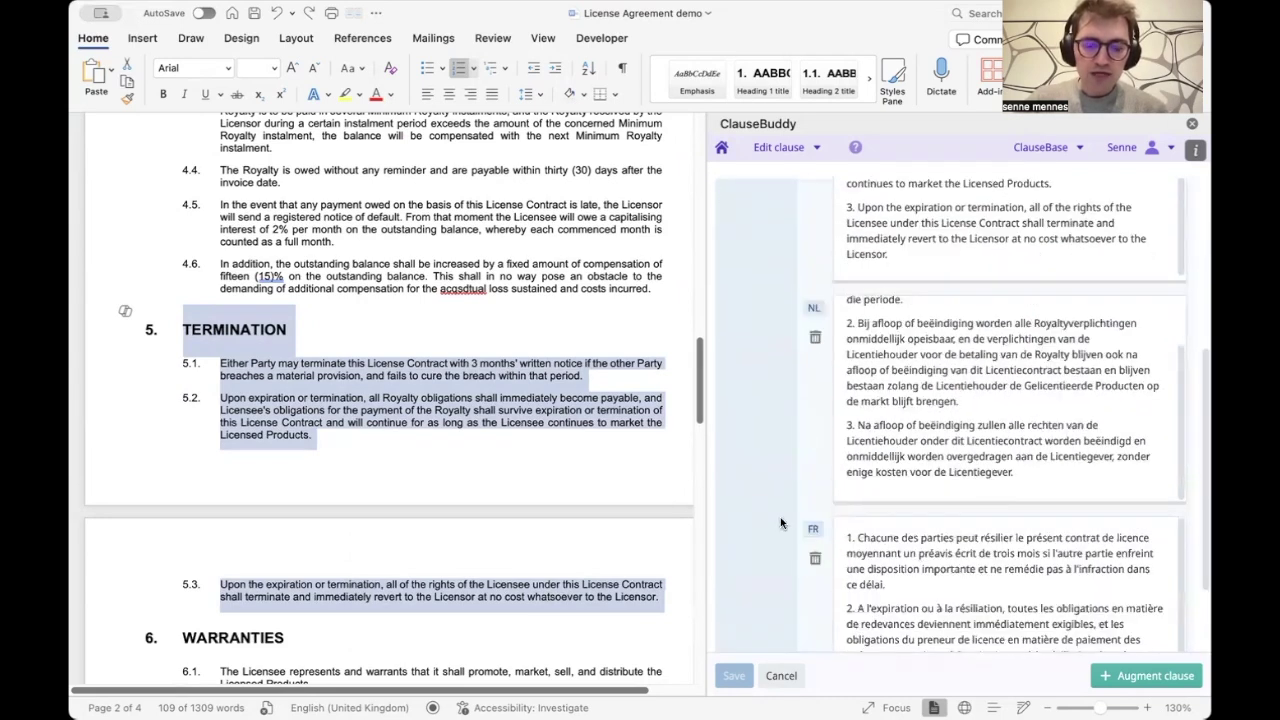
pyautogui.scroll(-2, 850, 470)
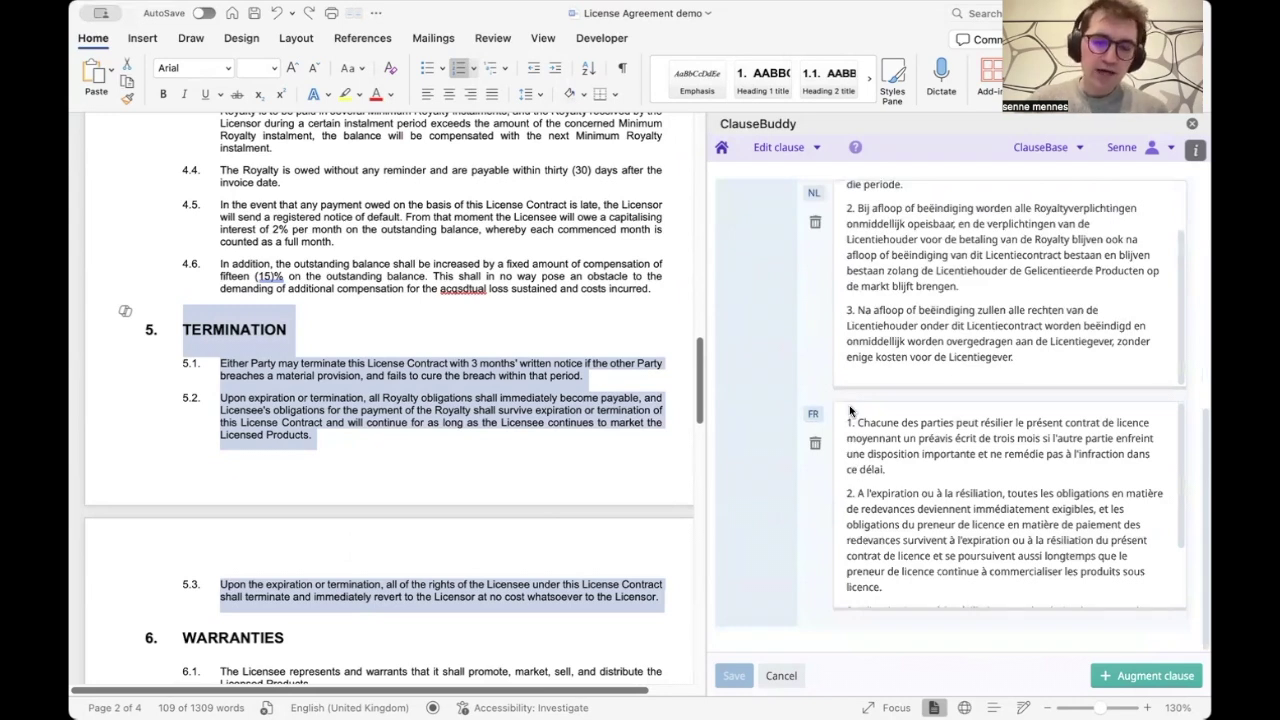
# Augment the clause with a checked company standard attribute and a two-star length attribute, and discard the new clause.
pyautogui.click(1142, 675)
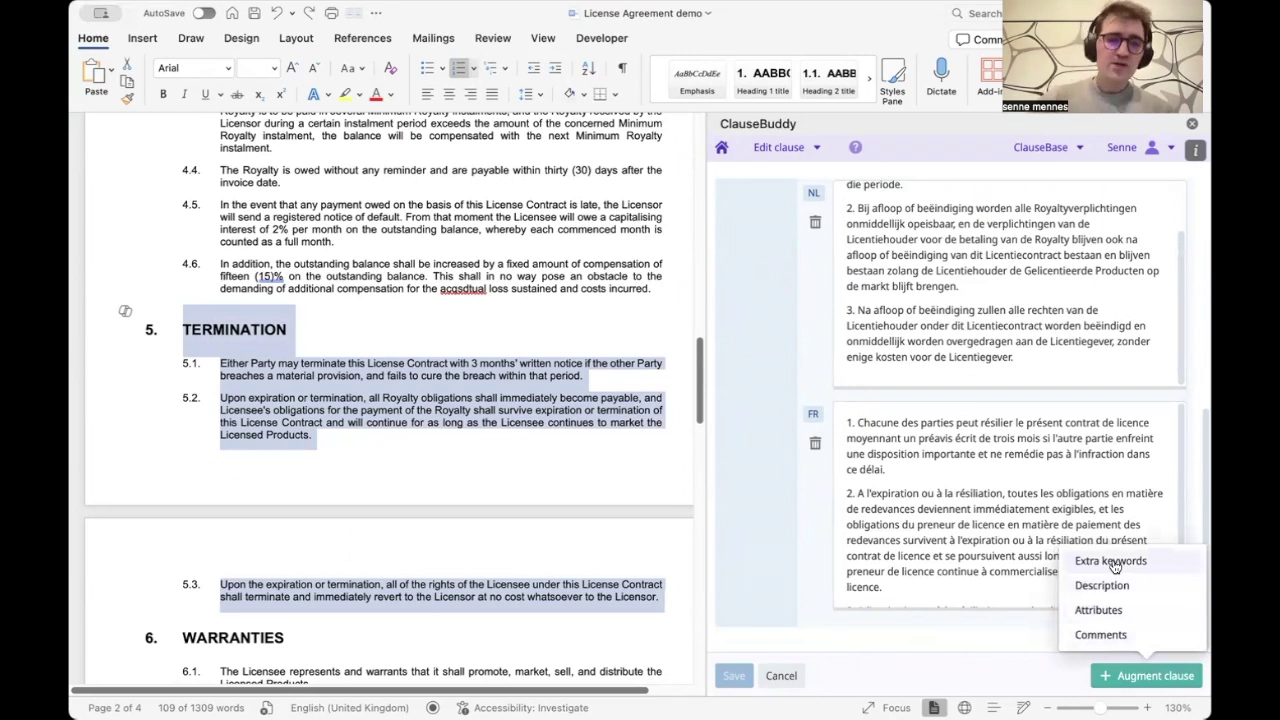
pyautogui.click(1125, 612)
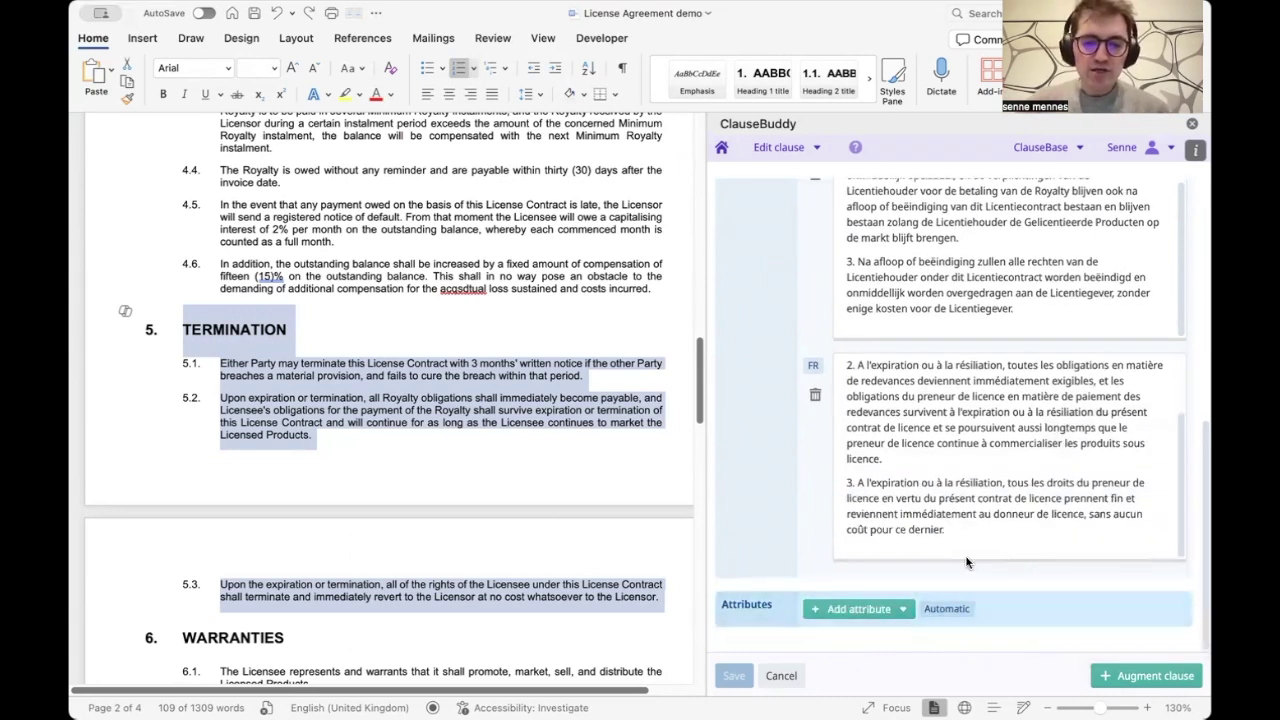
pyautogui.click(873, 610)
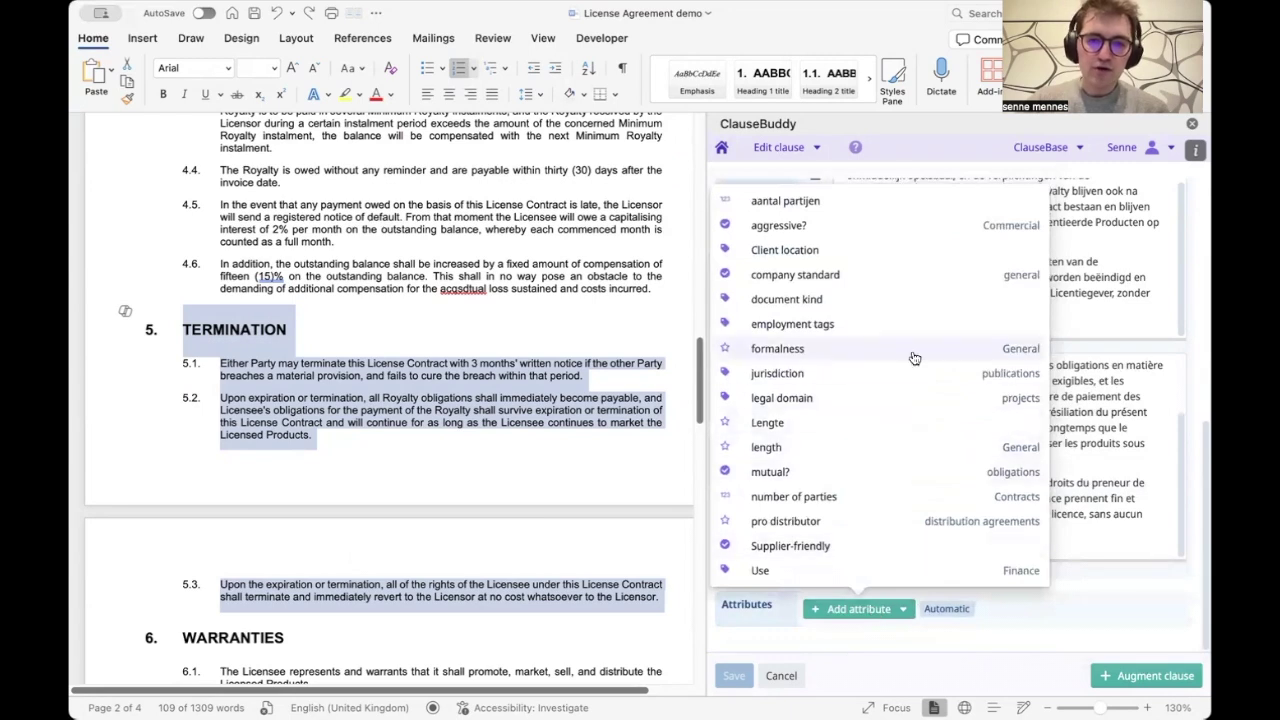
pyautogui.click(881, 277)
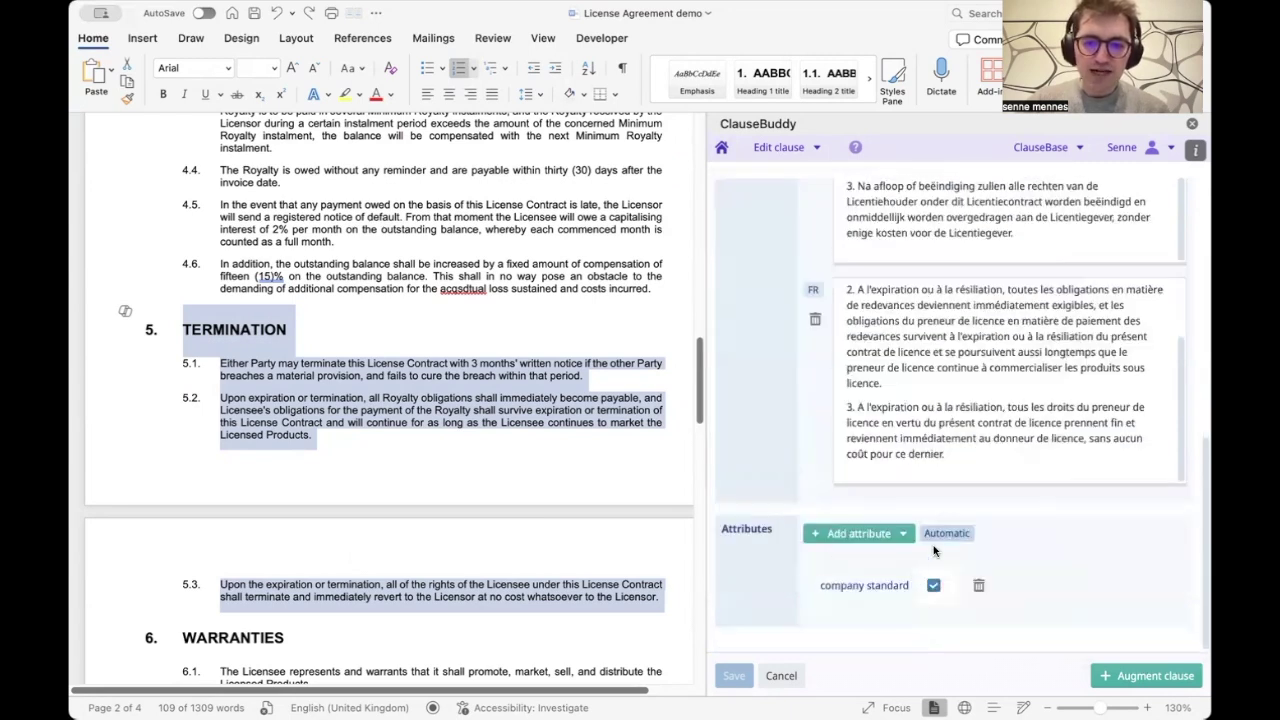
pyautogui.click(885, 541)
pyautogui.click(880, 571)
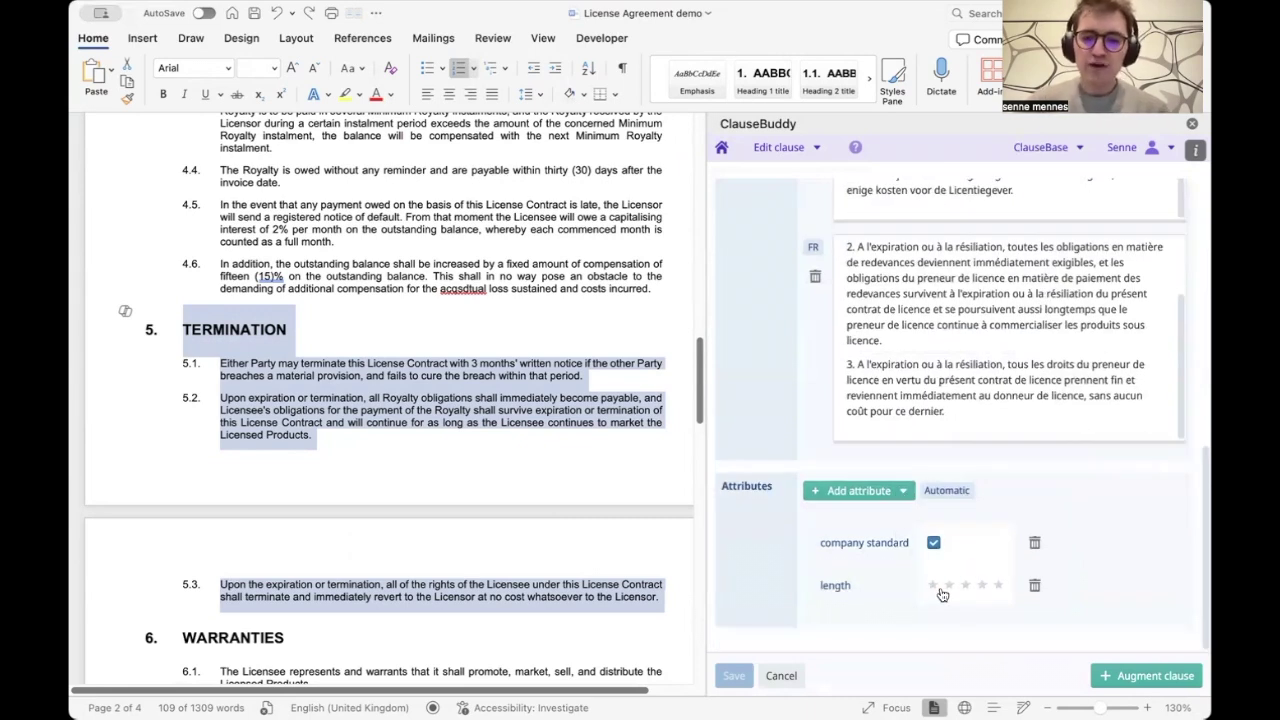
pyautogui.click(951, 591)
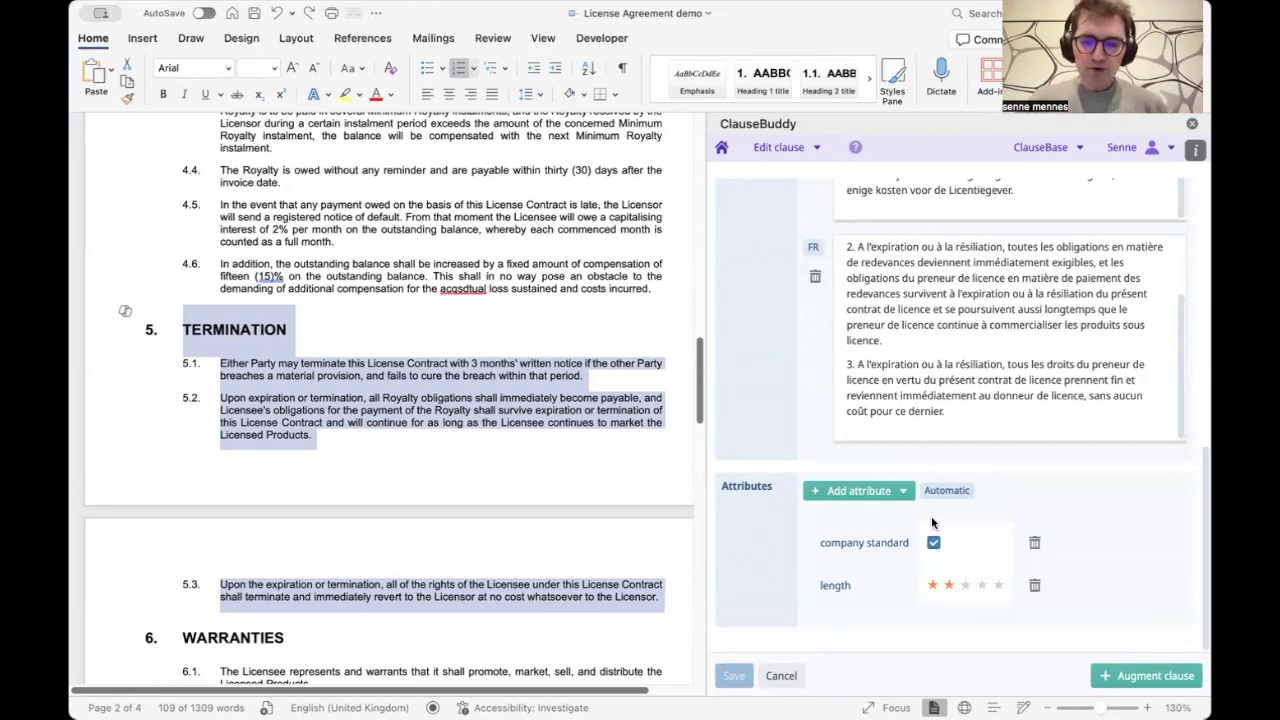
pyautogui.click(779, 678)
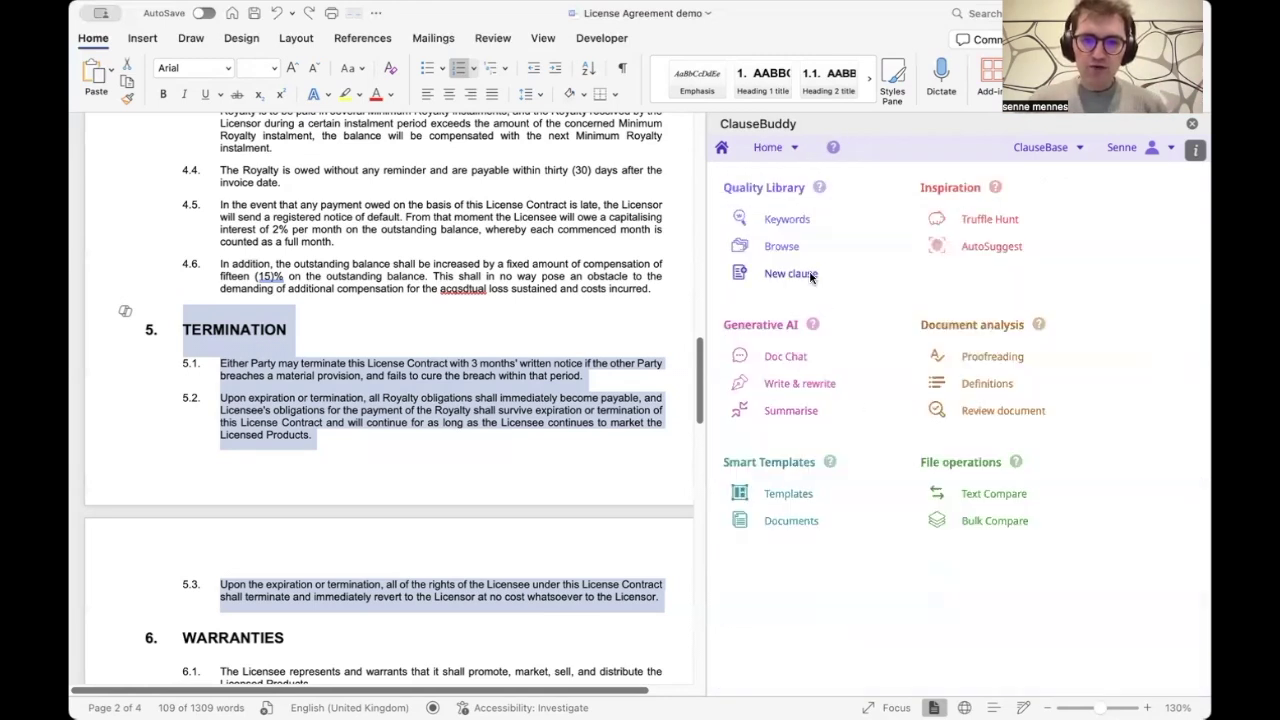
# Search the quality library by keyword for liability, view the folders that can narrow the results, and return to the home overview.
pyautogui.click(787, 219)
pyautogui.write('liability')
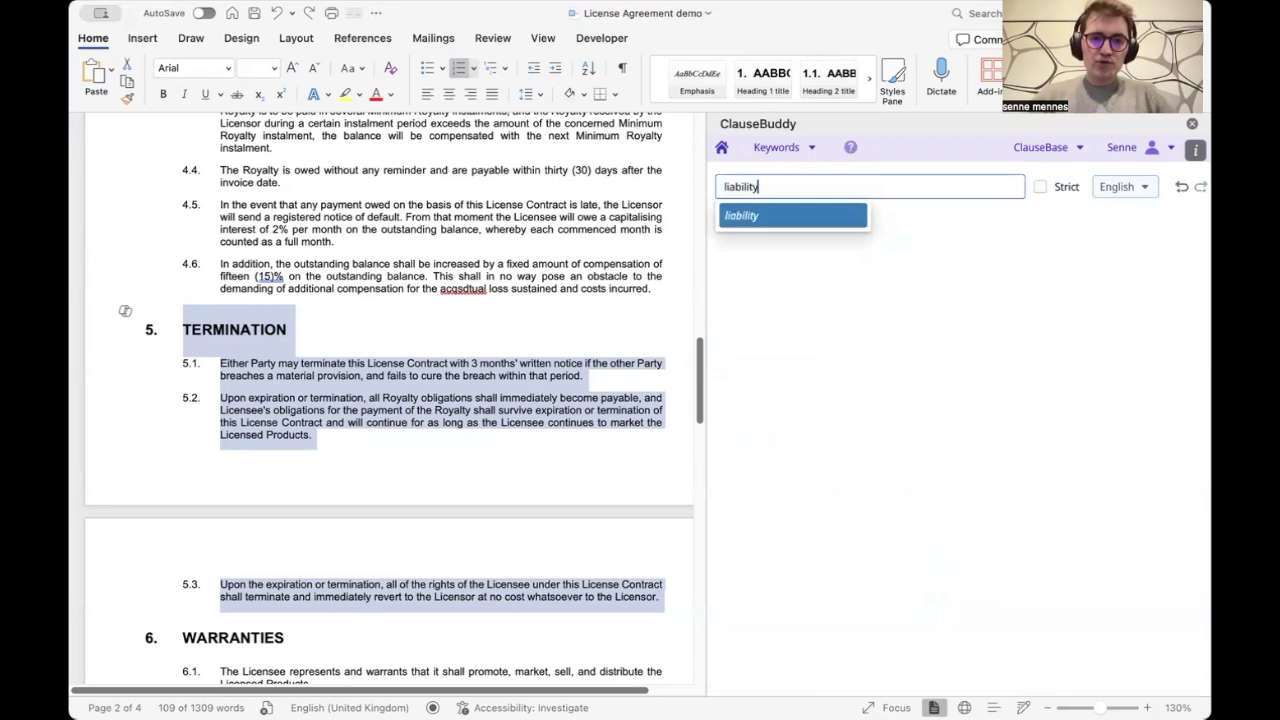
pyautogui.click(800, 220)
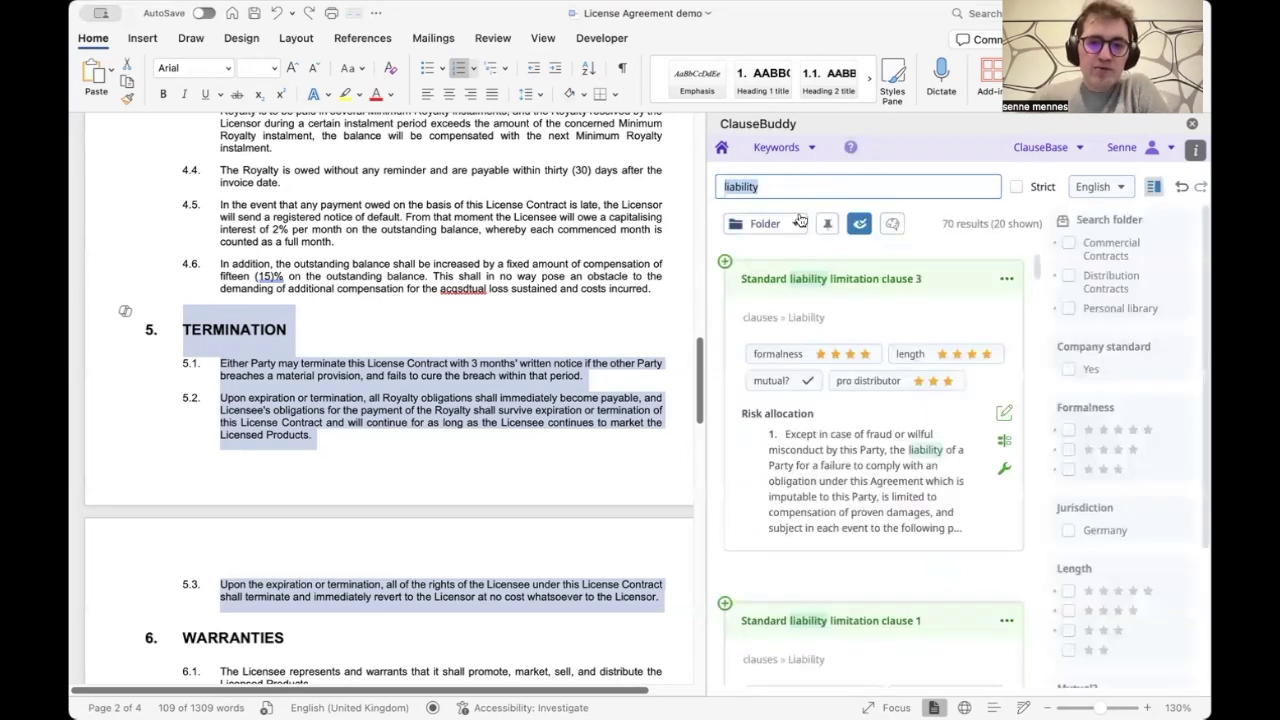
pyautogui.click(795, 224)
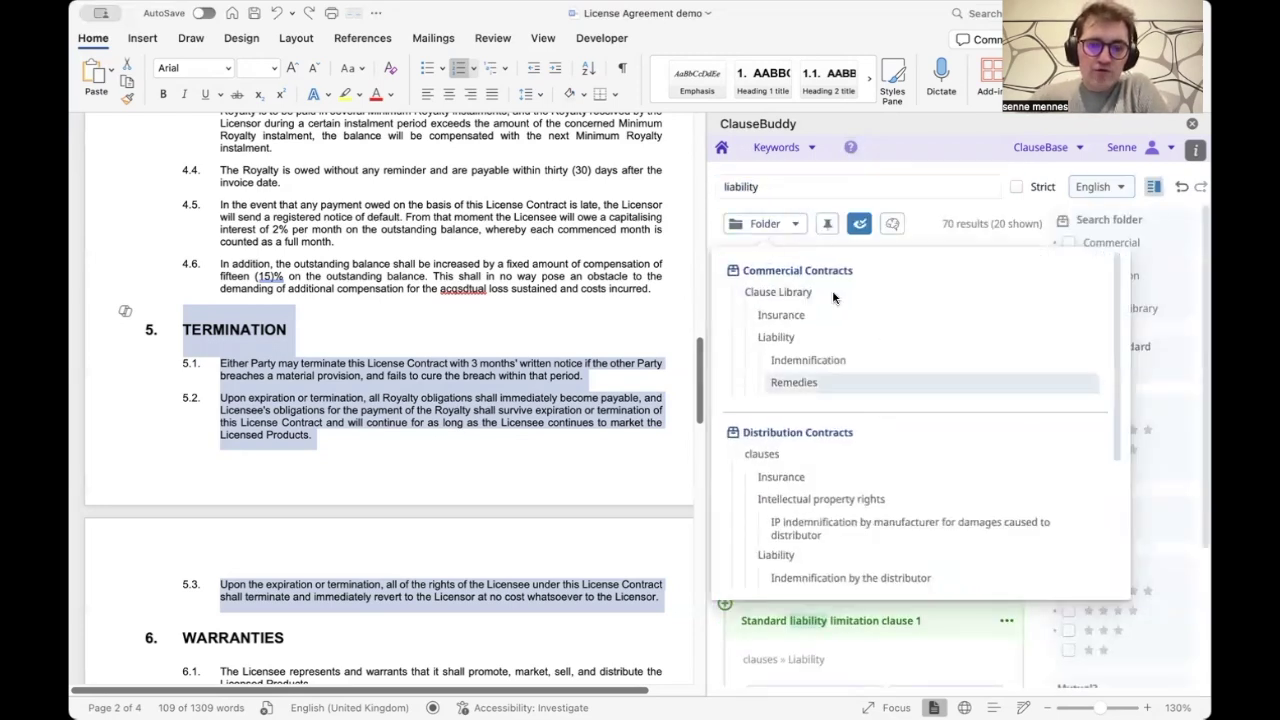
pyautogui.click(797, 230)
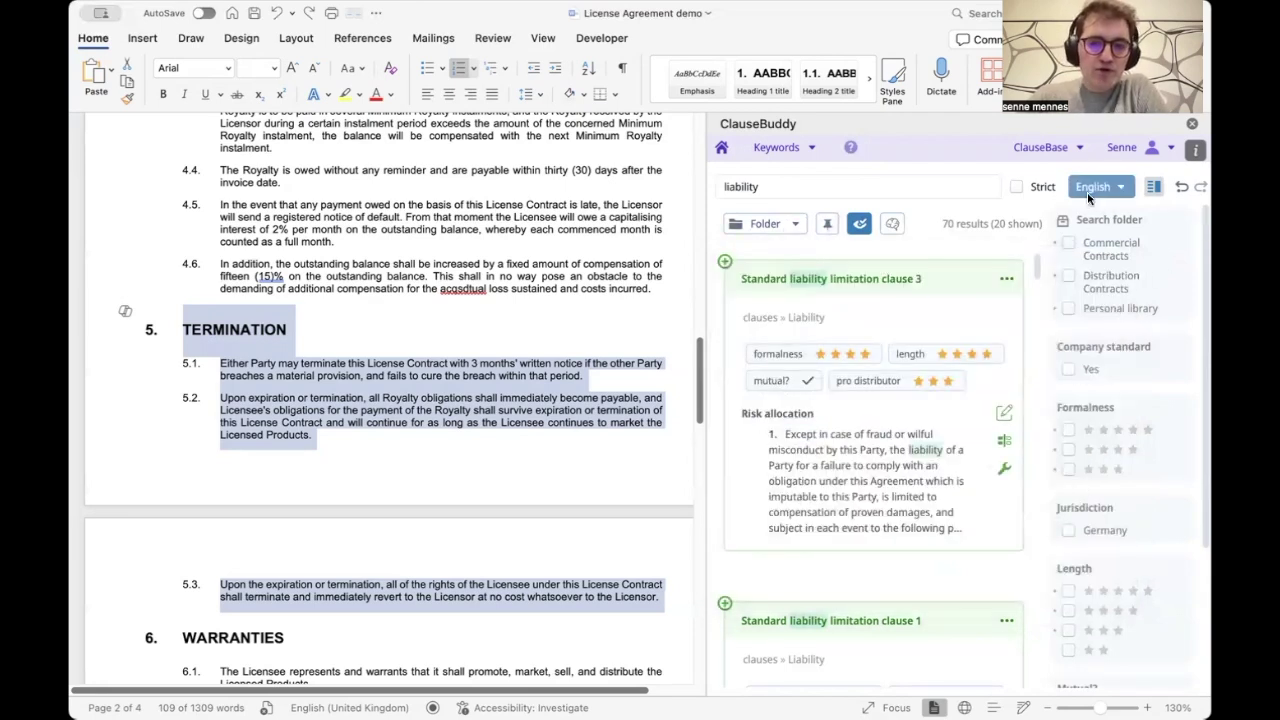
pyautogui.click(721, 150)
# Deselect the TERMINATION article and ask Doc Chat about the current document: "What are the indemnification obligations of the parties".
pyautogui.click(617, 361)
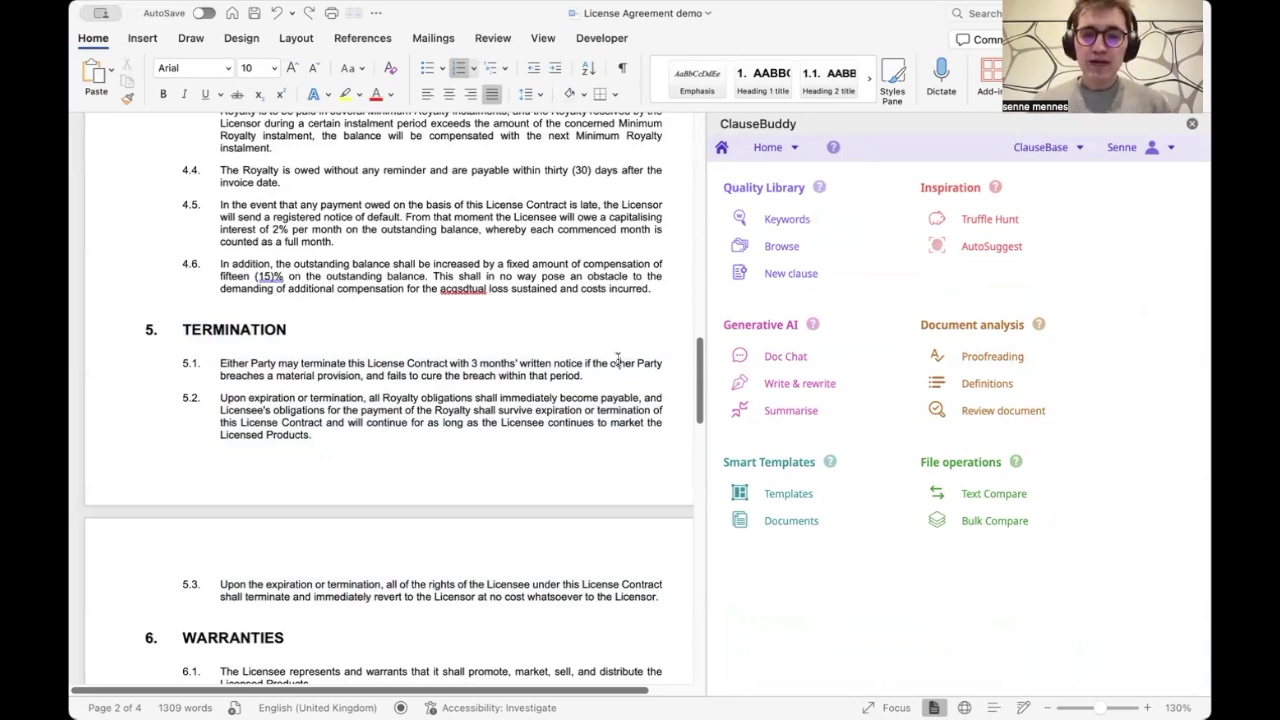
pyautogui.click(785, 356)
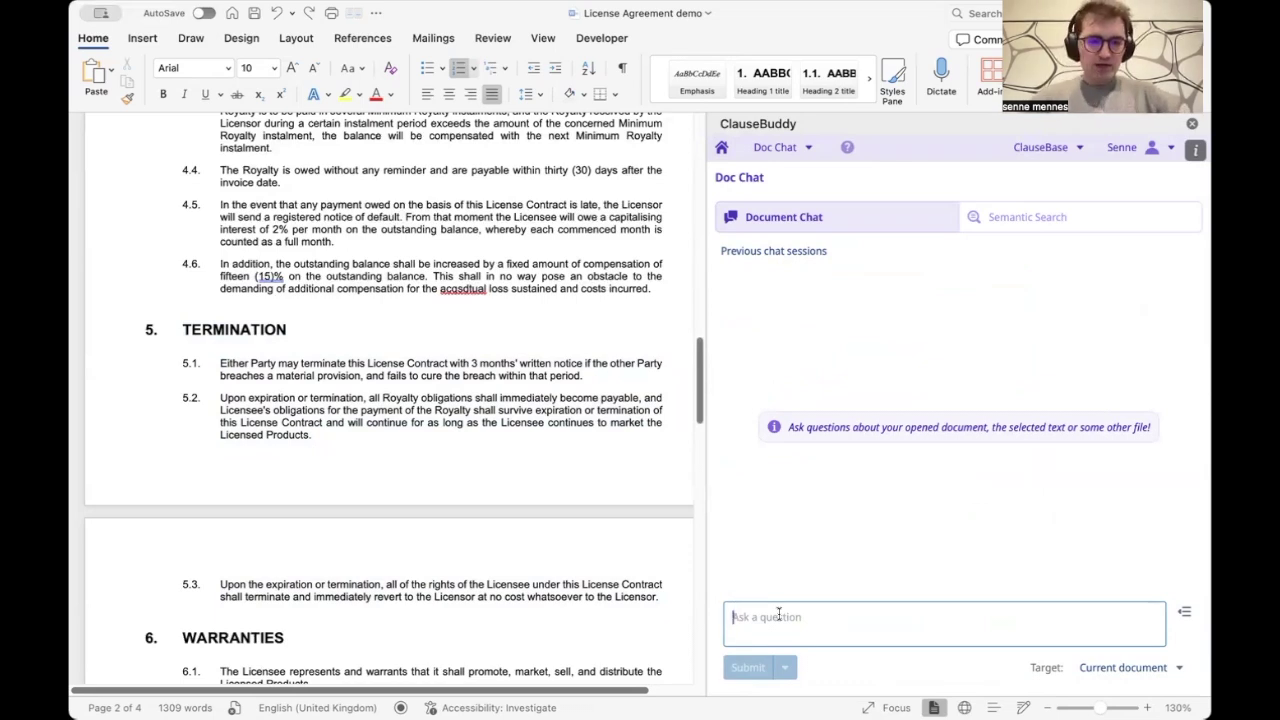
pyautogui.write('t are')
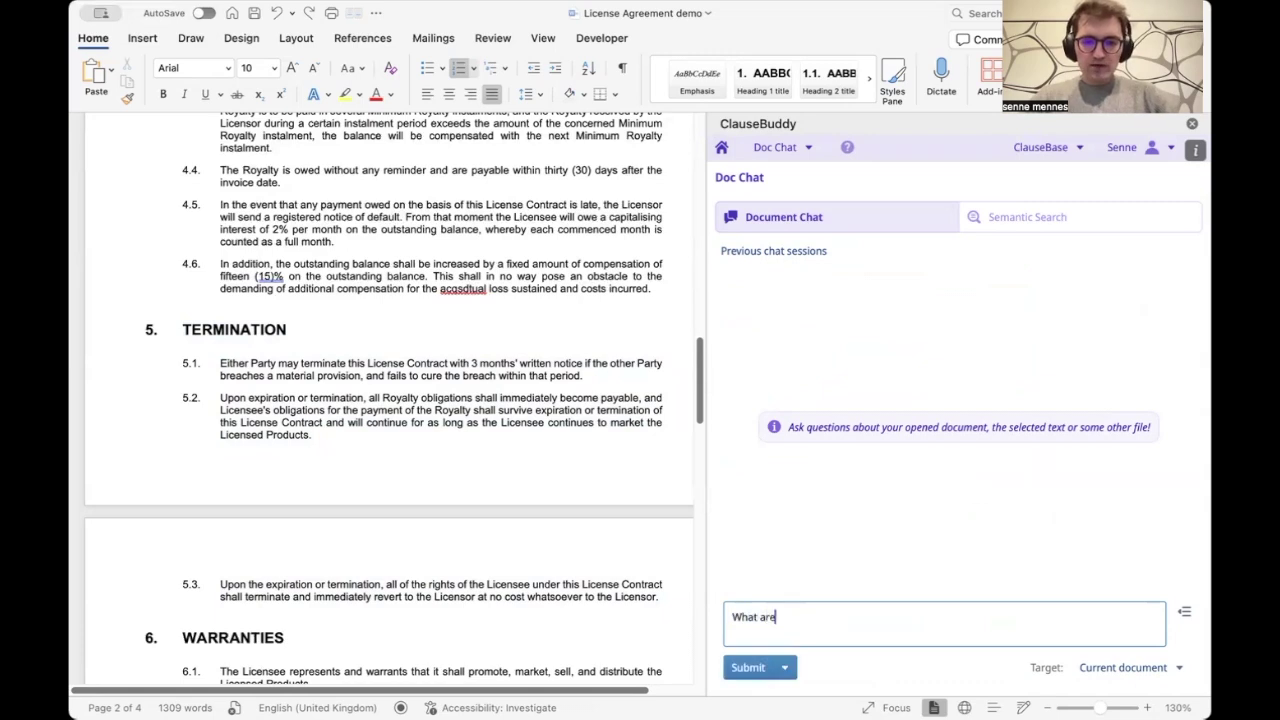
pyautogui.write(' the oblindemnification obligations of the parties')
pyautogui.click(757, 666)
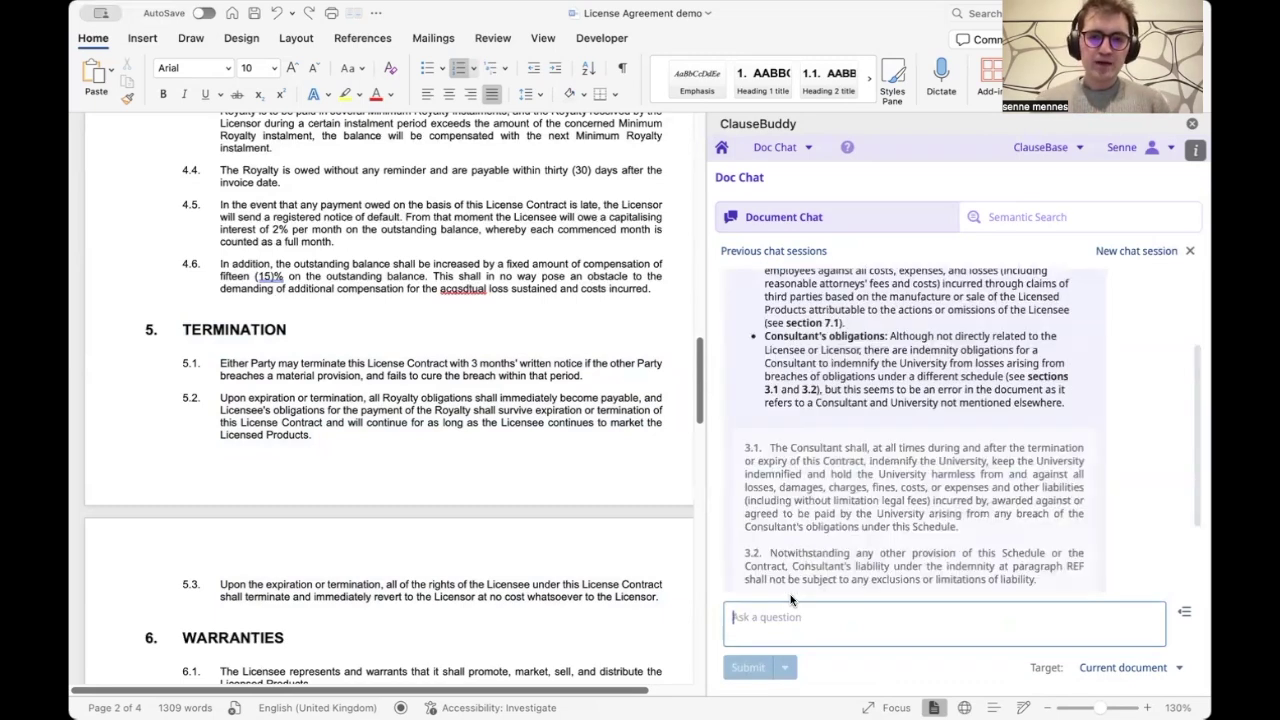
# Read the chat answer's cited source paragraphs and locate the cited section 3.1 in the document.
pyautogui.scroll(-2, 790, 590)
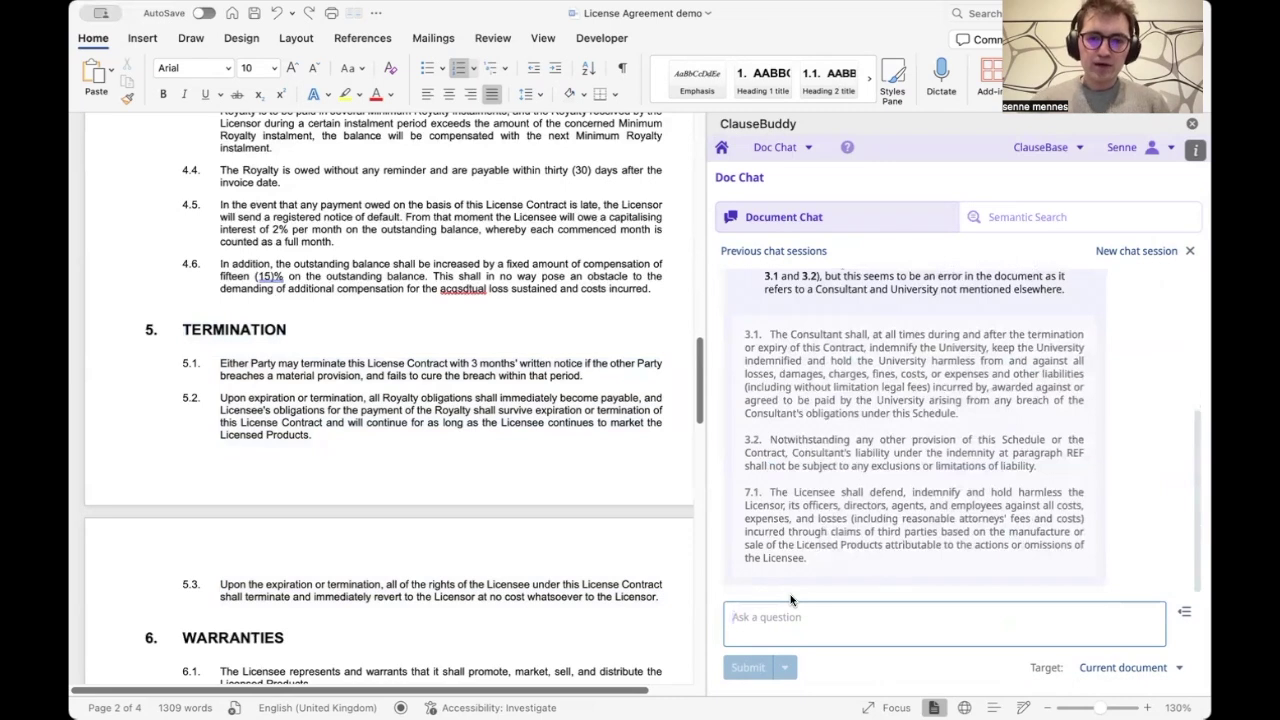
pyautogui.click(902, 399)
pyautogui.click(297, 296)
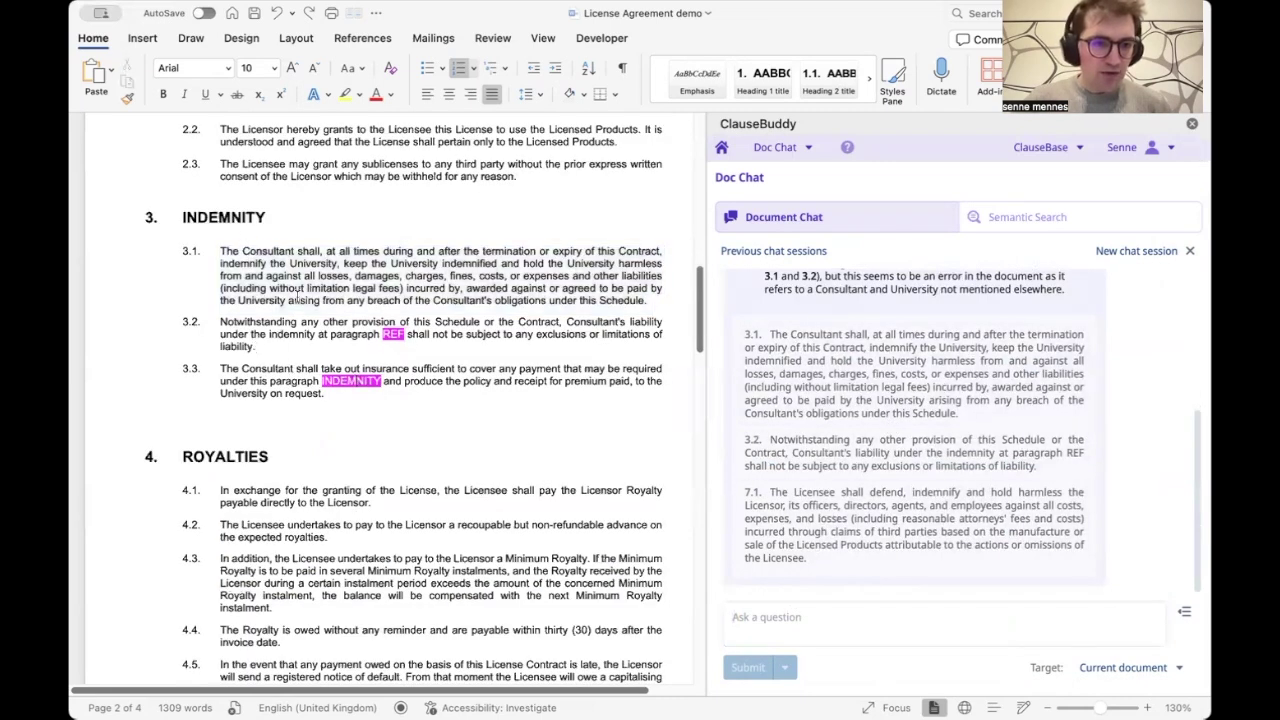
pyautogui.moveTo(175, 216); pyautogui.dragTo(126, 347)
pyautogui.click(458, 381)
pyautogui.scroll(1, 886, 416)
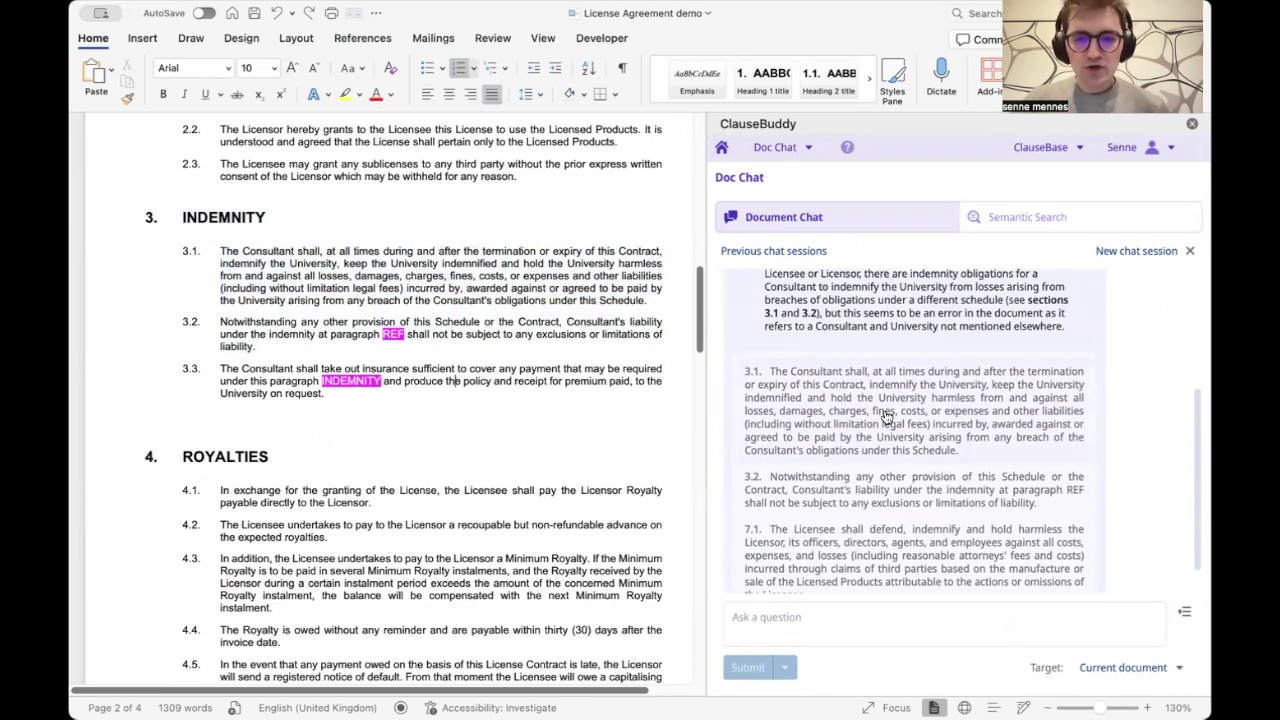
# Locate the cited sections 7.1 and 3.2 in the document from the chat answer, finishing on 7.1.
pyautogui.click(884, 525)
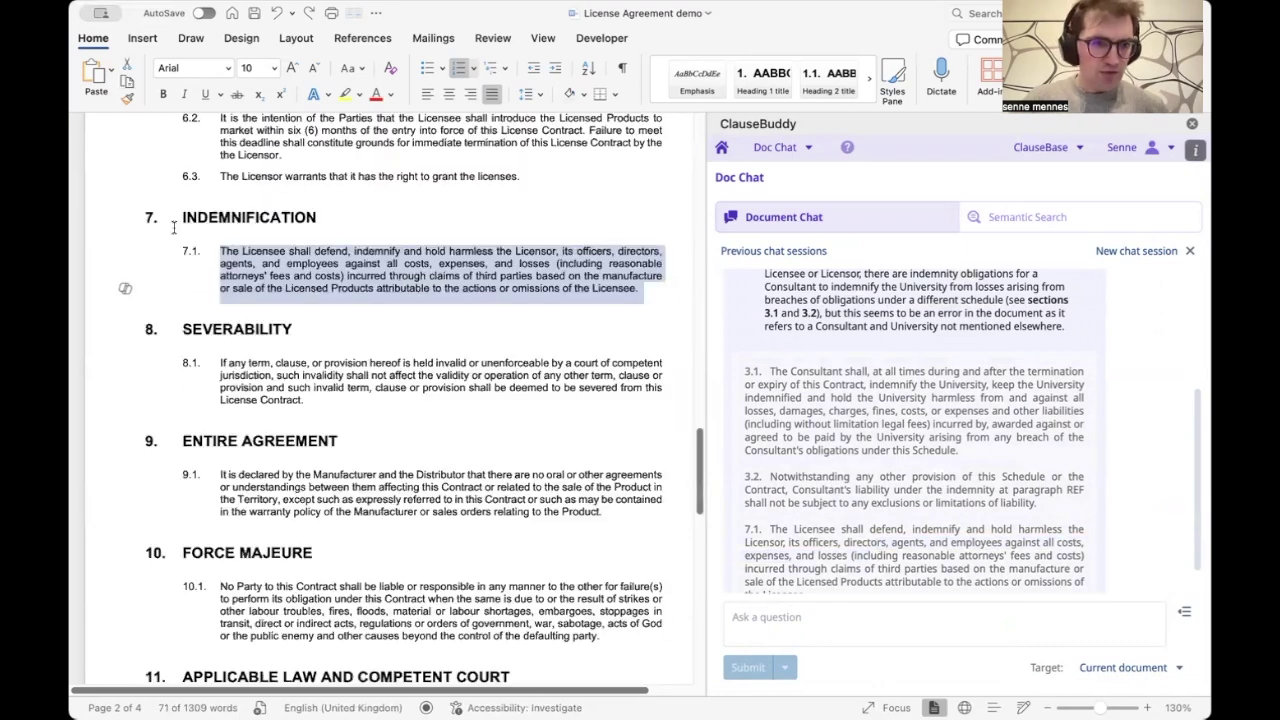
pyautogui.scroll(-1, 830, 416)
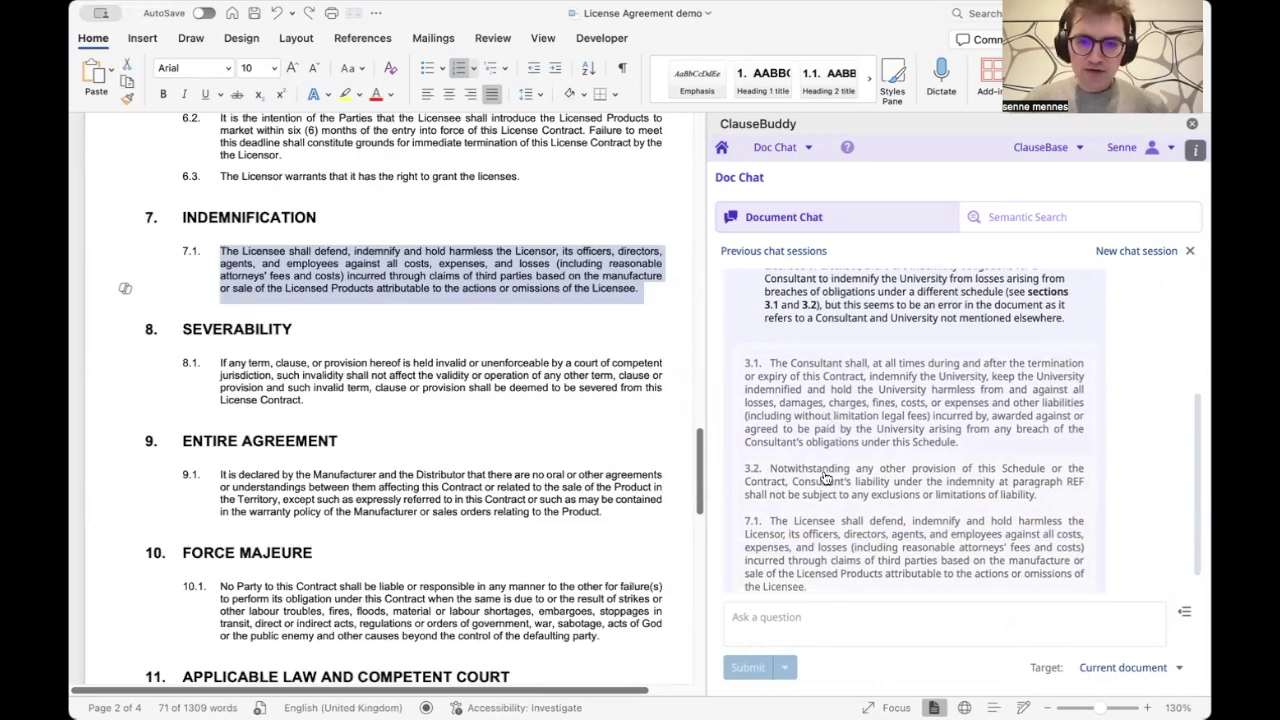
pyautogui.click(824, 482)
pyautogui.click(830, 535)
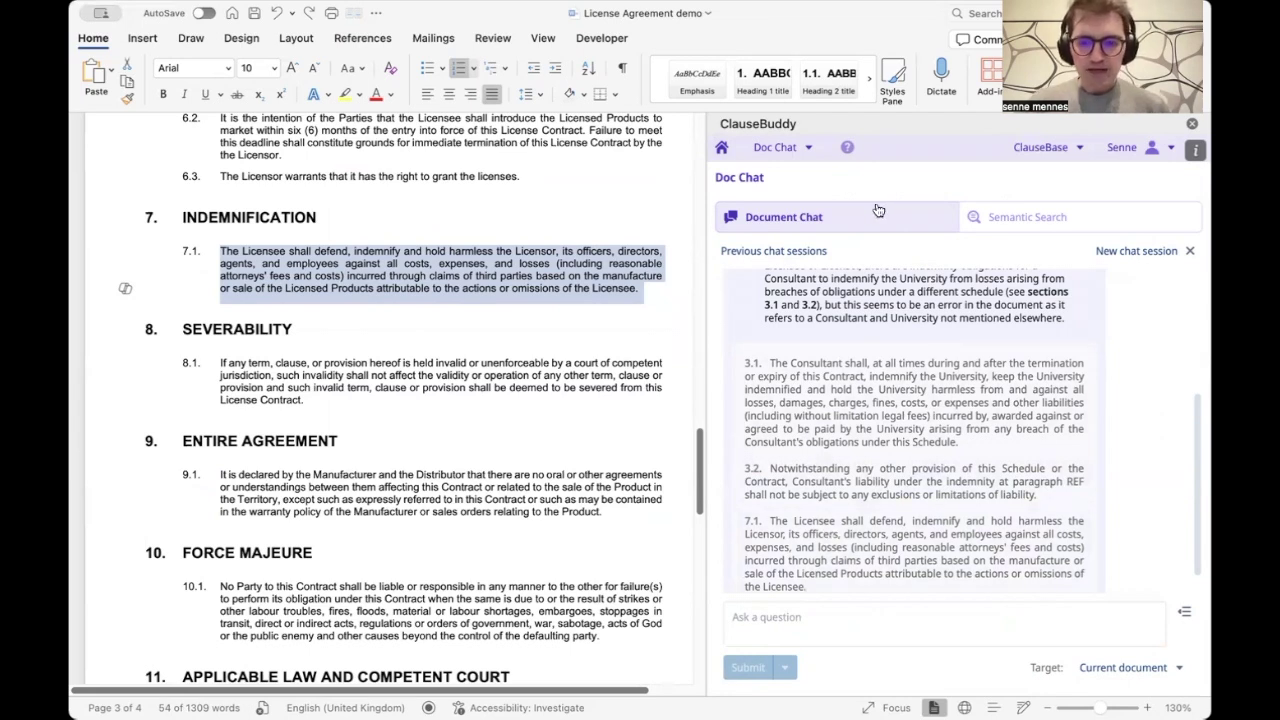
# Leave Doc Chat for the home overview and clear the selection of section 7.1, placing the cursor inside its text.
pyautogui.click(724, 152)
pyautogui.click(563, 326)
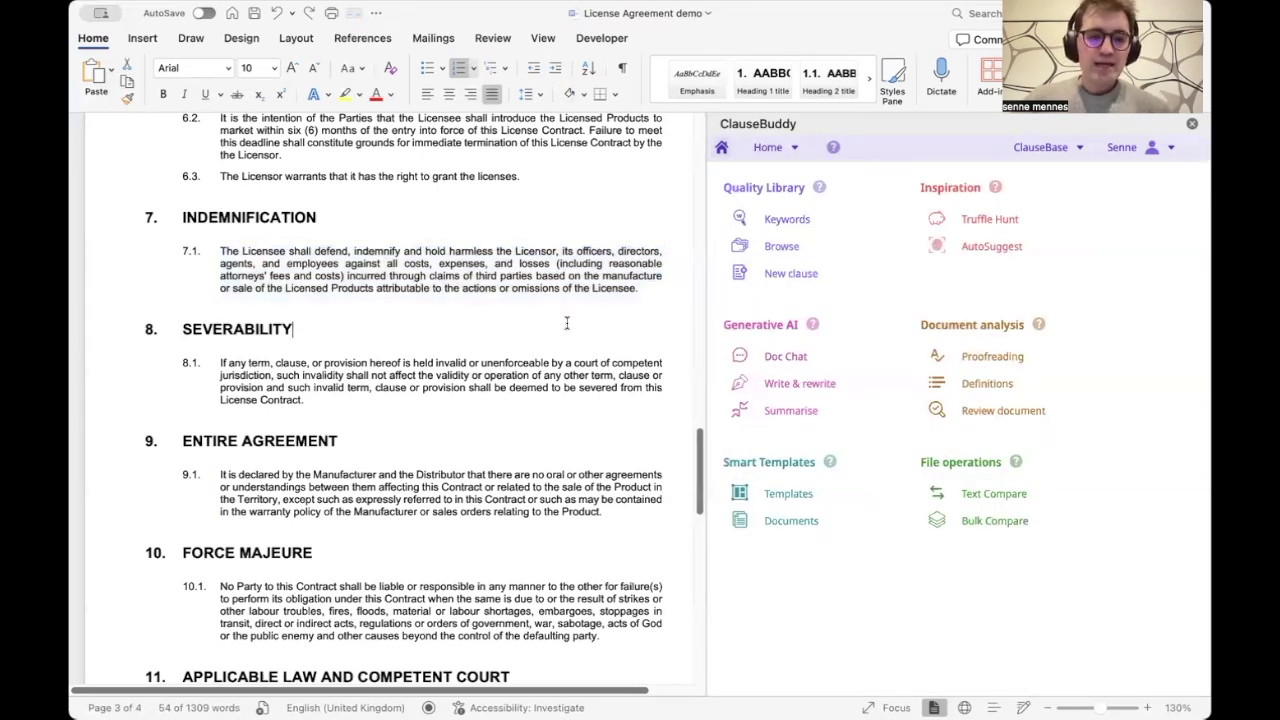
pyautogui.click(495, 265)
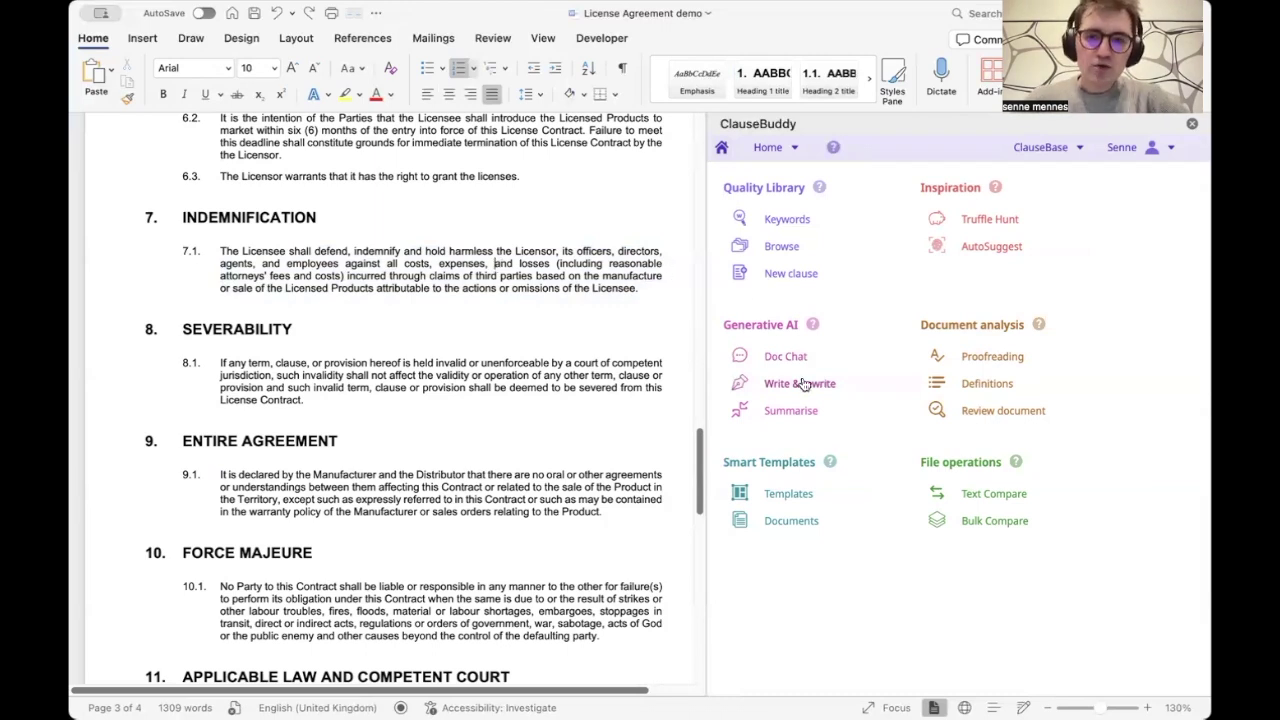
pyautogui.click(481, 325)
pyautogui.scroll(3, 548, 359)
pyautogui.scroll(5, 548, 359)
pyautogui.scroll(-3, 620, 370)
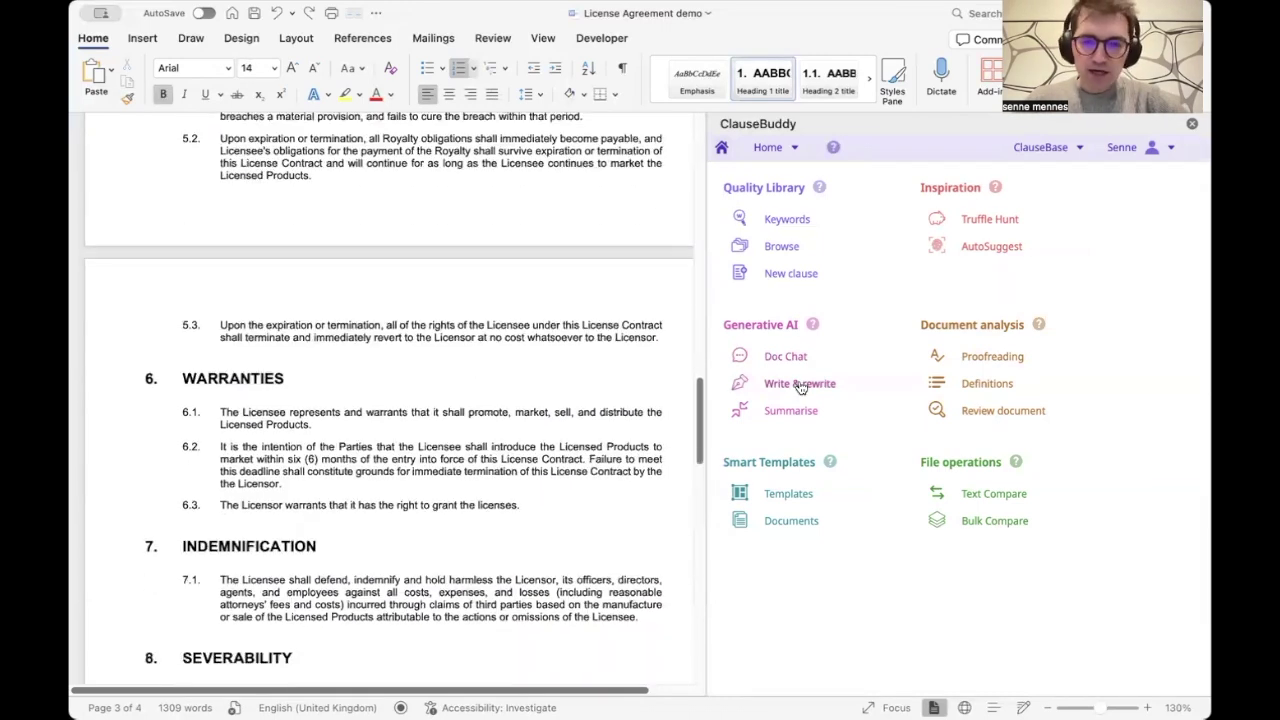
pyautogui.click(530, 412)
pyautogui.press('super+a')
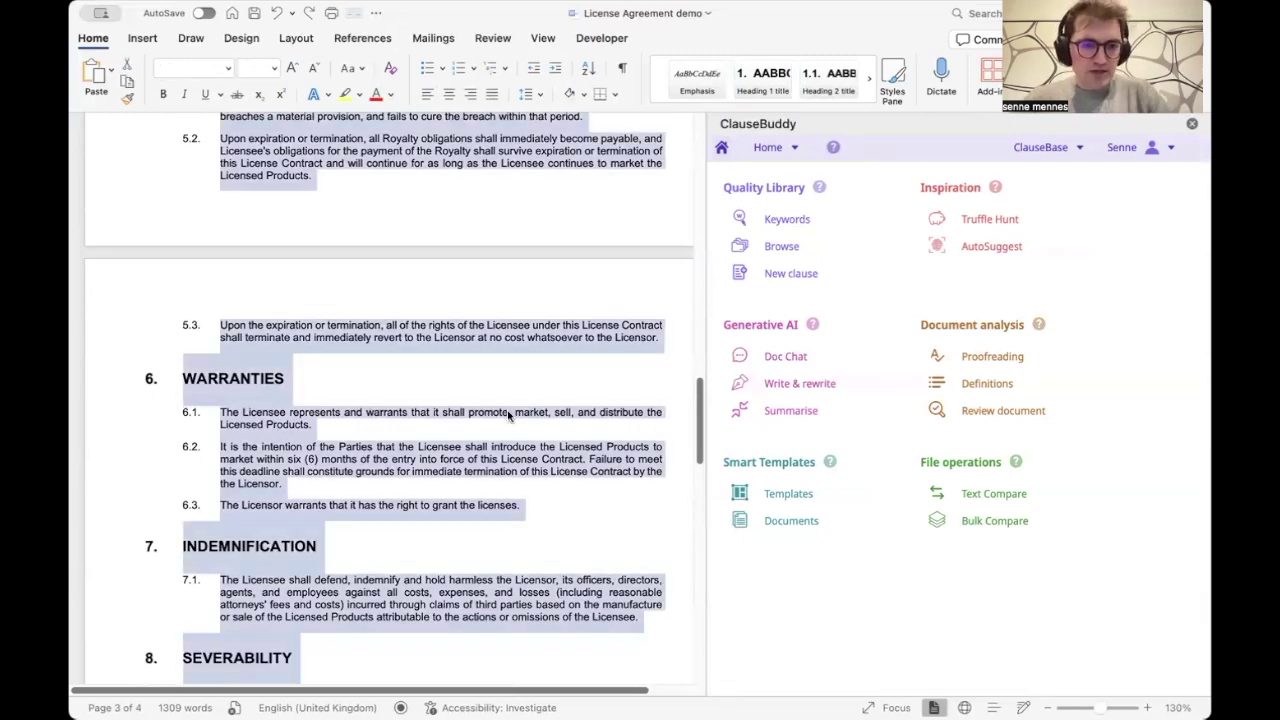
pyautogui.scroll(20, 500, 410)
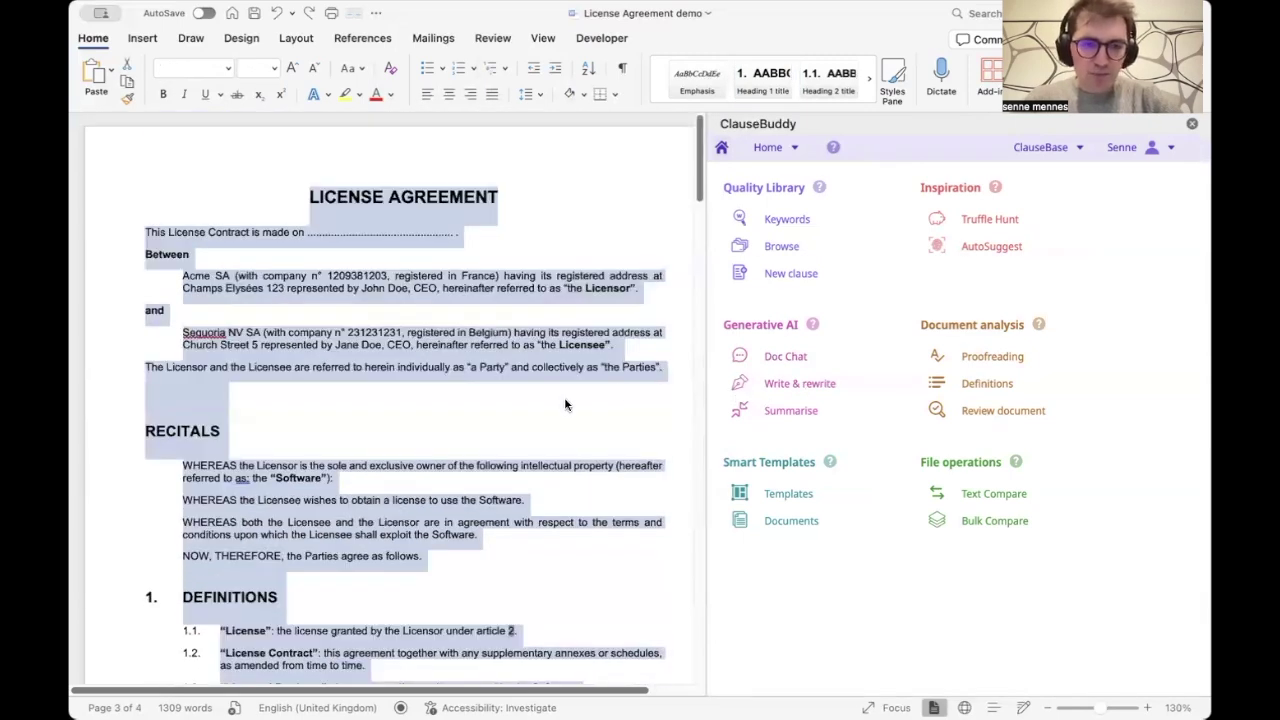
# Delete the extra article between section 2.3 and the ROYALTIES article, including the empty line it leaves.
pyautogui.scroll(-15, 497, 405)
pyautogui.click(300, 437)
pyautogui.moveTo(354, 495); pyautogui.dragTo(157, 314)
pyautogui.press('BackSpace')
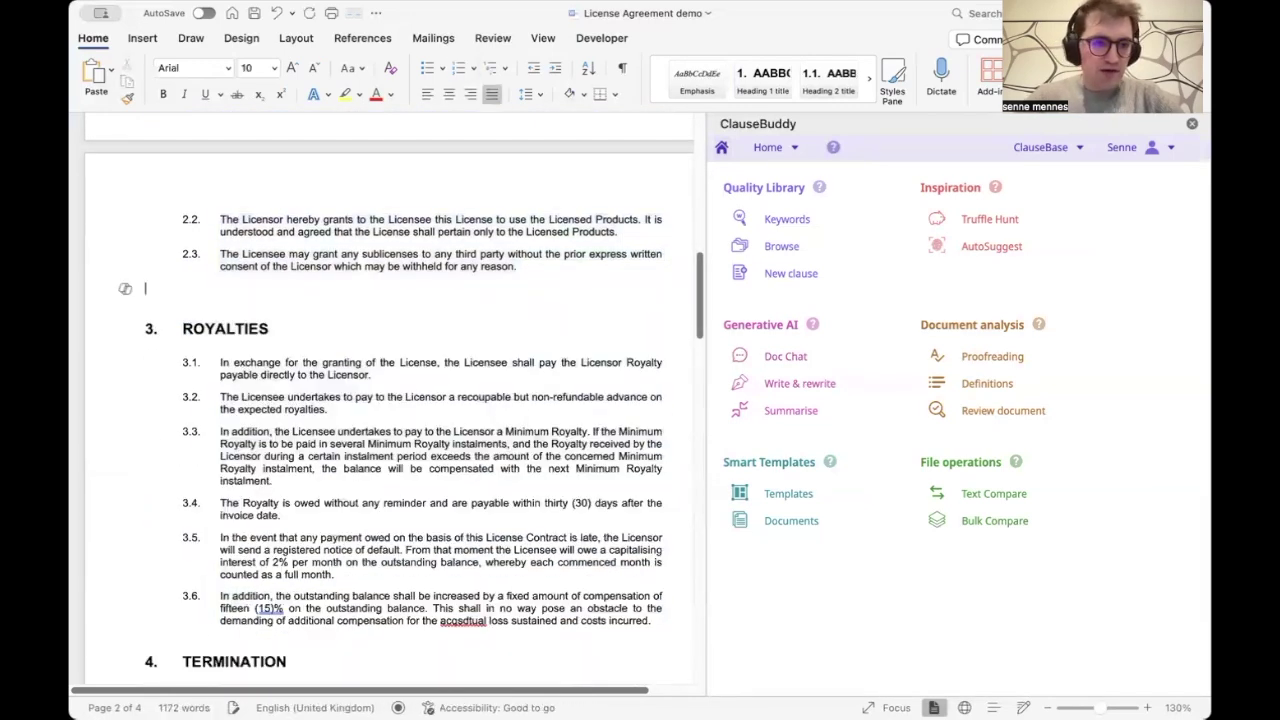
pyautogui.press('BackSpace')
# Redraft the entire document in Write & rewrite with the recent instruction "Change the term Licensee to plural, including all grammatical conjugations".
pyautogui.press('super+a')
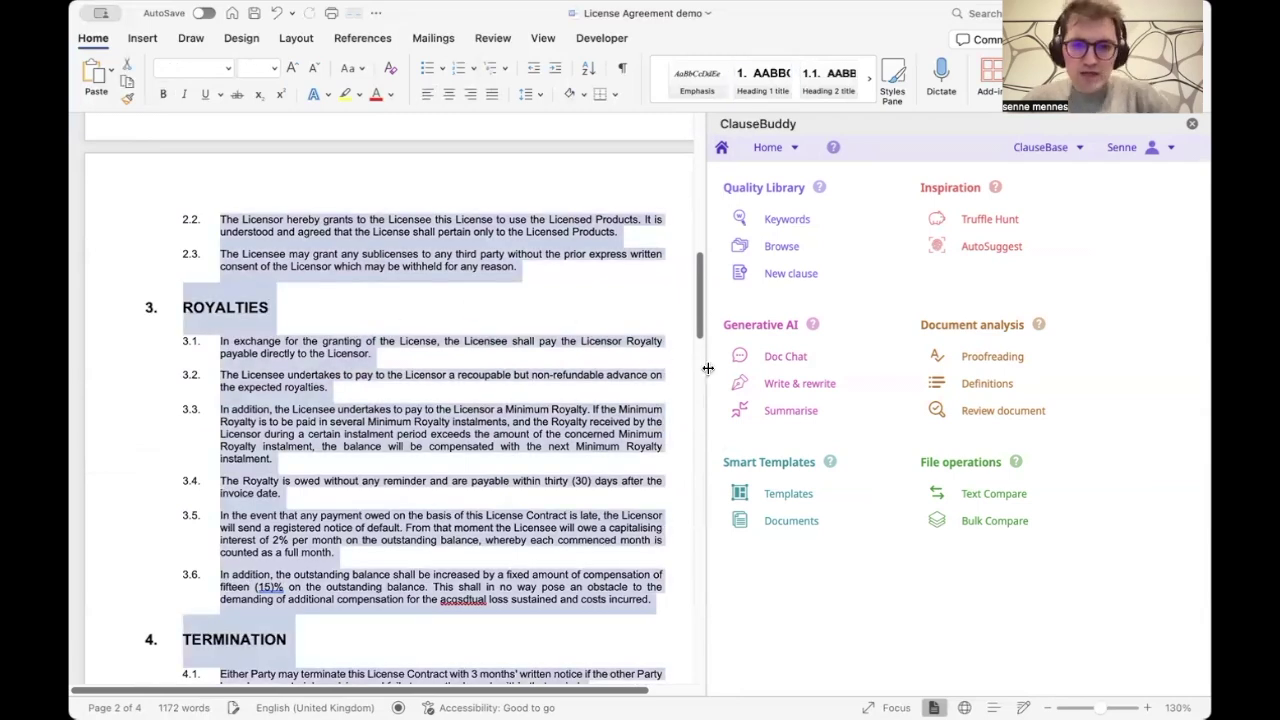
pyautogui.click(800, 383)
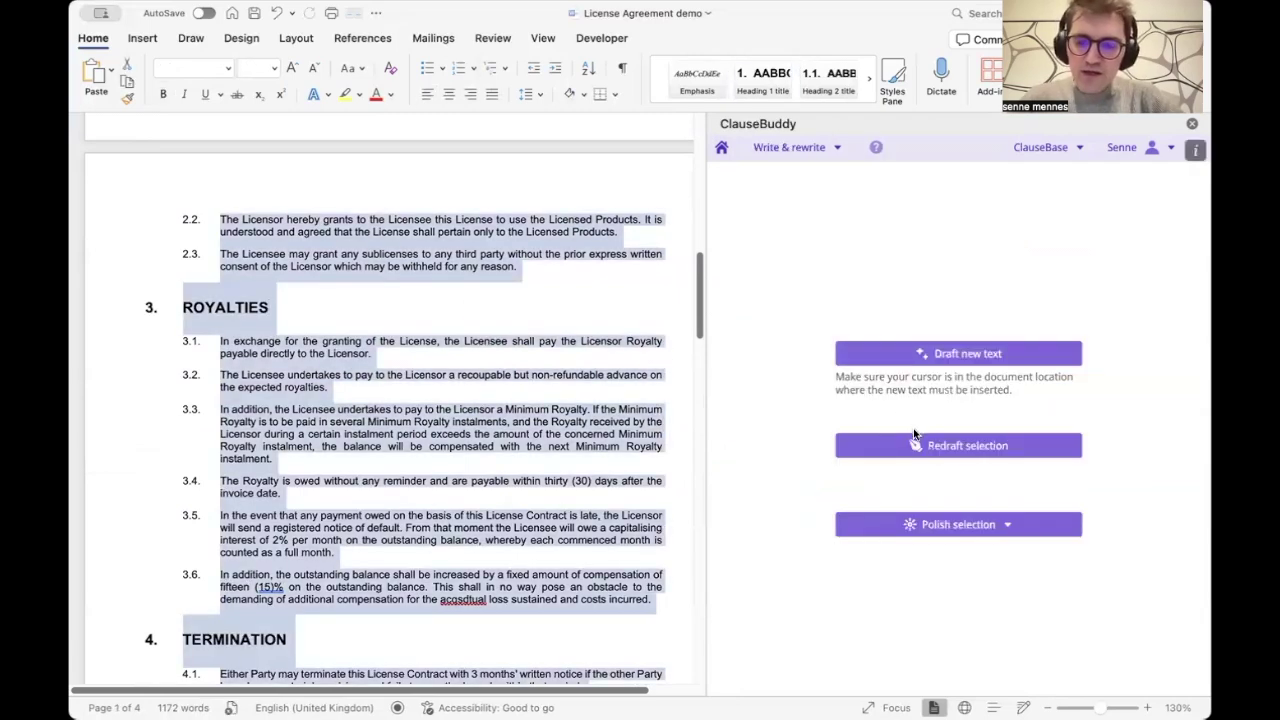
pyautogui.click(975, 447)
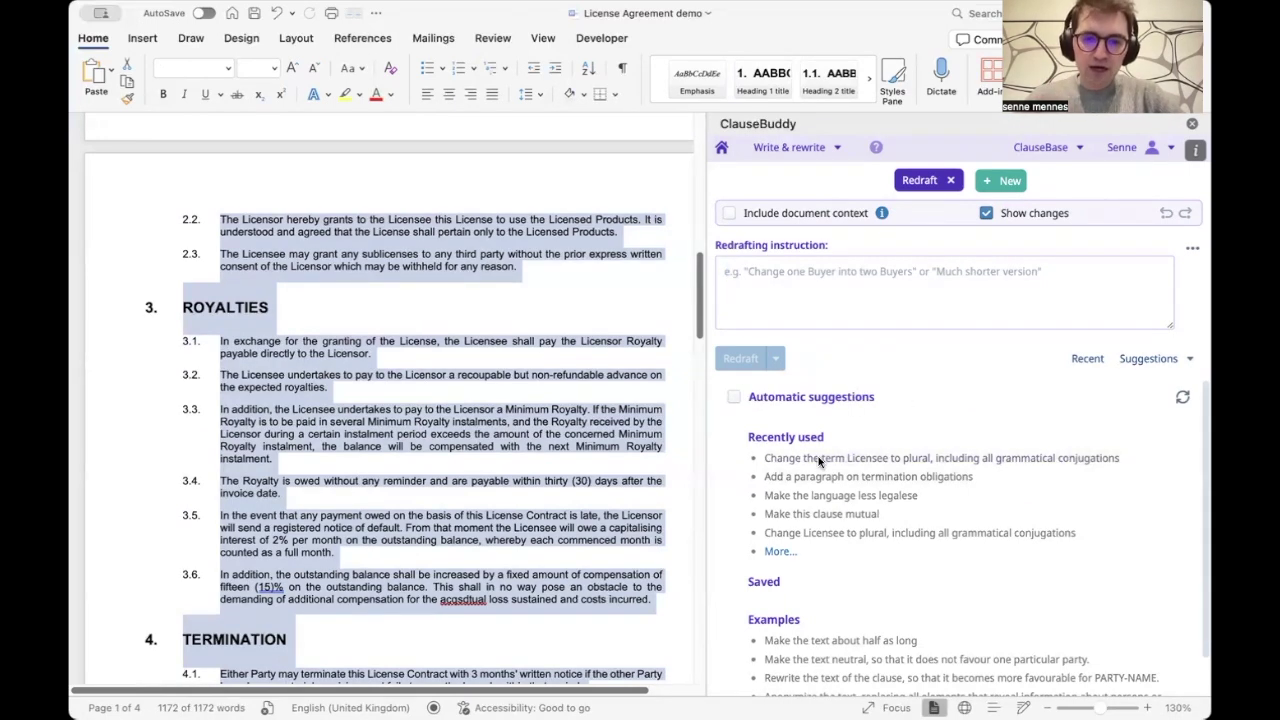
pyautogui.scroll(-1, 810, 455)
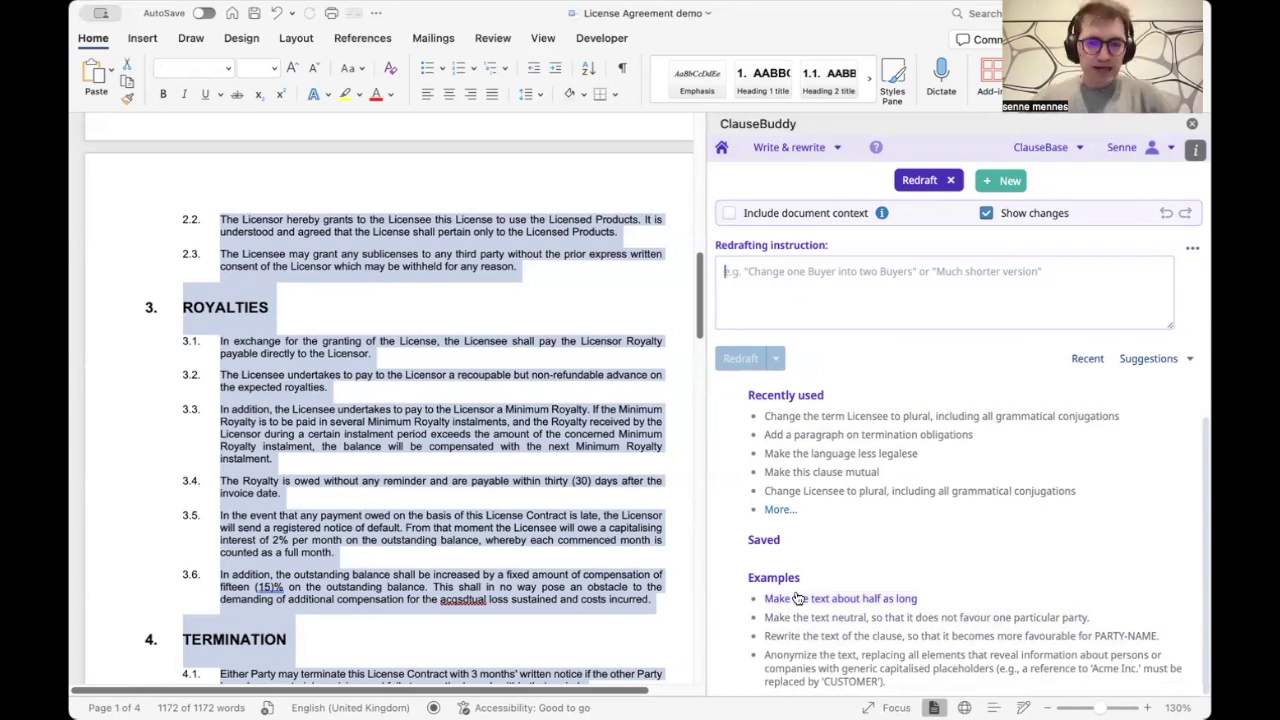
pyautogui.click(862, 418)
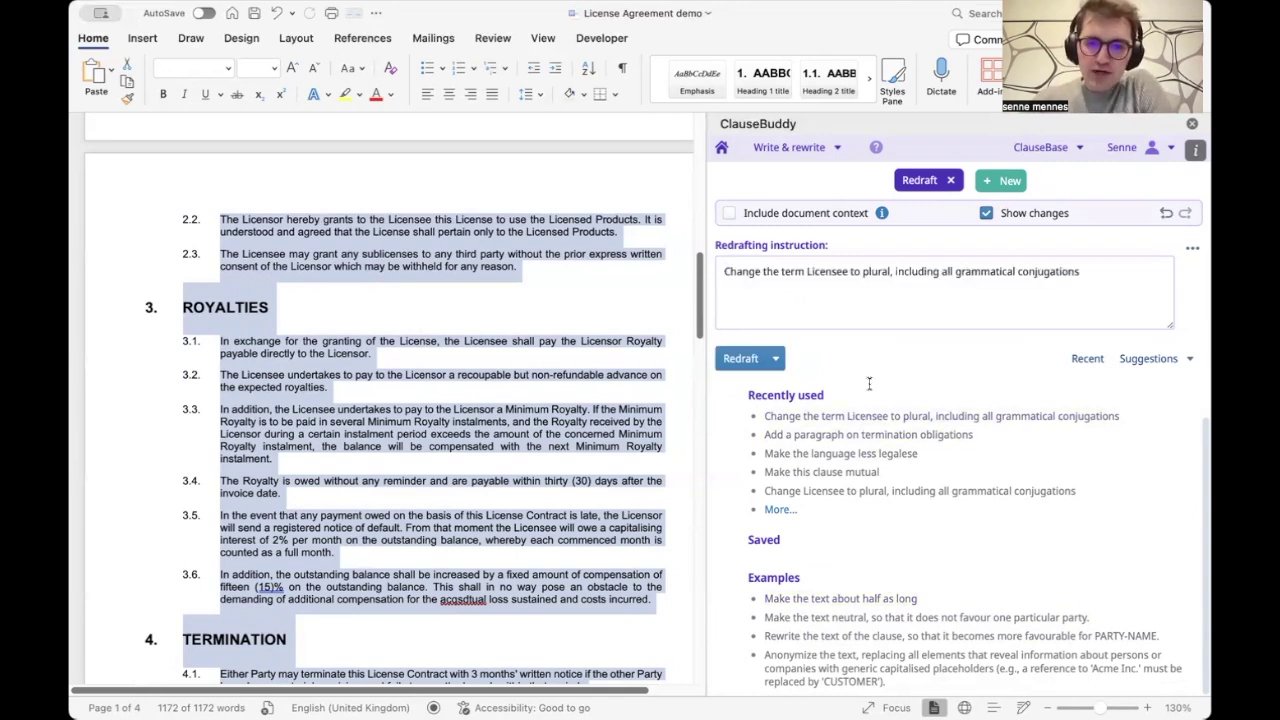
pyautogui.click(736, 359)
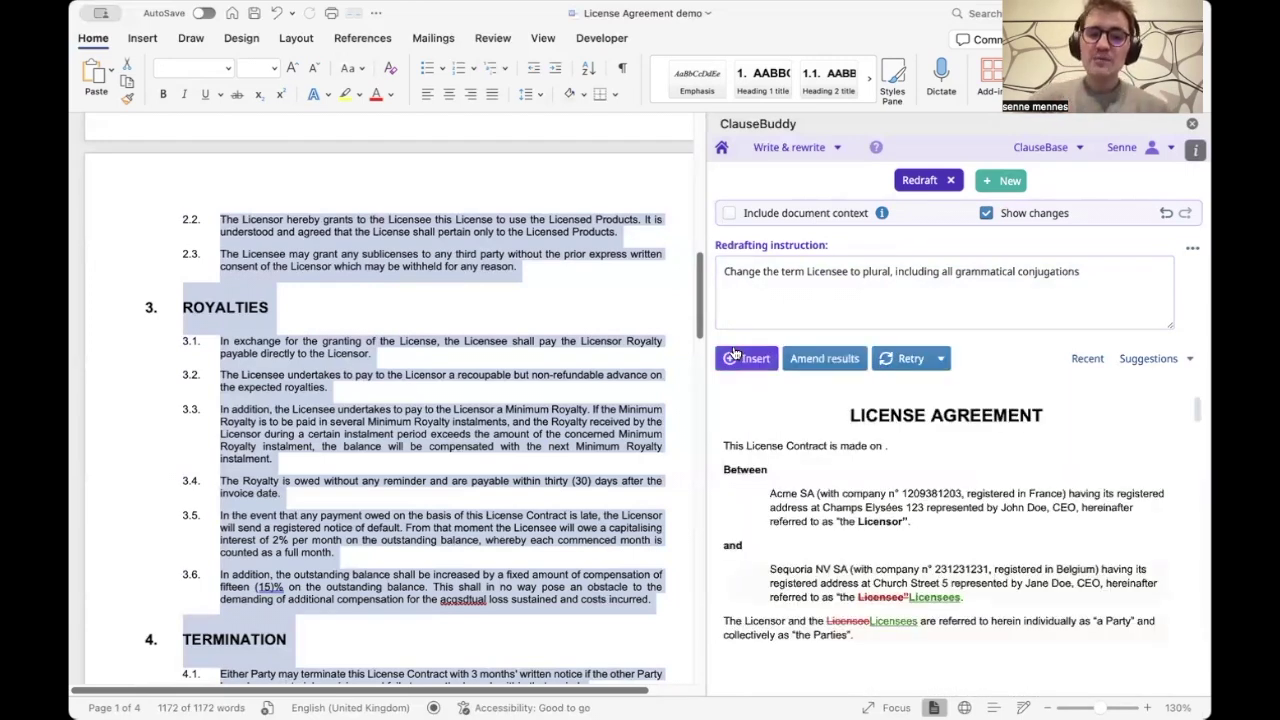
# View the AI models offered for retrying the redraft without switching, and highlight the wording of the redrafting instruction.
pyautogui.click(940, 358)
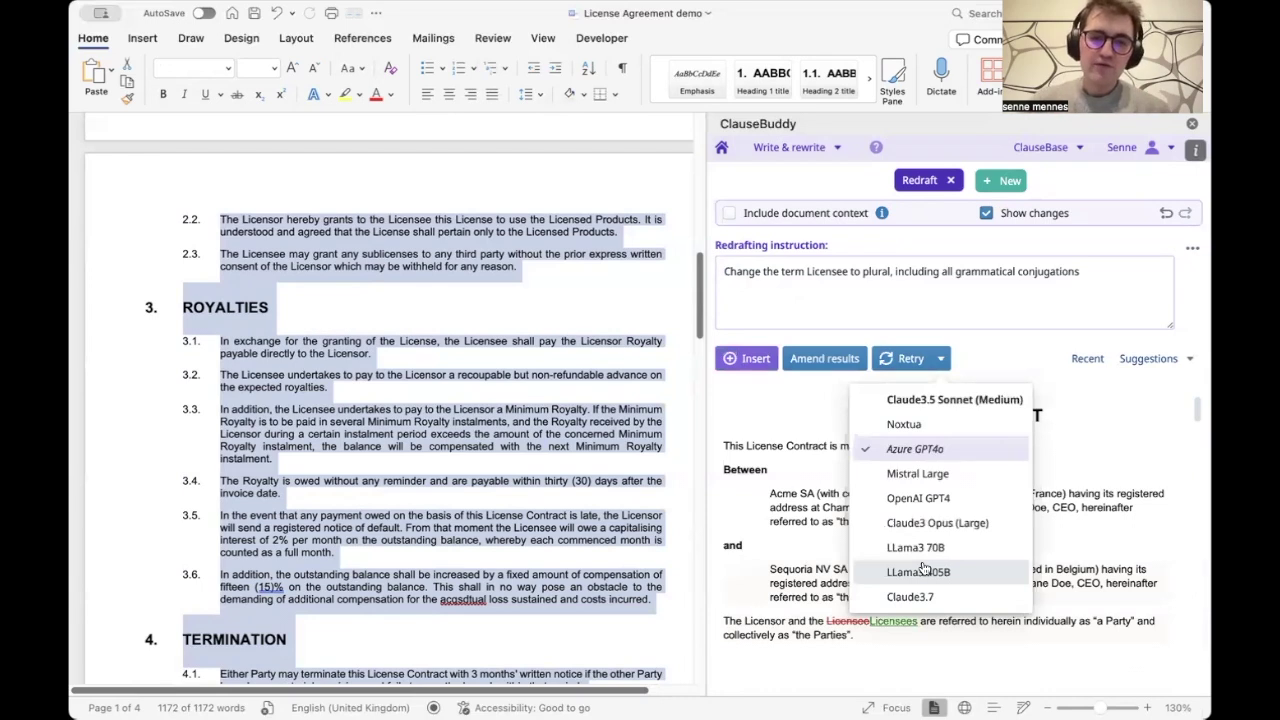
pyautogui.click(809, 392)
pyautogui.scroll(-1, 950, 530)
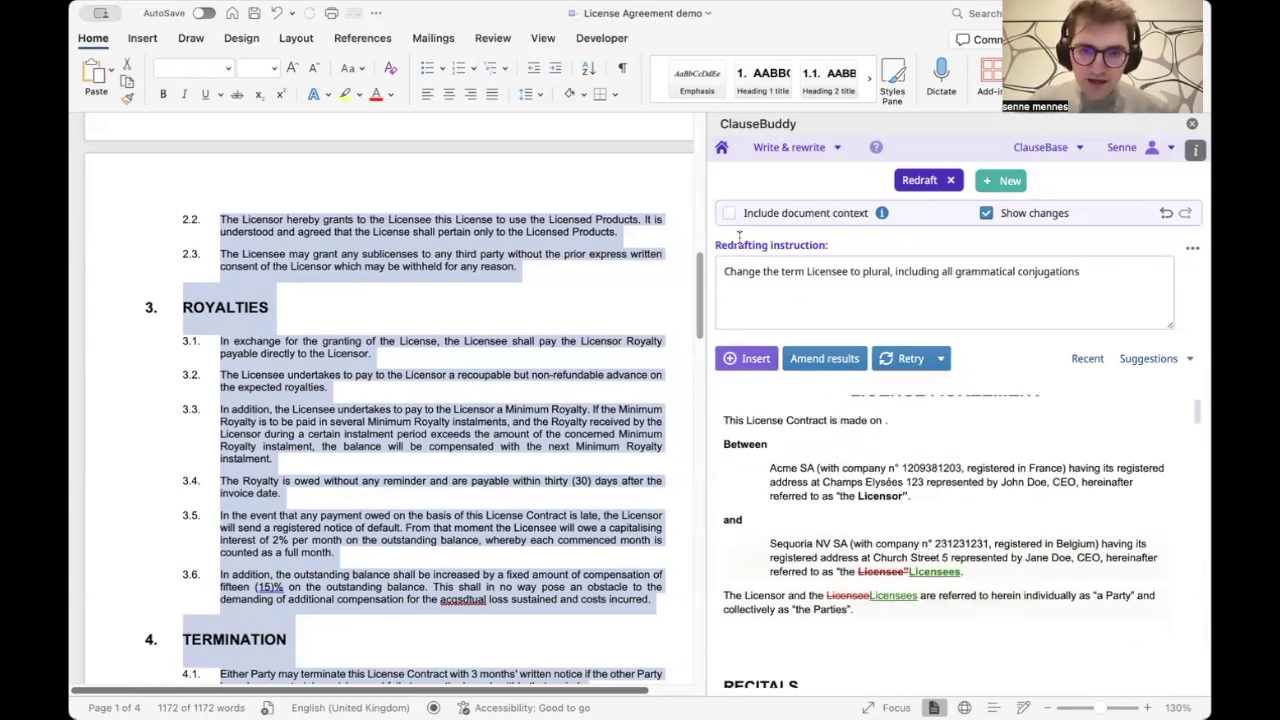
pyautogui.moveTo(724, 270); pyautogui.dragTo(1008, 271)
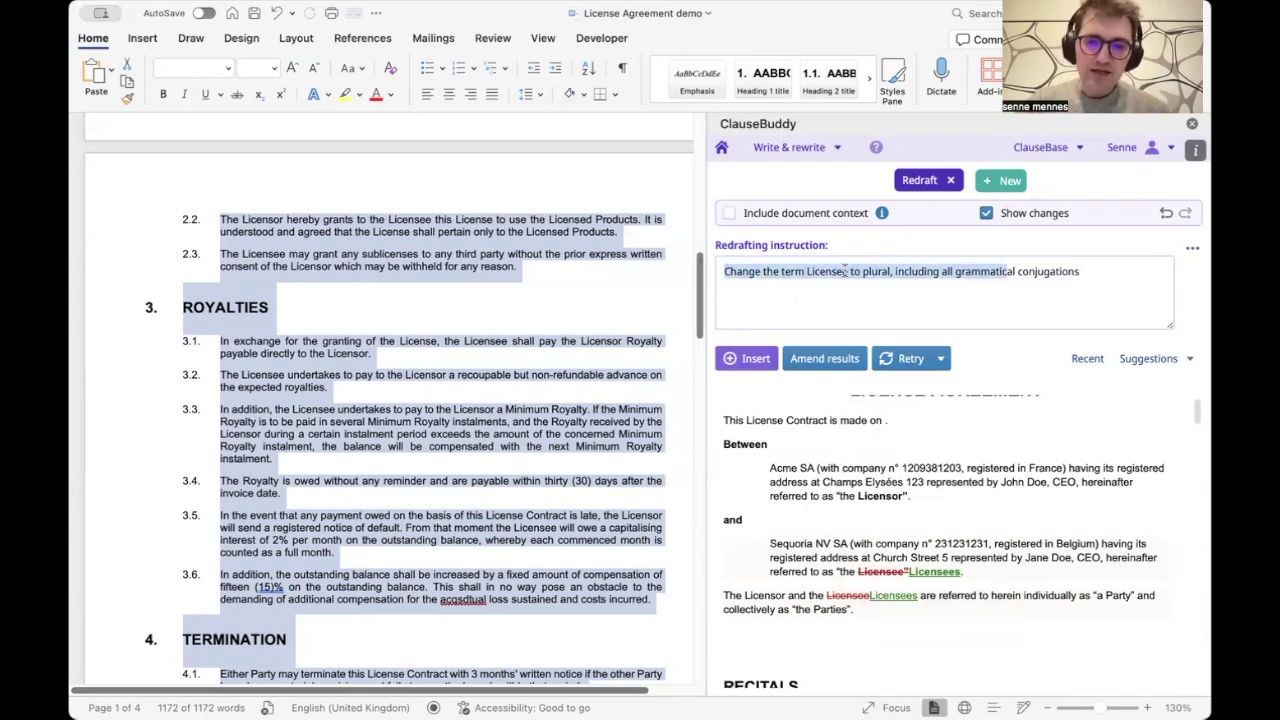
pyautogui.click(845, 271)
pyautogui.moveTo(783, 269); pyautogui.dragTo(1114, 275)
pyautogui.click(1112, 275)
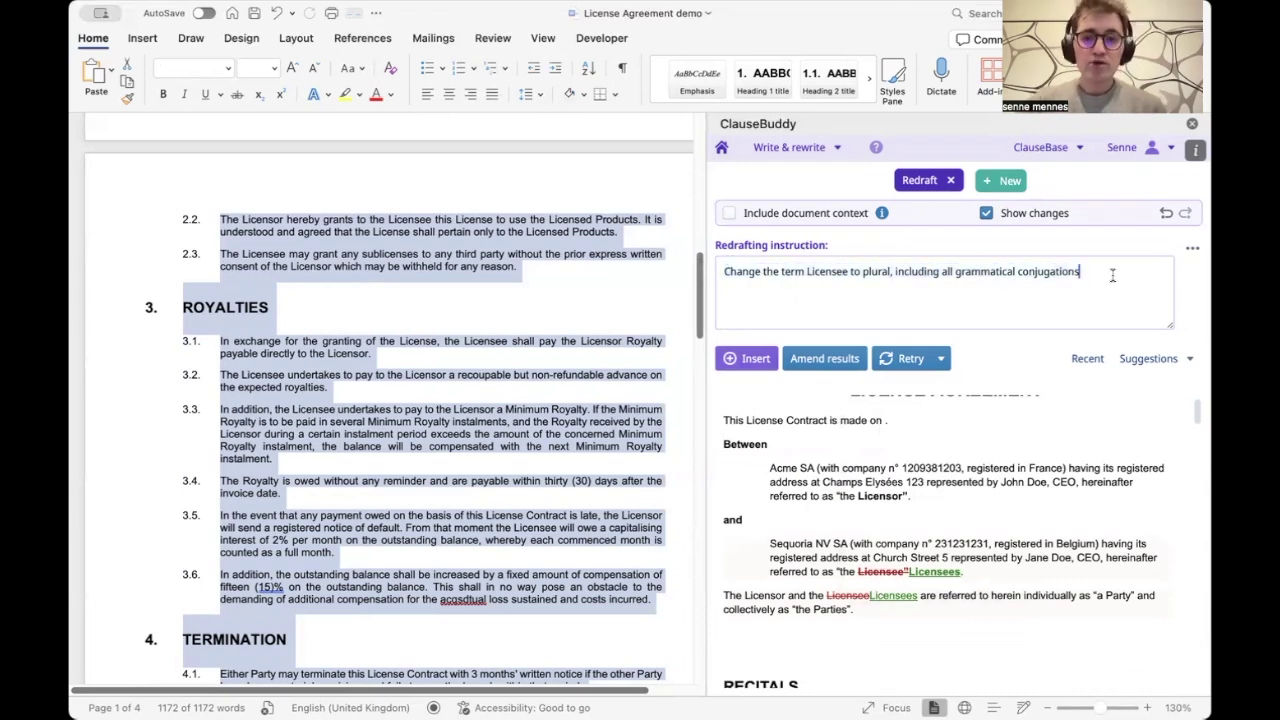
# Check the proposed changes in the redraft preview down to the ROYALTIES article and insert the redrafted text, showing changes.
pyautogui.scroll(-3, 990, 520)
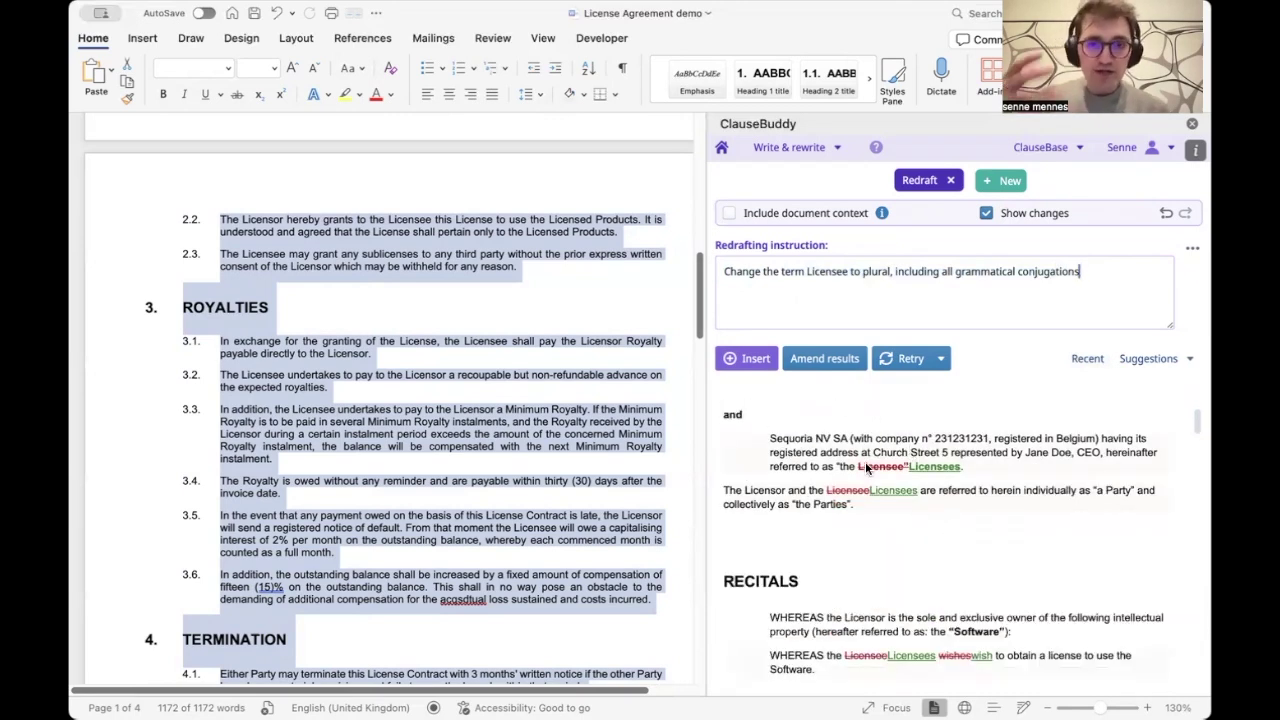
pyautogui.scroll(-3, 867, 480)
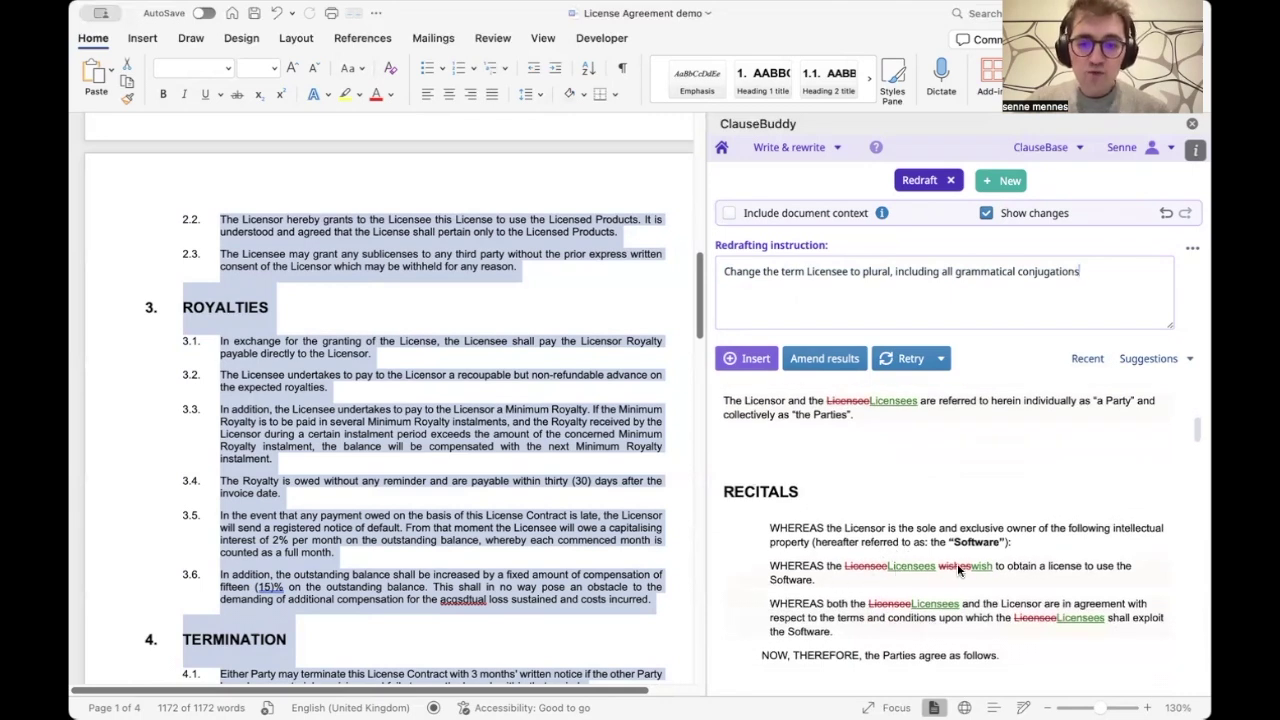
pyautogui.scroll(-10, 900, 550)
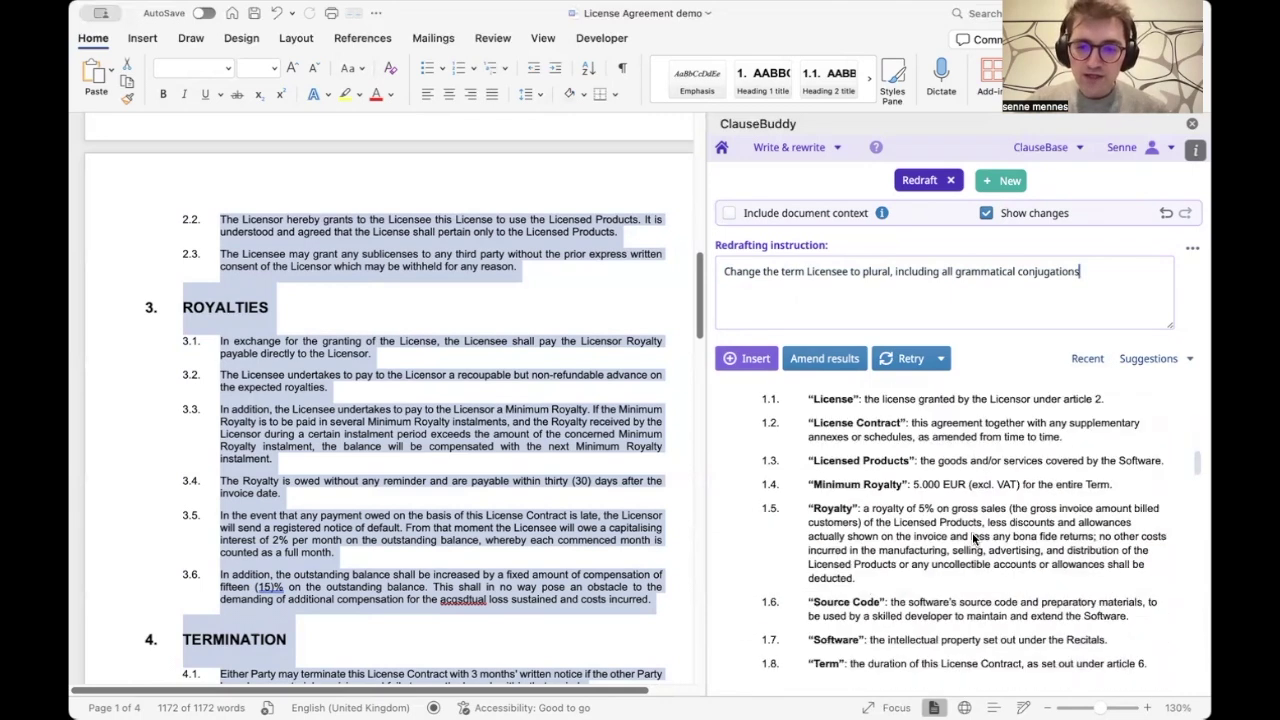
pyautogui.scroll(-6, 923, 530)
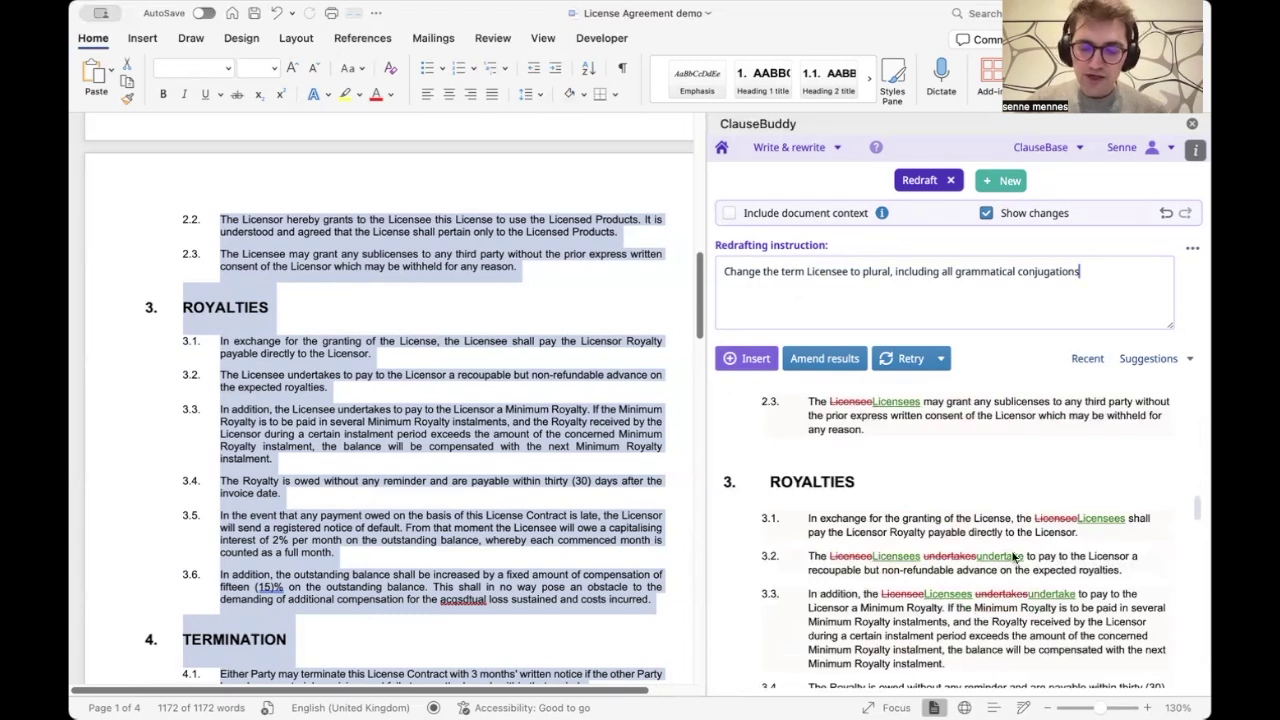
pyautogui.click(752, 360)
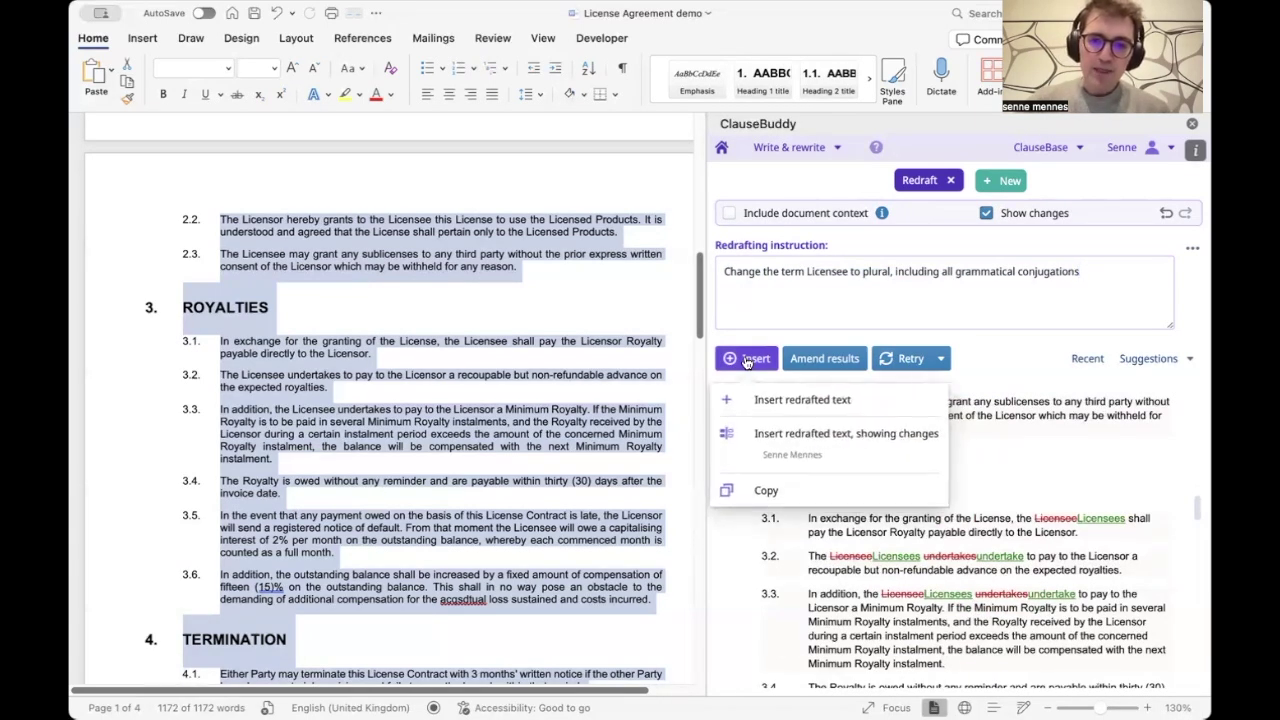
pyautogui.click(797, 434)
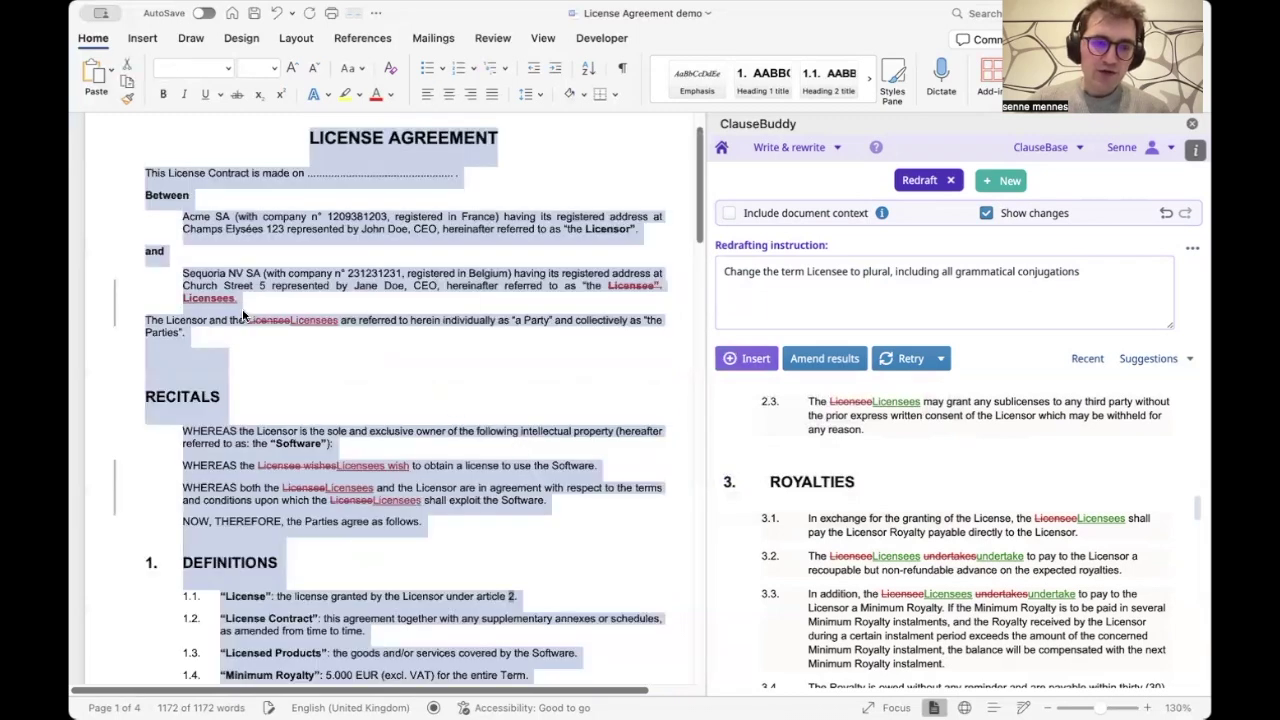
# Clear the selection and examine the tracked Licensee changes throughout the document, from the parties to the closing articles.
pyautogui.click(238, 299)
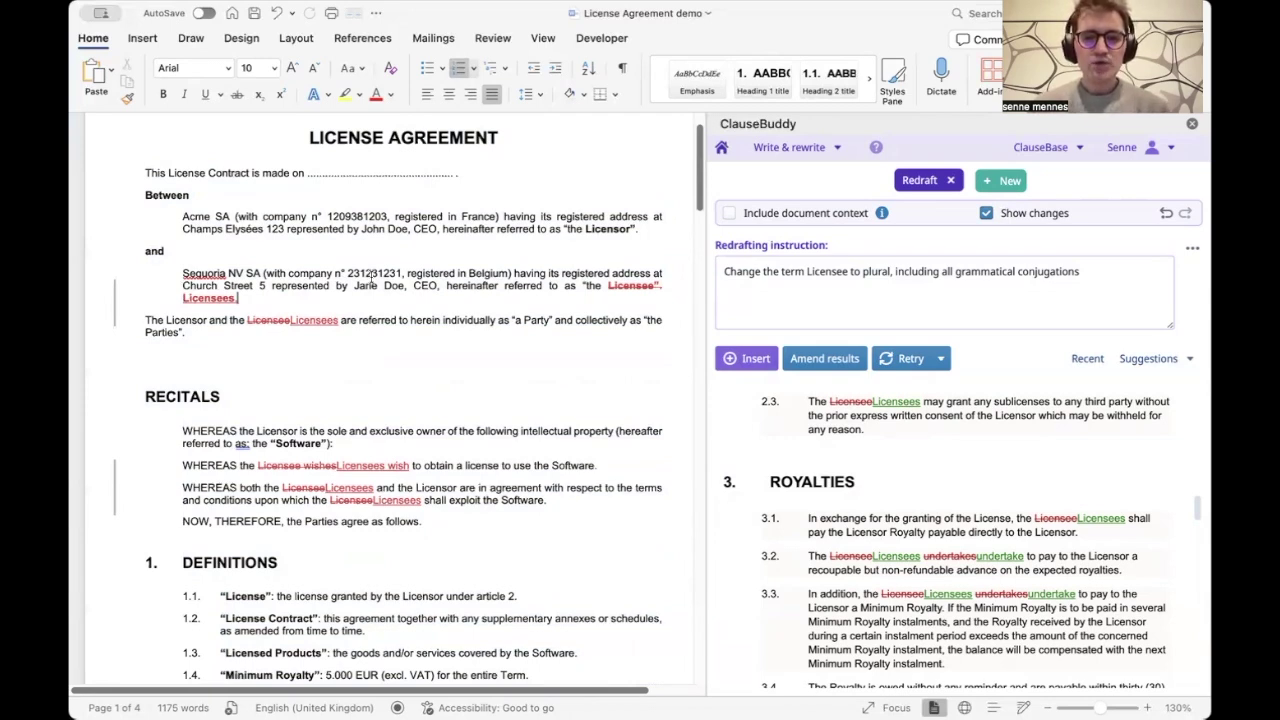
pyautogui.scroll(-15, 392, 291)
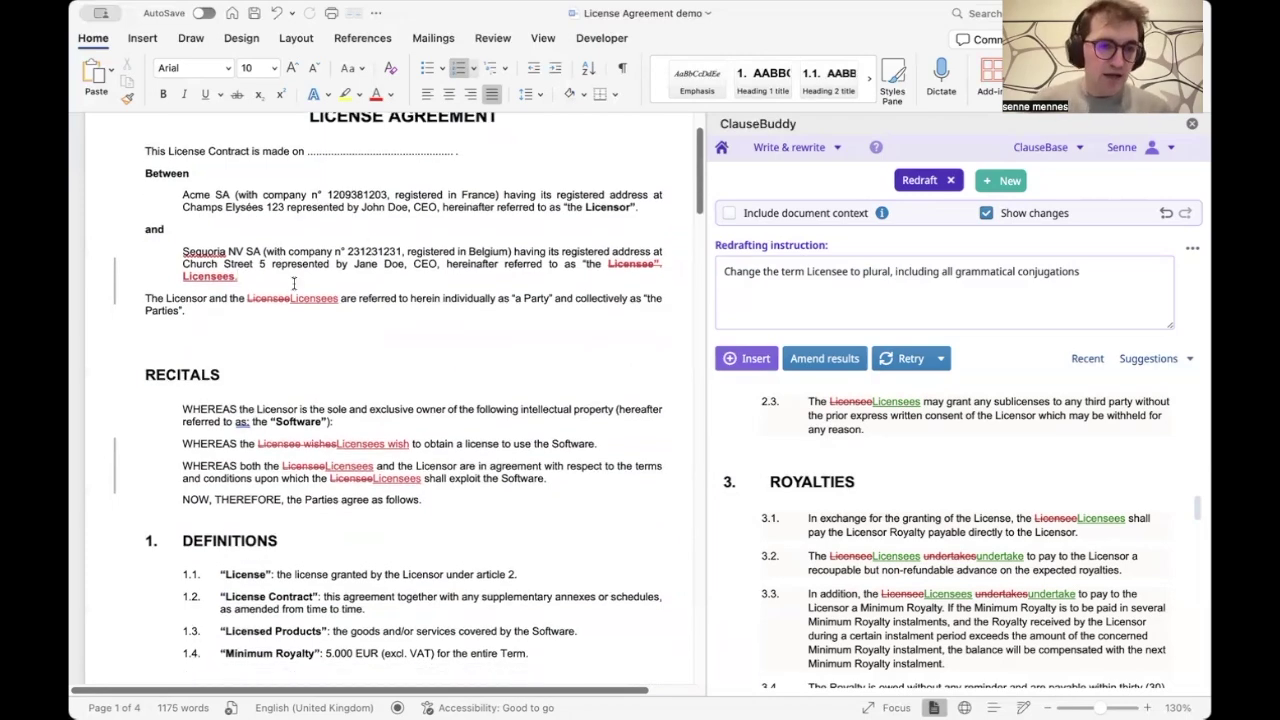
pyautogui.scroll(-10, 392, 291)
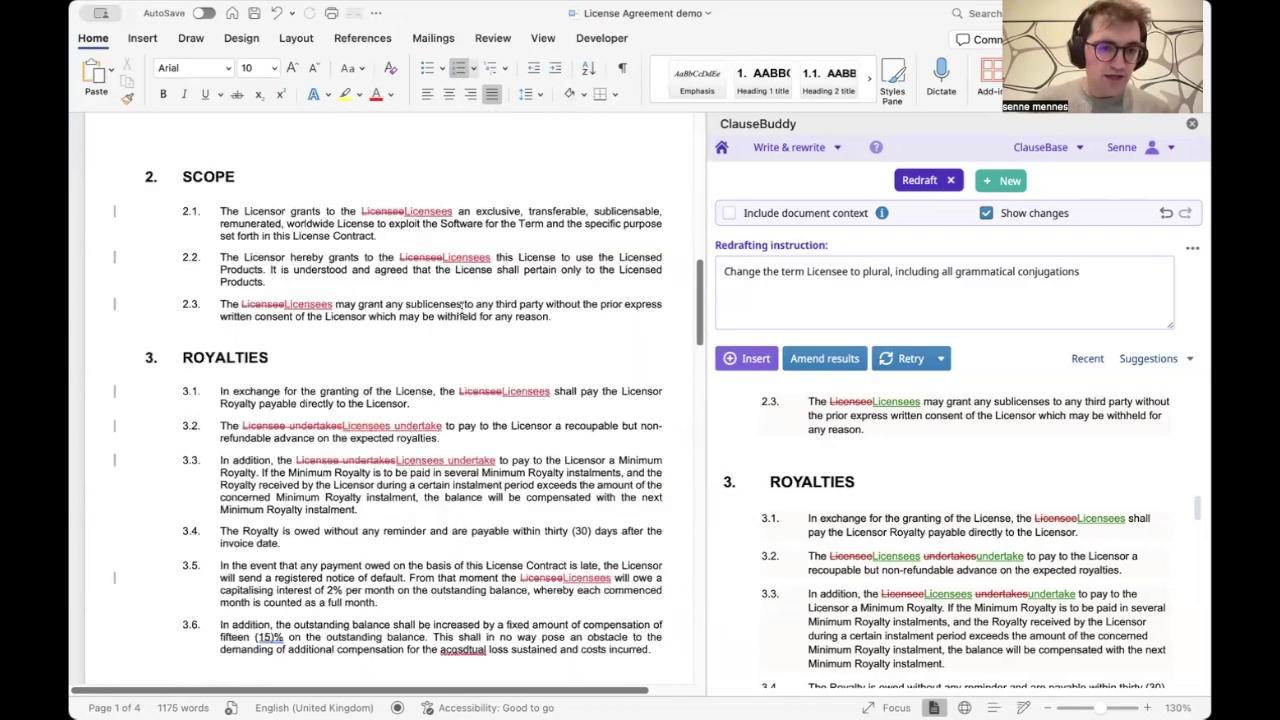
pyautogui.scroll(-5, 420, 291)
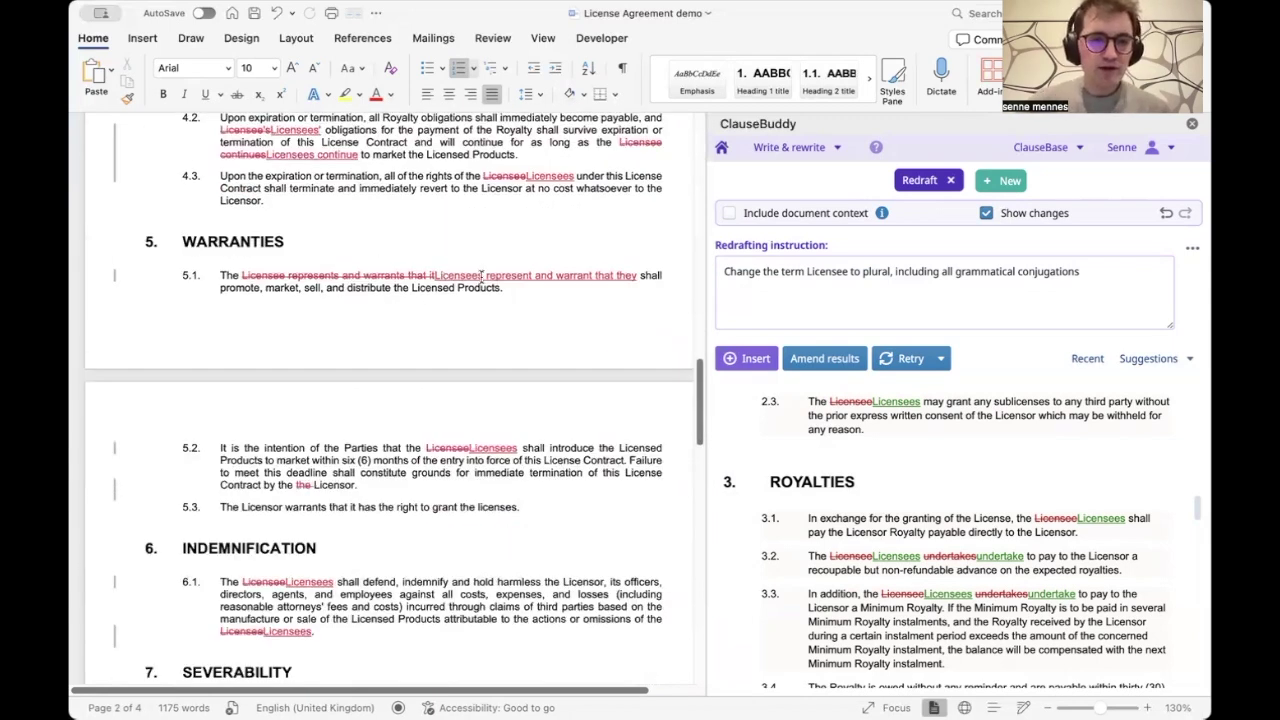
pyautogui.scroll(-10, 390, 270)
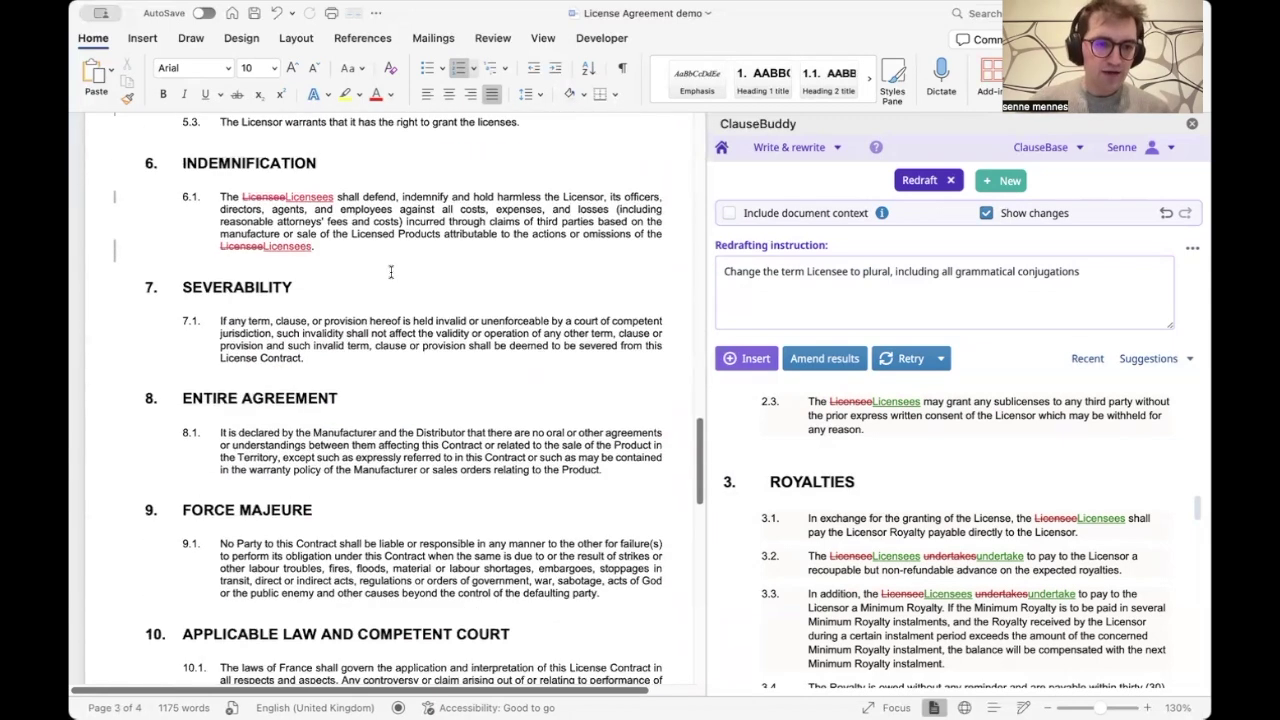
pyautogui.scroll(-3, 392, 275)
pyautogui.scroll(12, 392, 275)
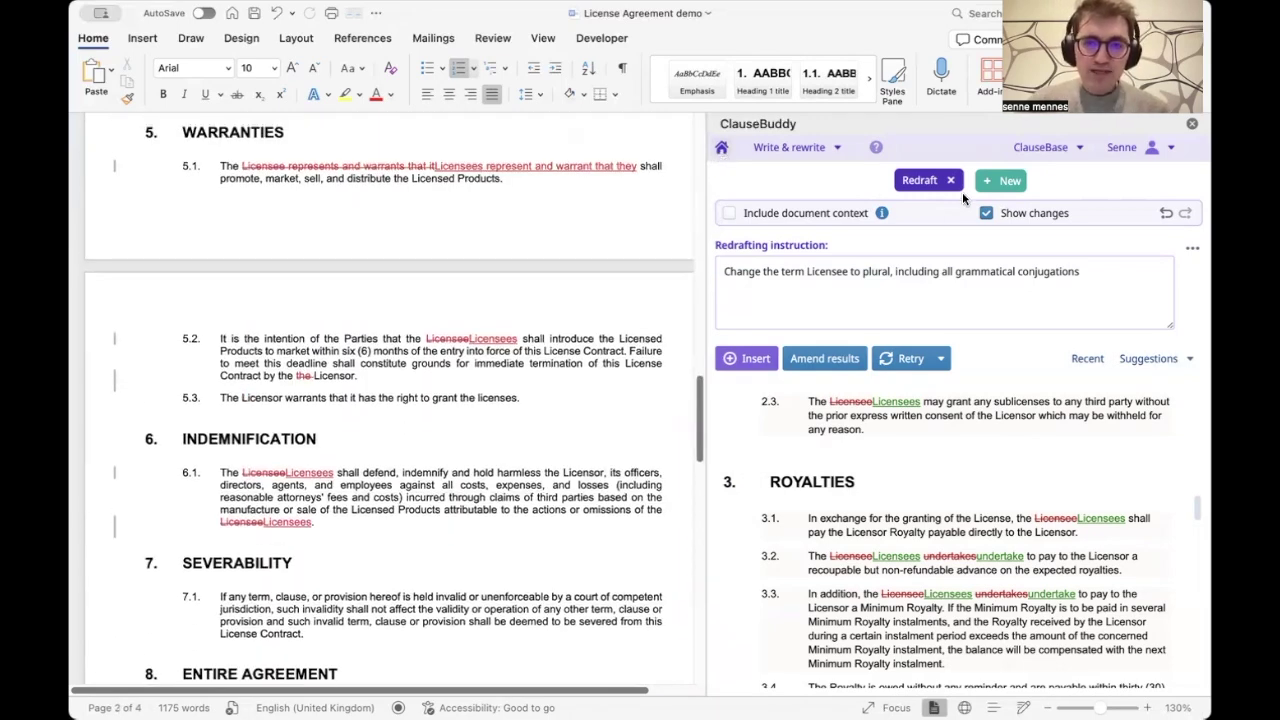
# Go to the home overview, reopen Write & rewrite and close the existing redraft.
pyautogui.click(721, 150)
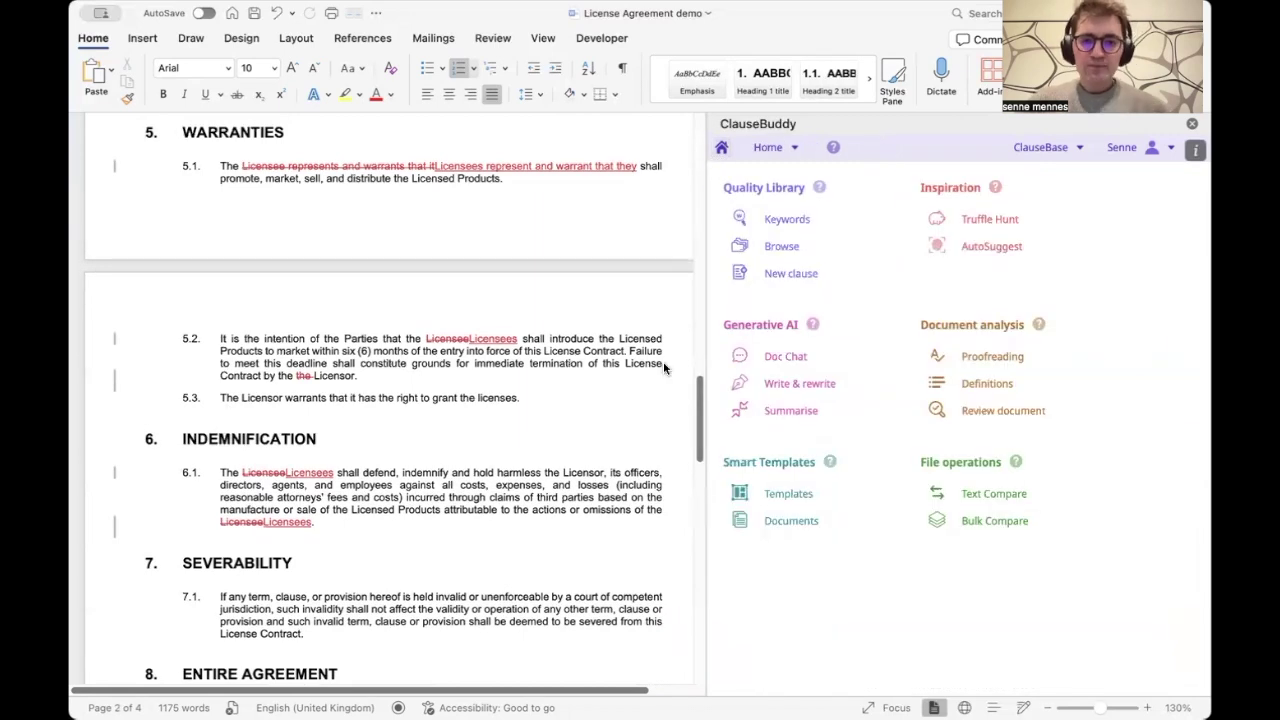
pyautogui.click(798, 384)
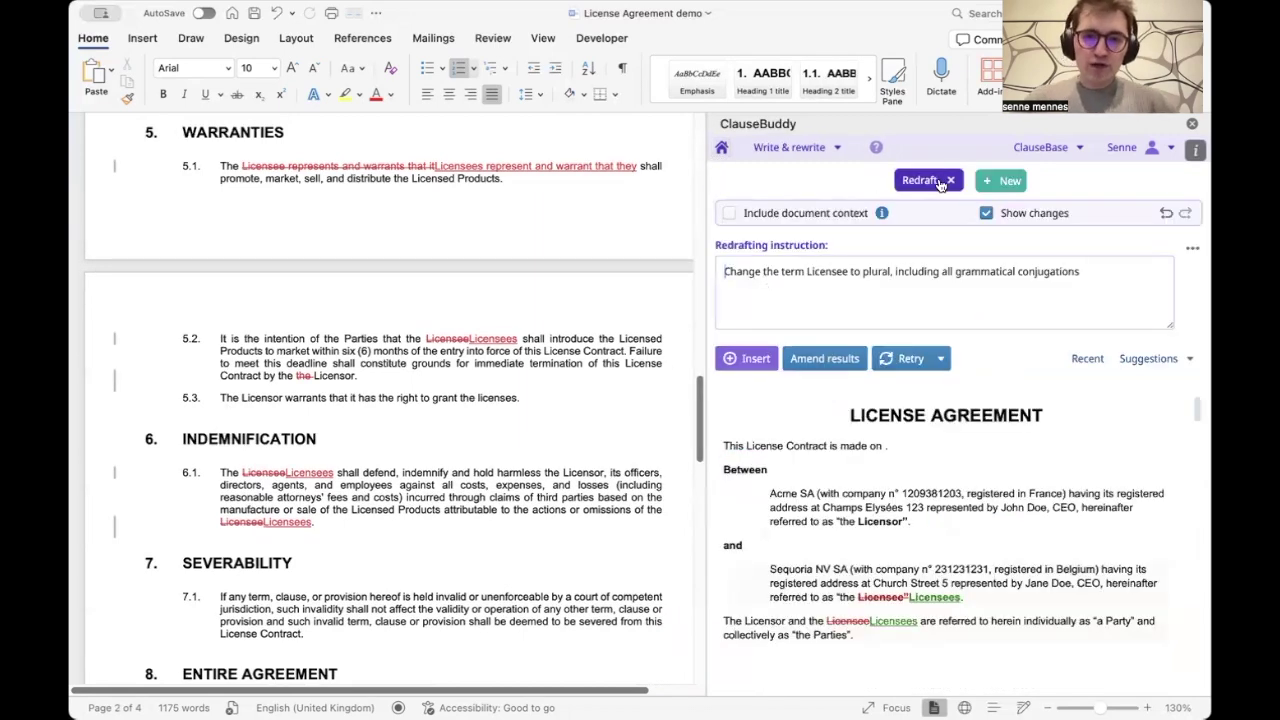
pyautogui.click(942, 183)
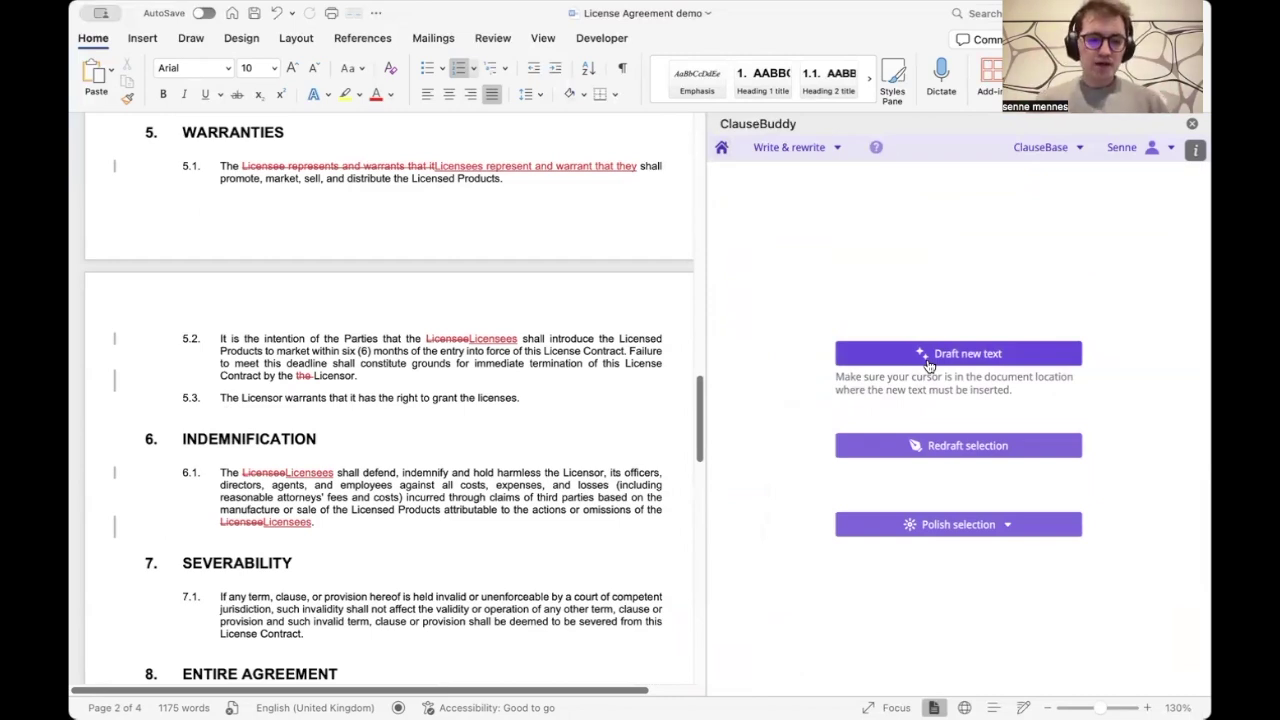
# Undo the insertion of the redrafted text in the document.
pyautogui.click(513, 375)
pyautogui.press('super+a')
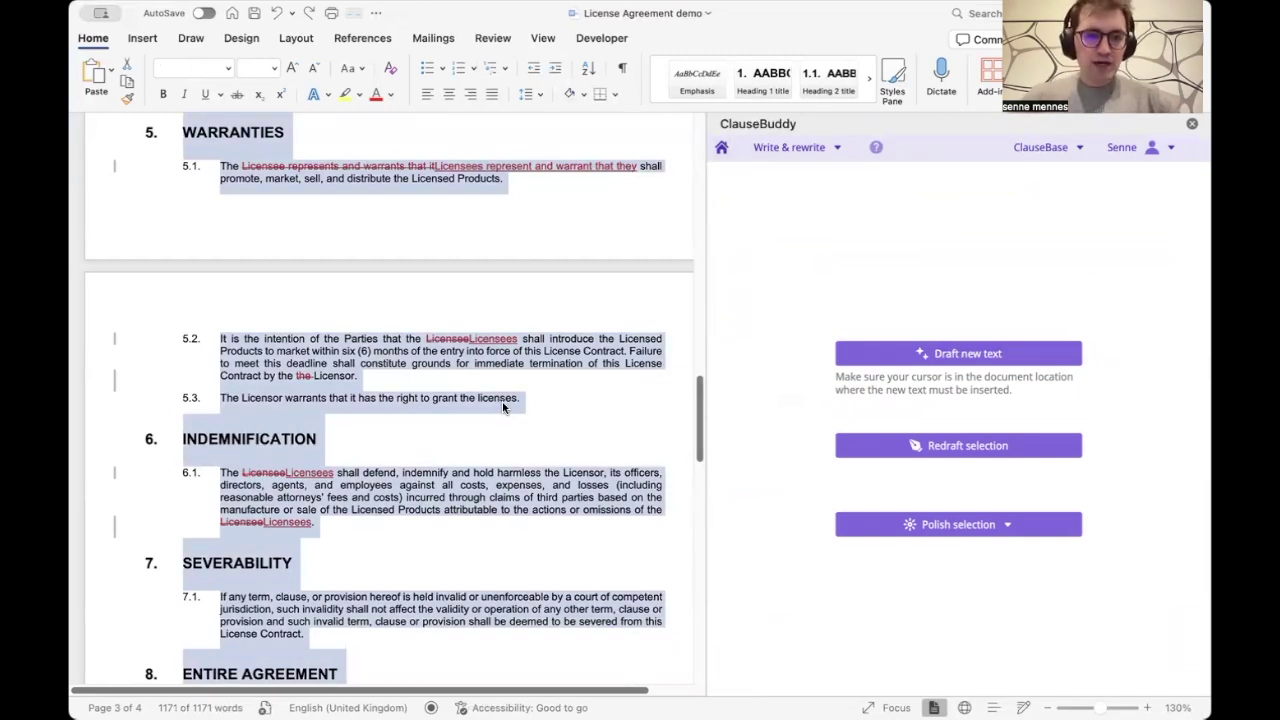
pyautogui.press('super+z')
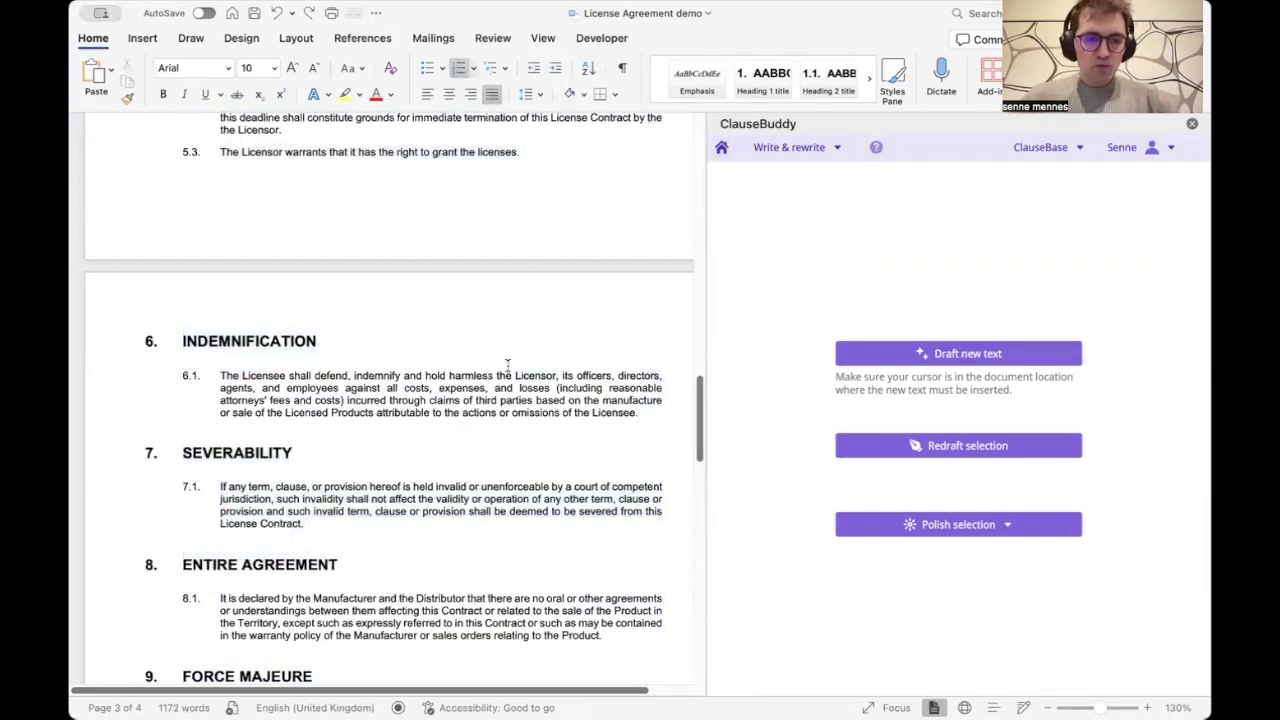
# Select the entire document and polish it with the option to only correct obvious errors, checking the proposed text.
pyautogui.scroll(5, 542, 349)
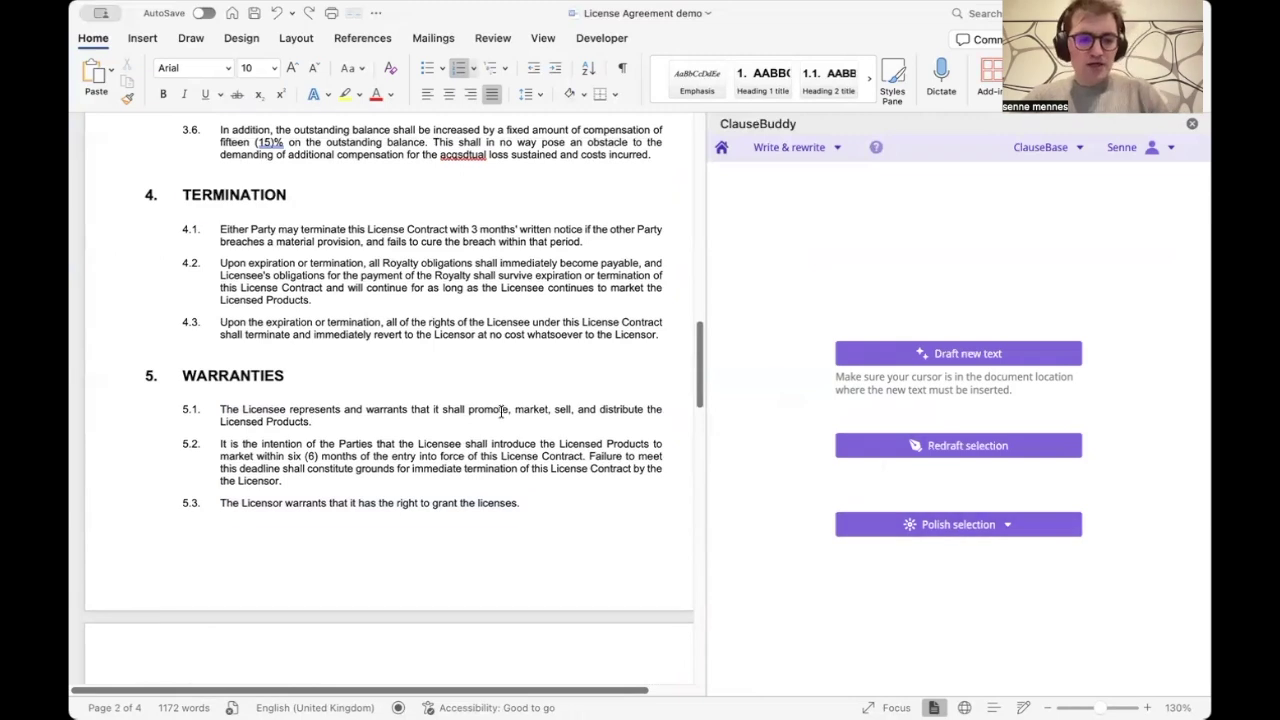
pyautogui.press('super+a')
pyautogui.click(985, 524)
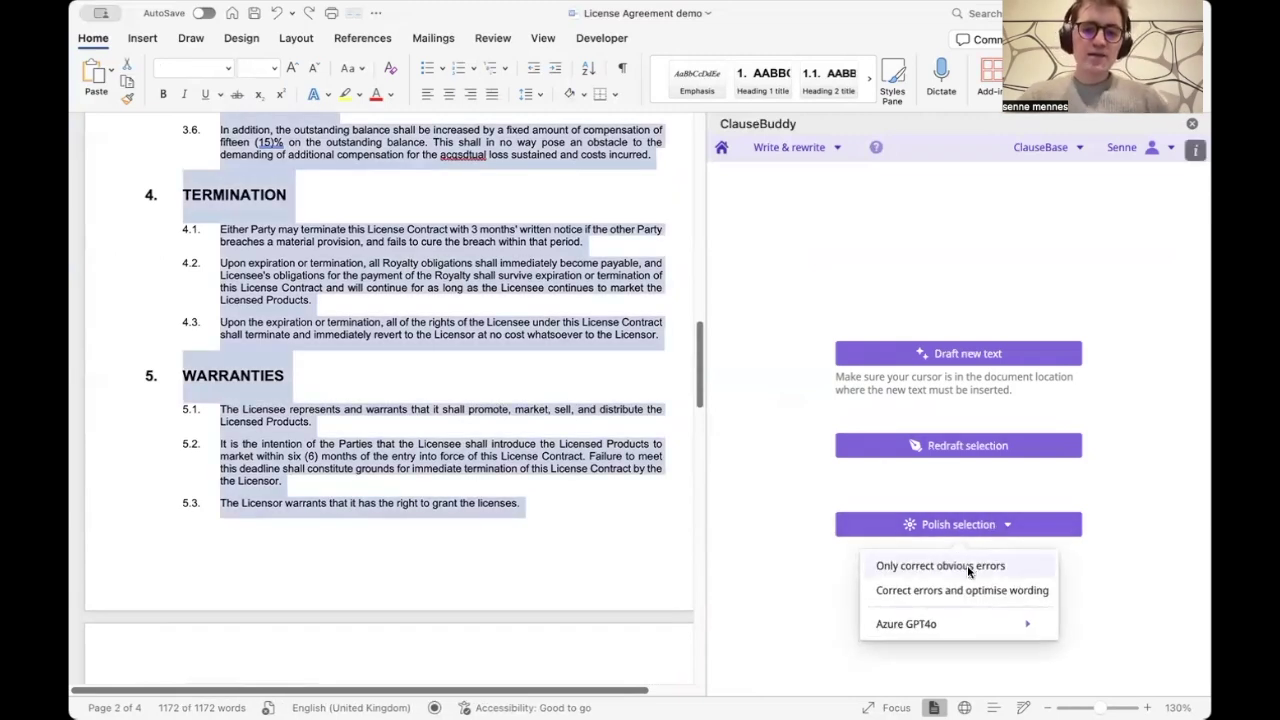
pyautogui.click(967, 565)
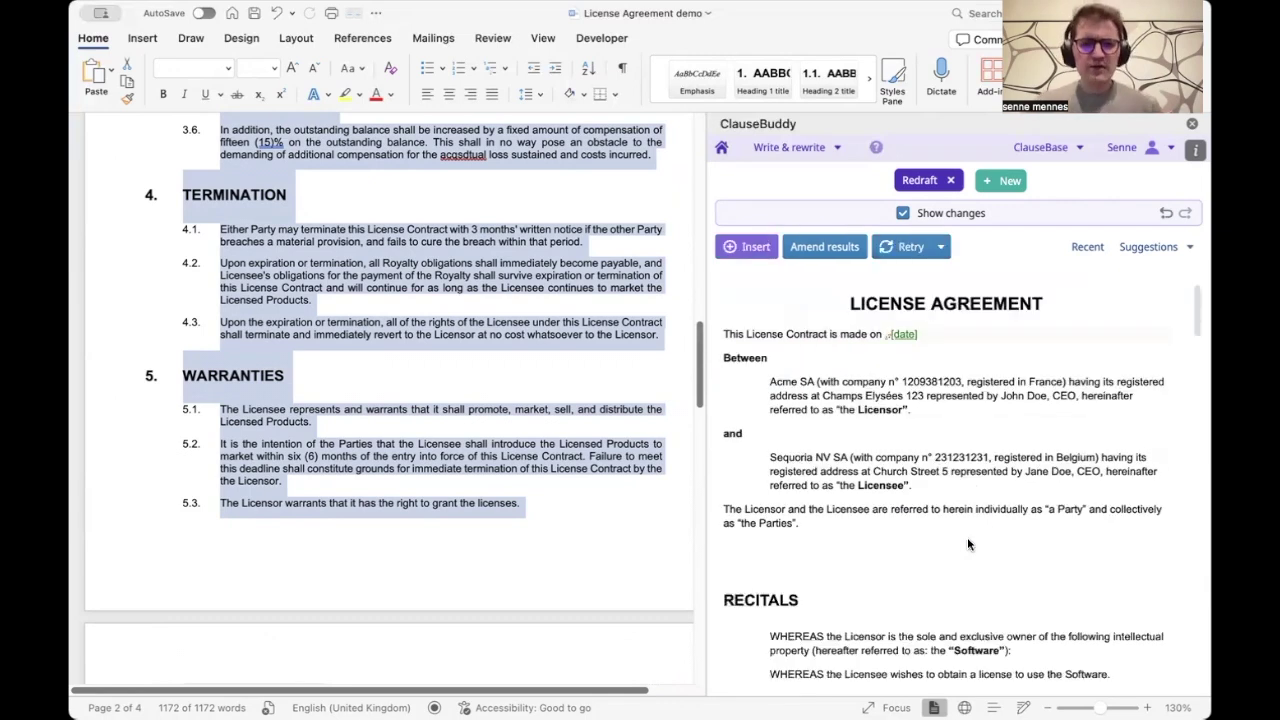
pyautogui.scroll(-15, 984, 417)
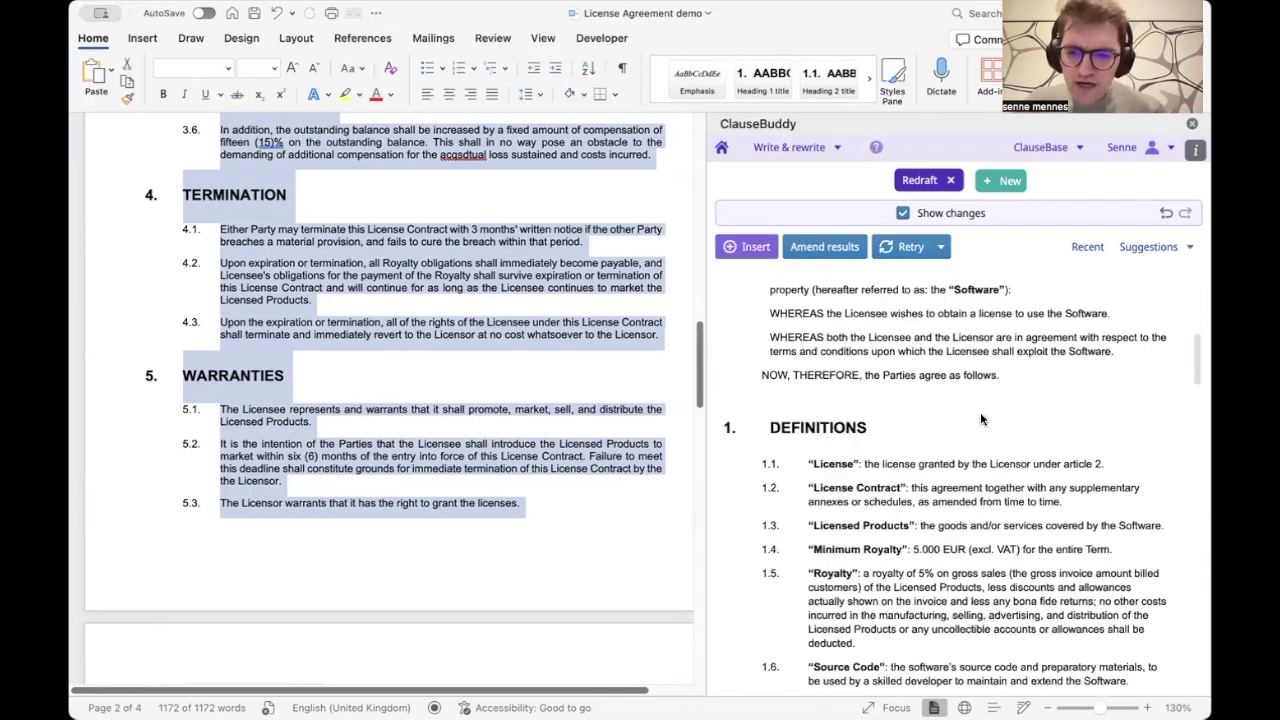
# Examine the proposed error corrections in the polished text, from the definitions through royalties and force majeure to the applicable law article.
pyautogui.scroll(-5, 980, 418)
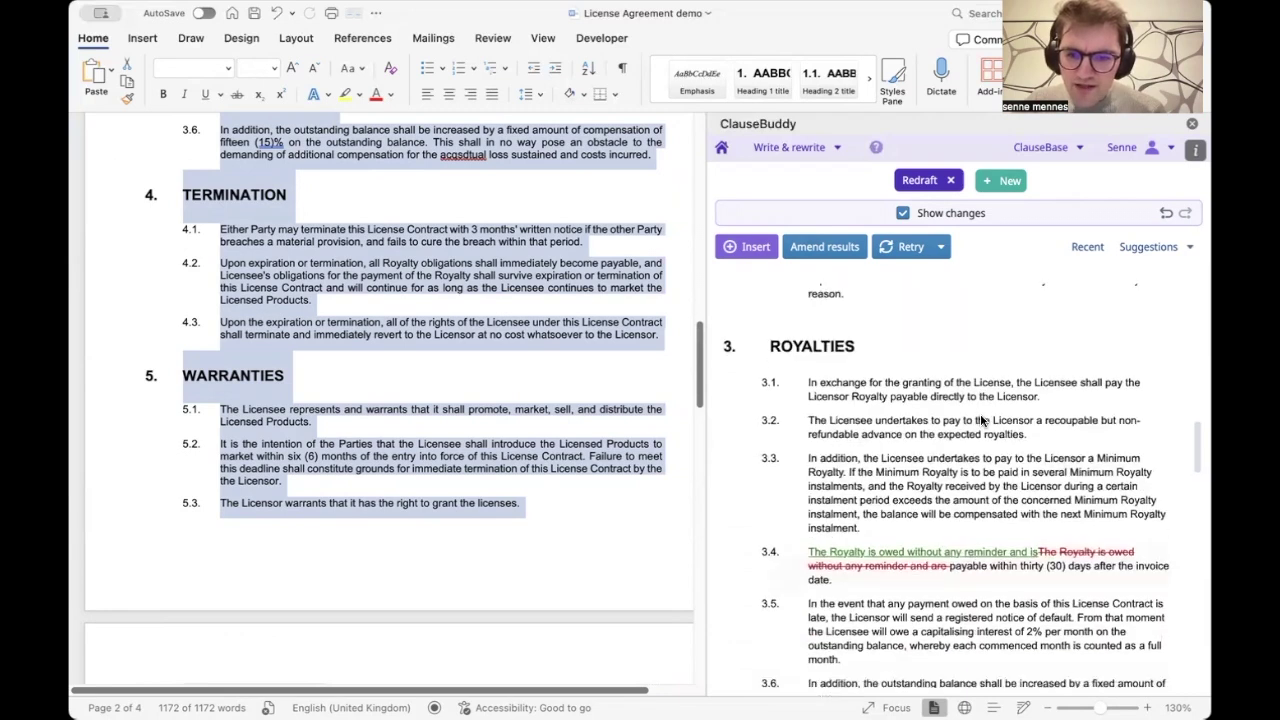
pyautogui.scroll(-2, 980, 420)
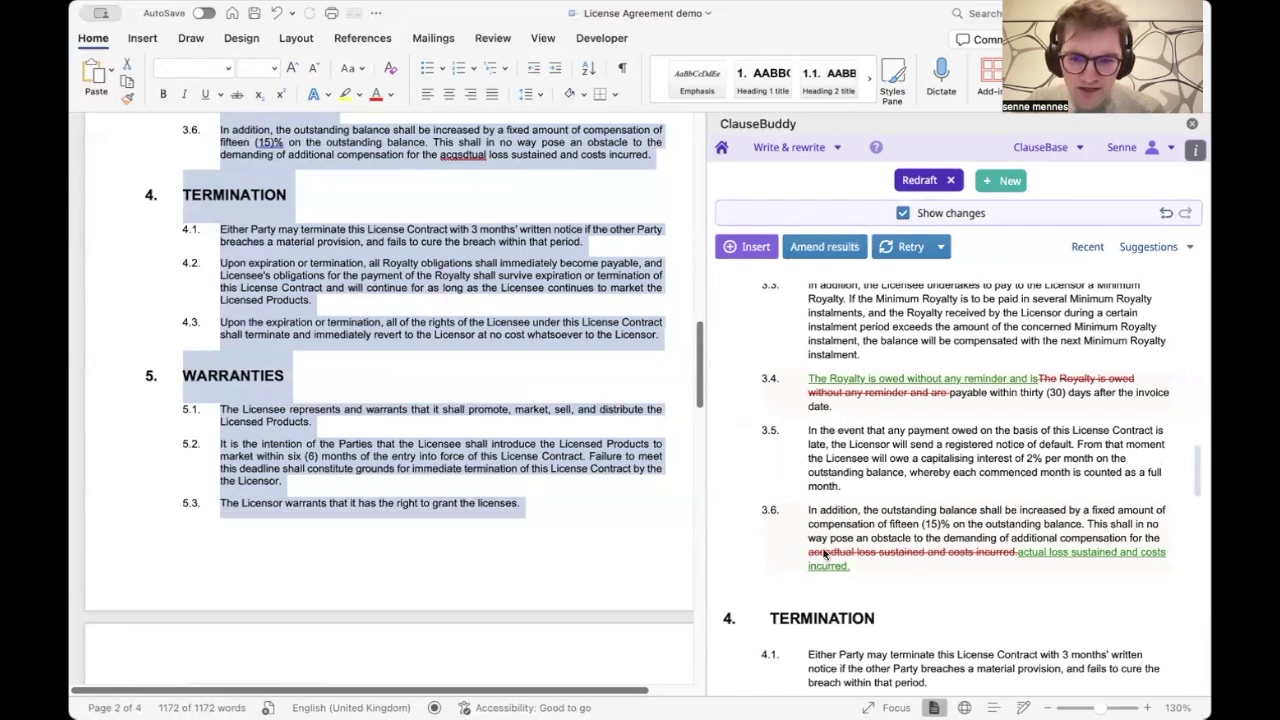
pyautogui.scroll(-7, 835, 545)
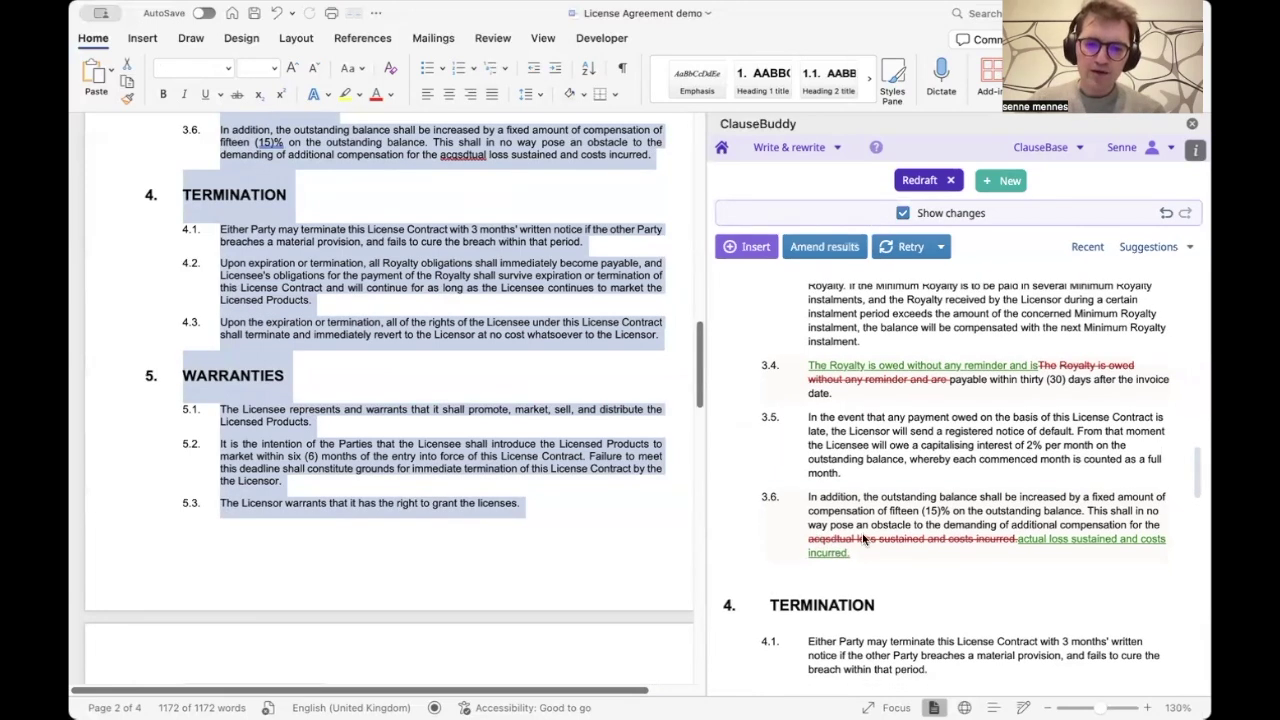
pyautogui.scroll(-10, 839, 523)
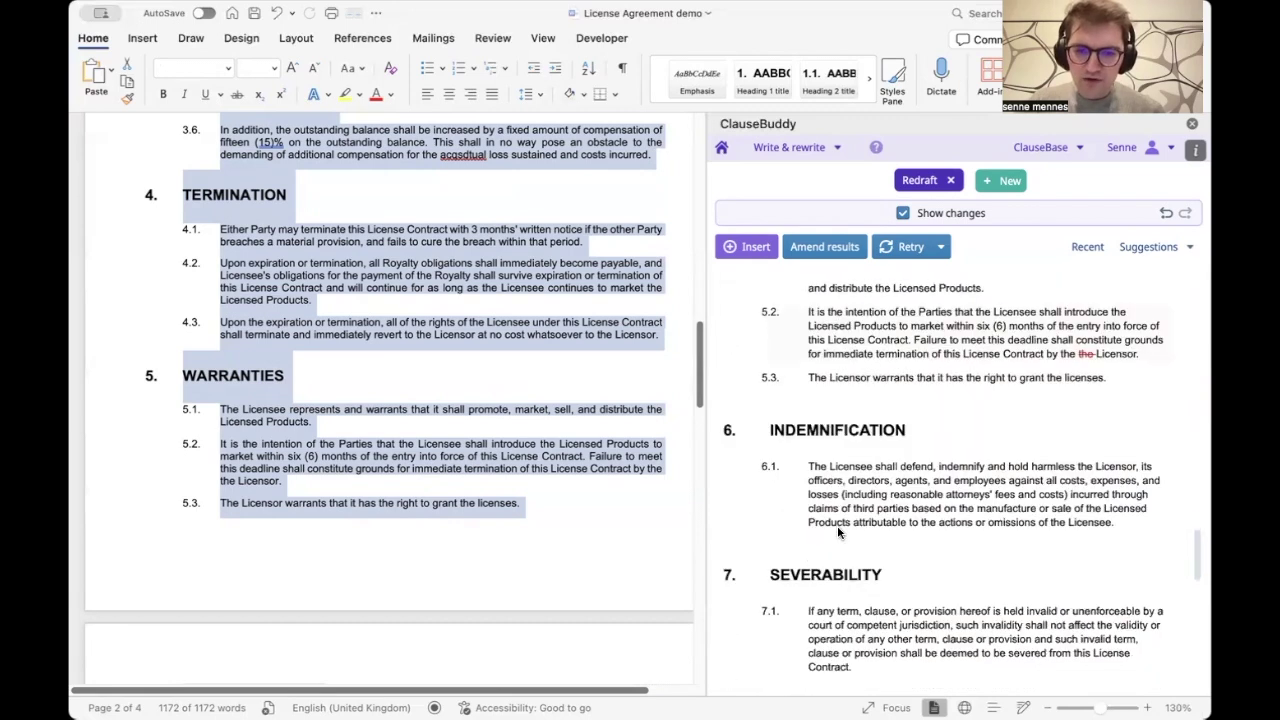
pyautogui.scroll(-2, 900, 520)
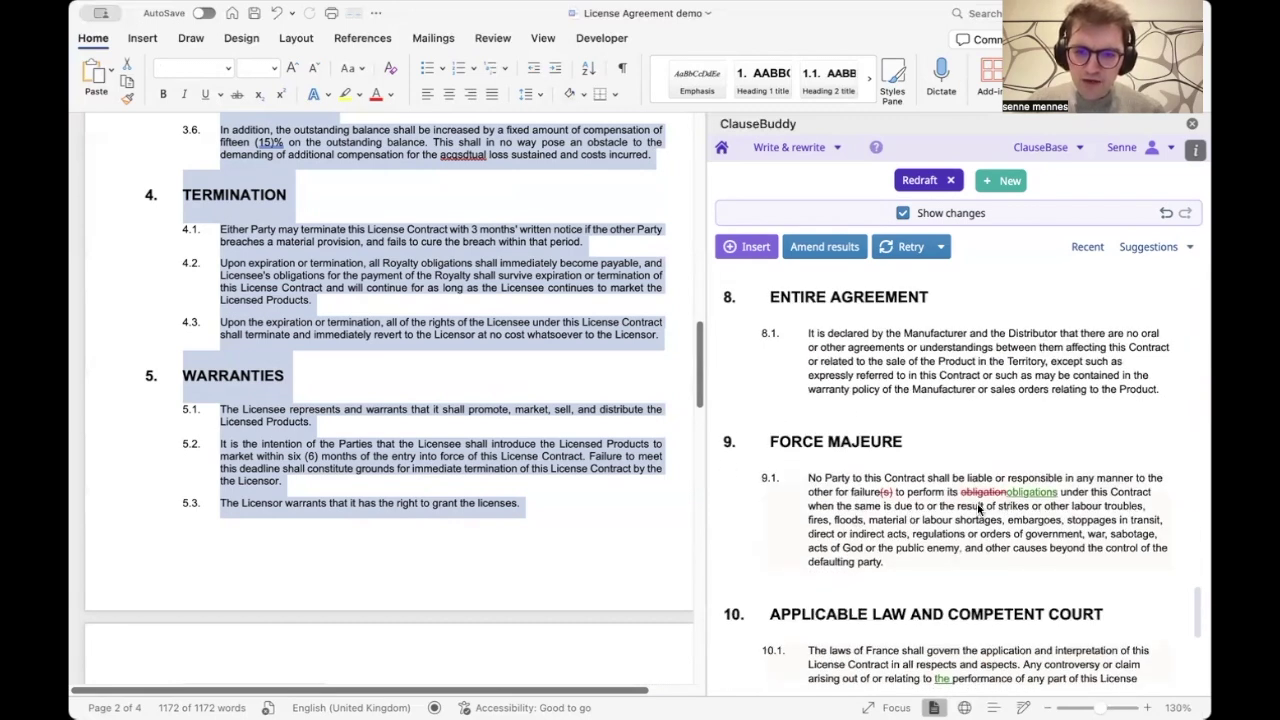
pyautogui.scroll(-3, 990, 500)
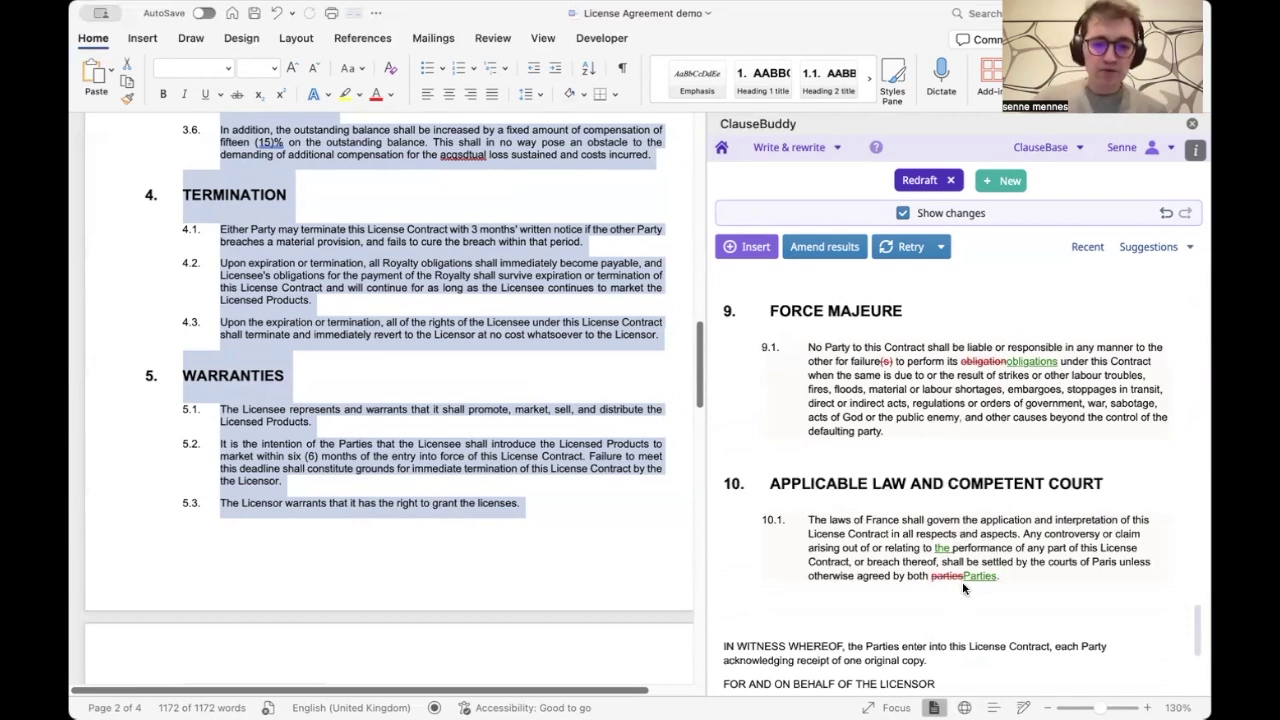
pyautogui.scroll(-5, 955, 585)
pyautogui.scroll(5, 953, 575)
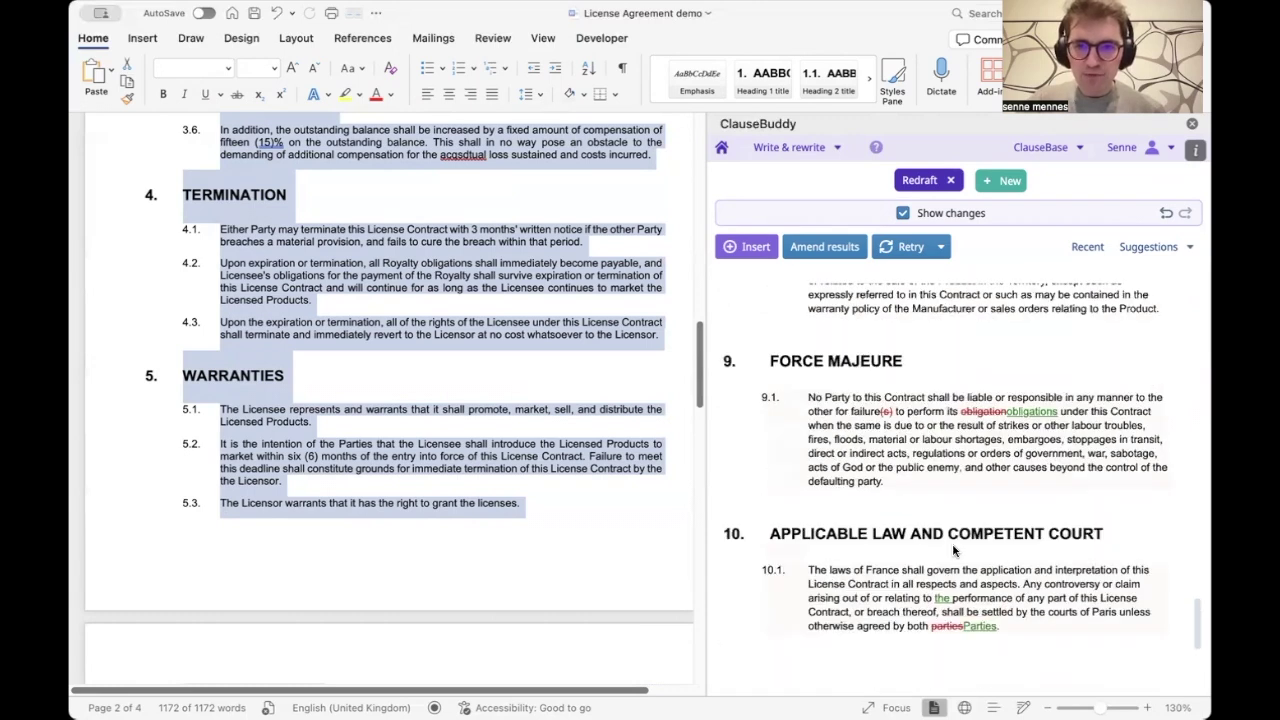
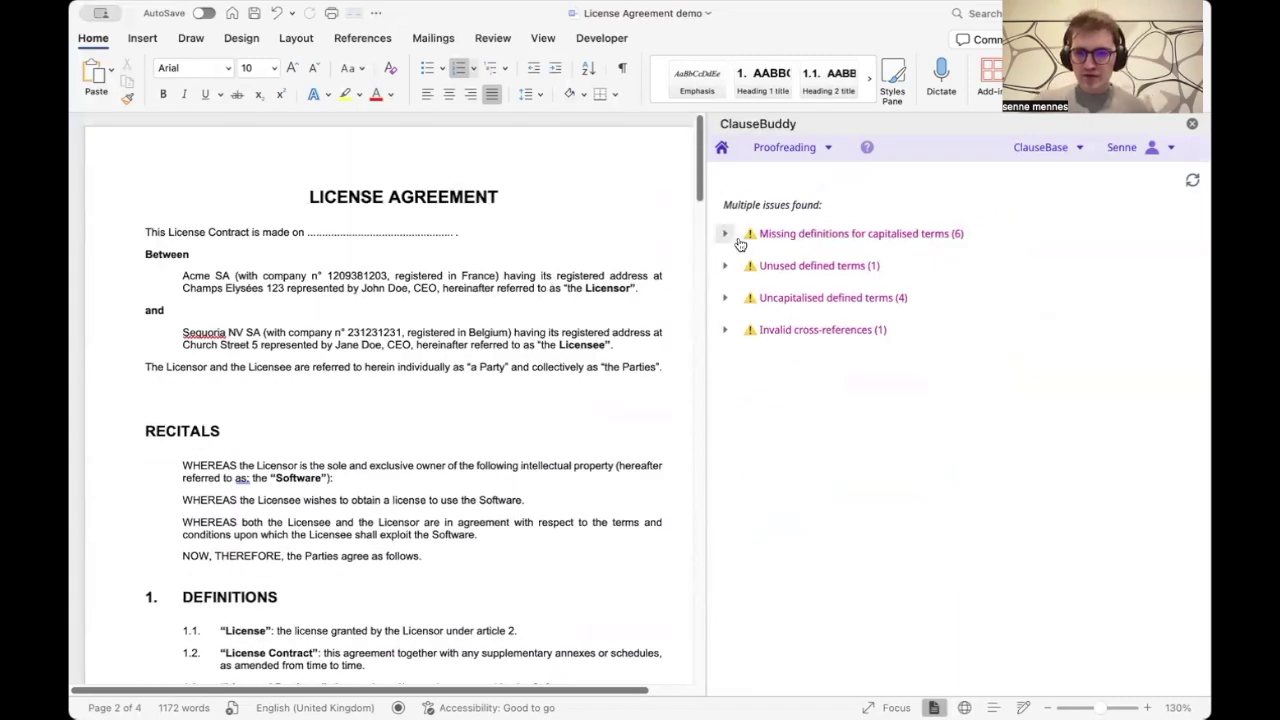
# Inspect the proofreading issues for missing definitions of capitalised terms and locate the clause using "Product" in the document.
pyautogui.click(727, 234)
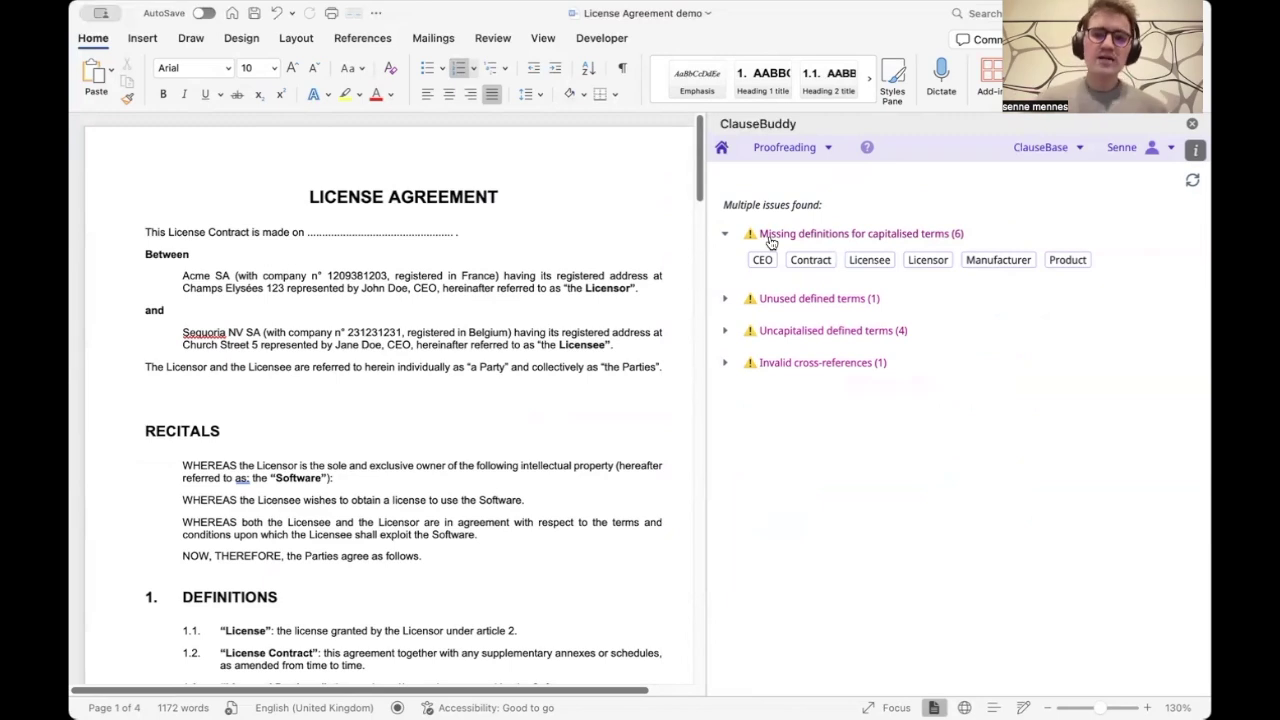
pyautogui.click(1066, 260)
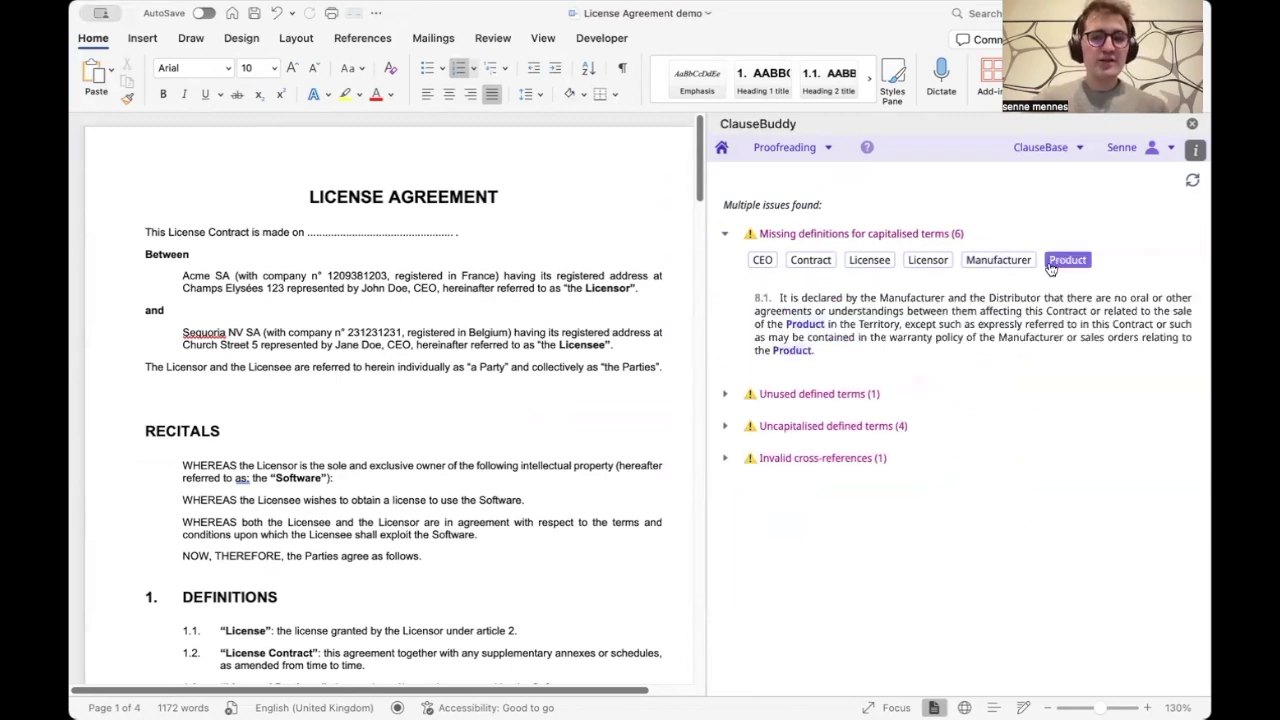
pyautogui.click(762, 350)
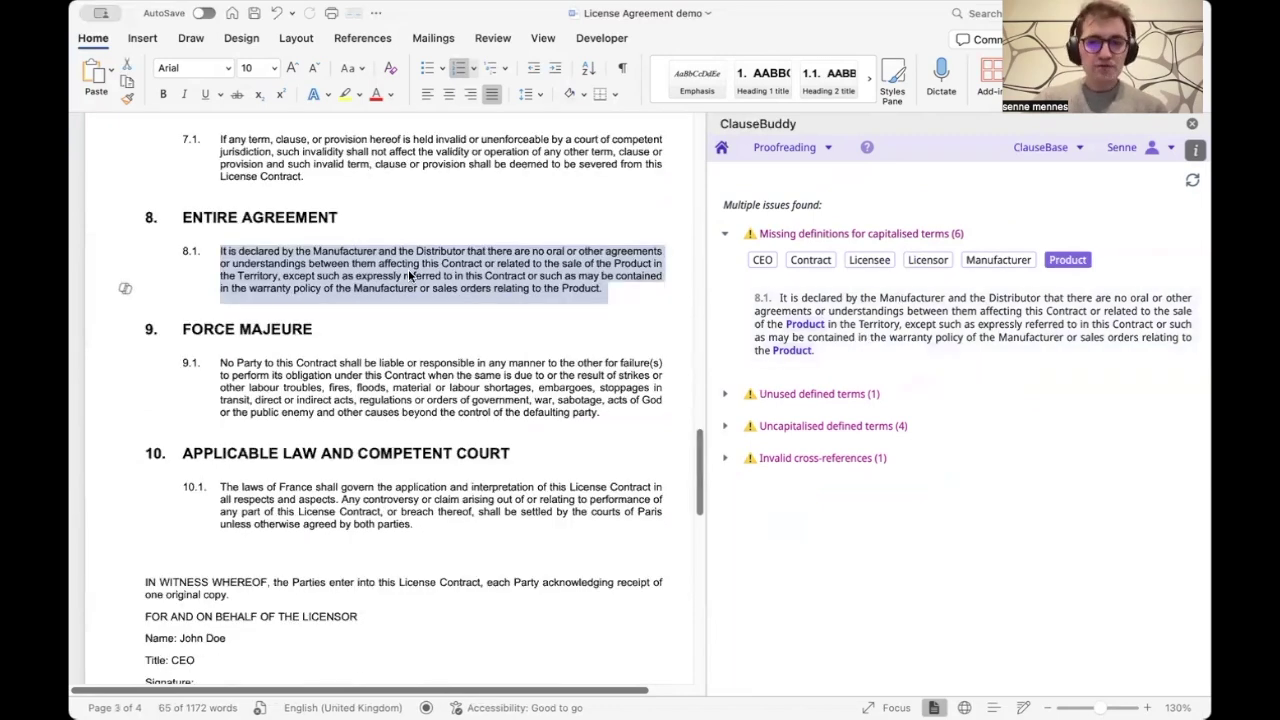
pyautogui.click(727, 236)
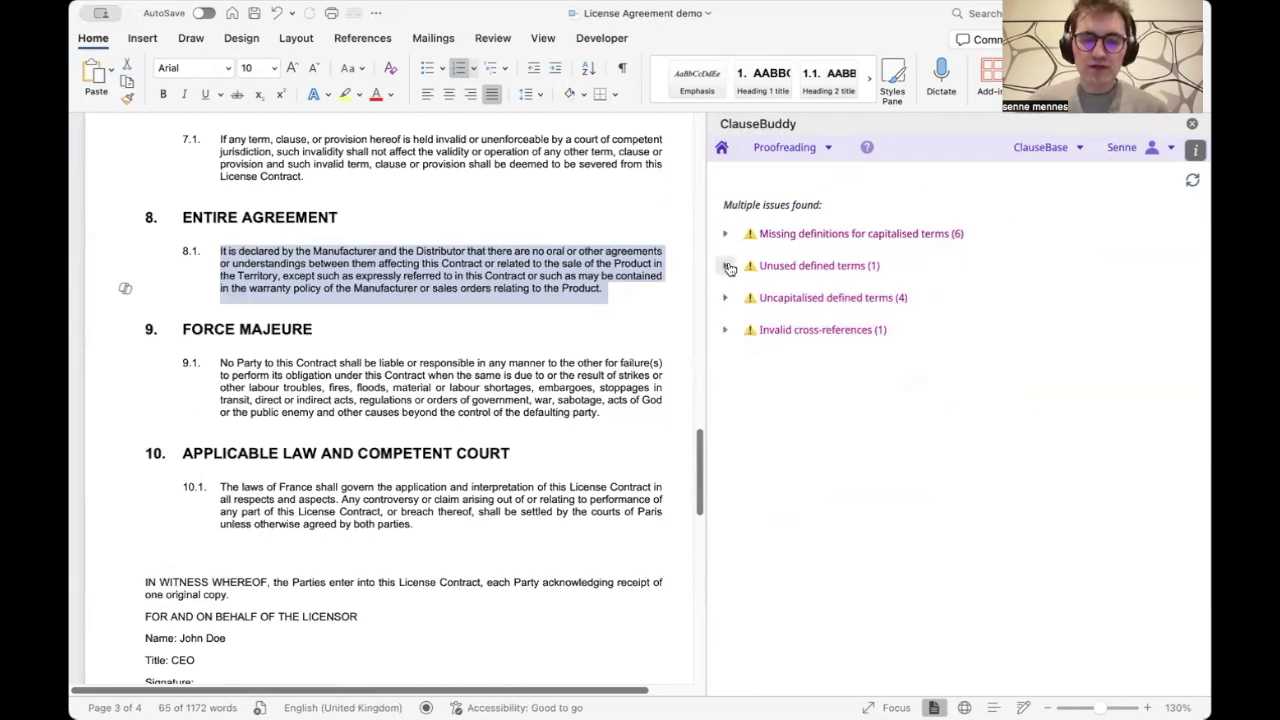
pyautogui.click(726, 234)
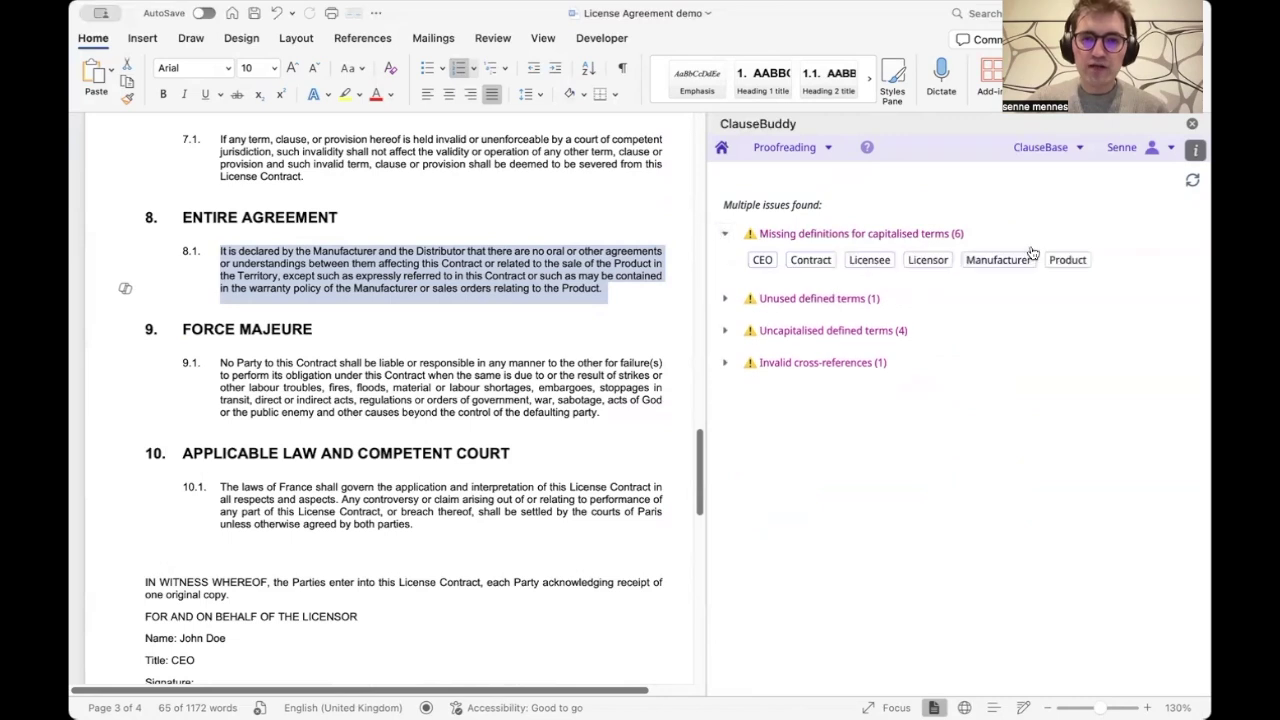
pyautogui.click(726, 234)
# Locate the unused defined term "Source Code" in the document, and list the uncapitalised defined terms and invalid cross-references.
pyautogui.click(725, 266)
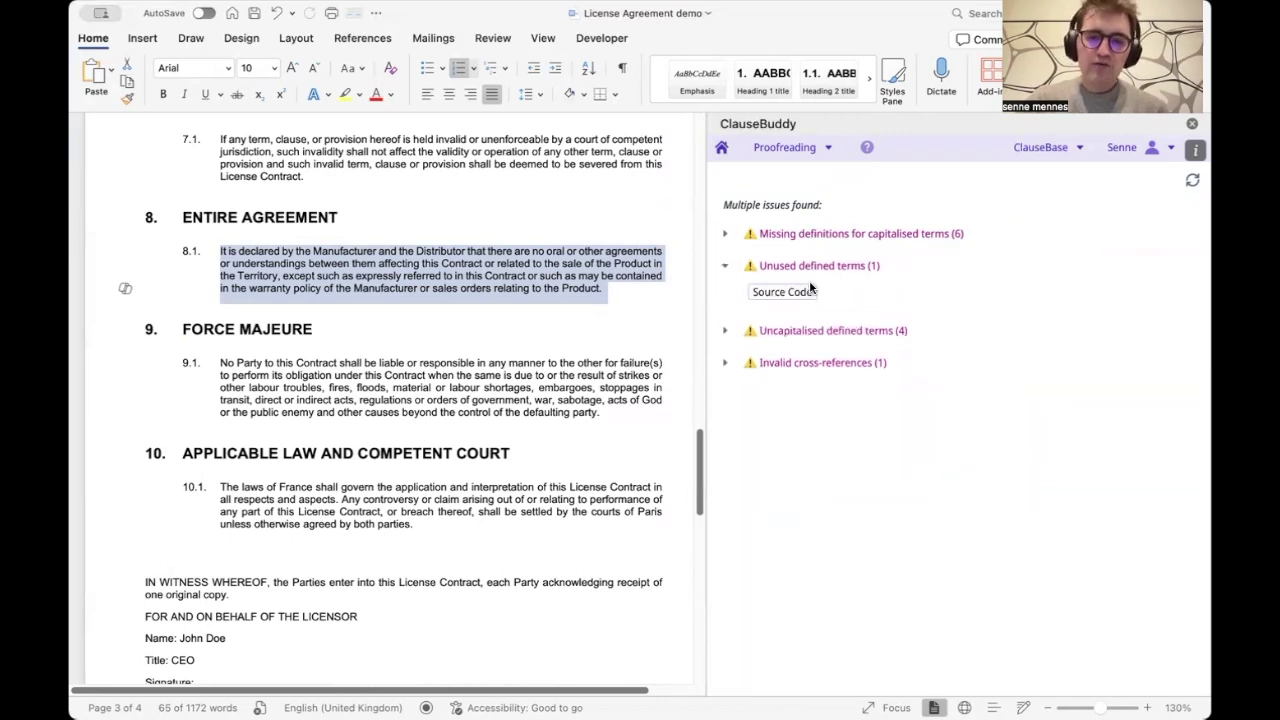
pyautogui.click(784, 291)
pyautogui.click(878, 344)
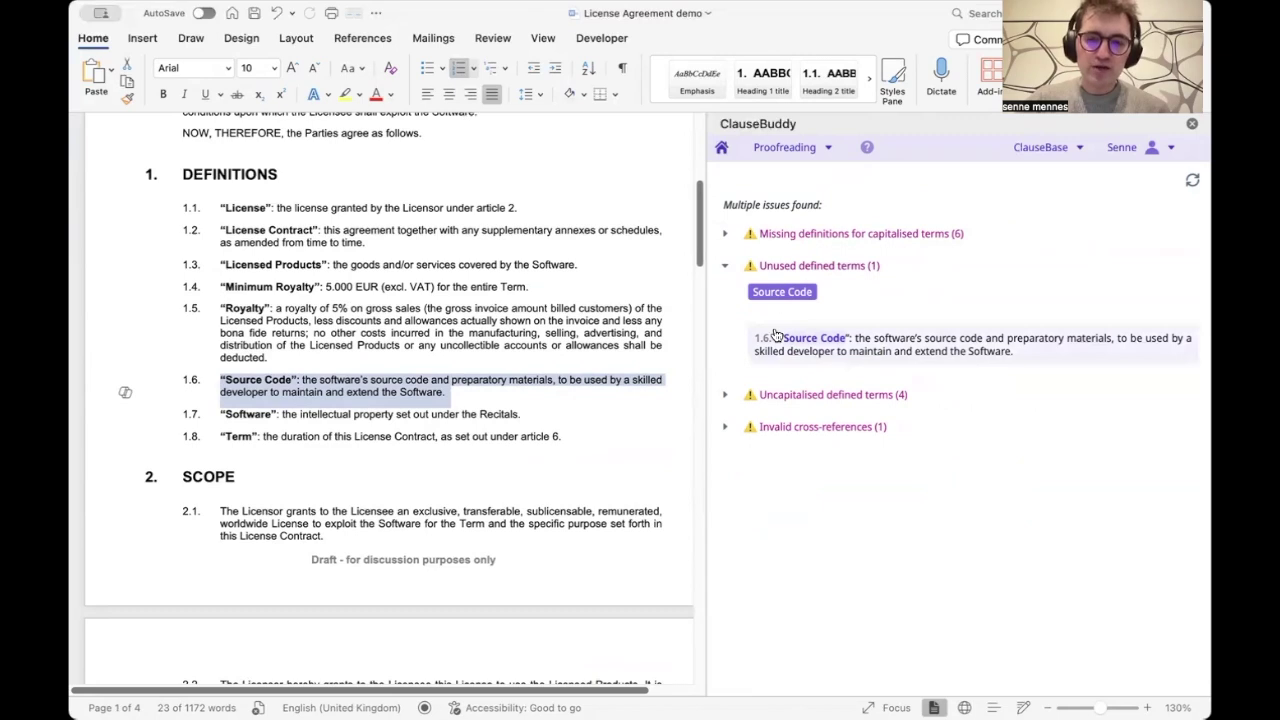
pyautogui.click(723, 395)
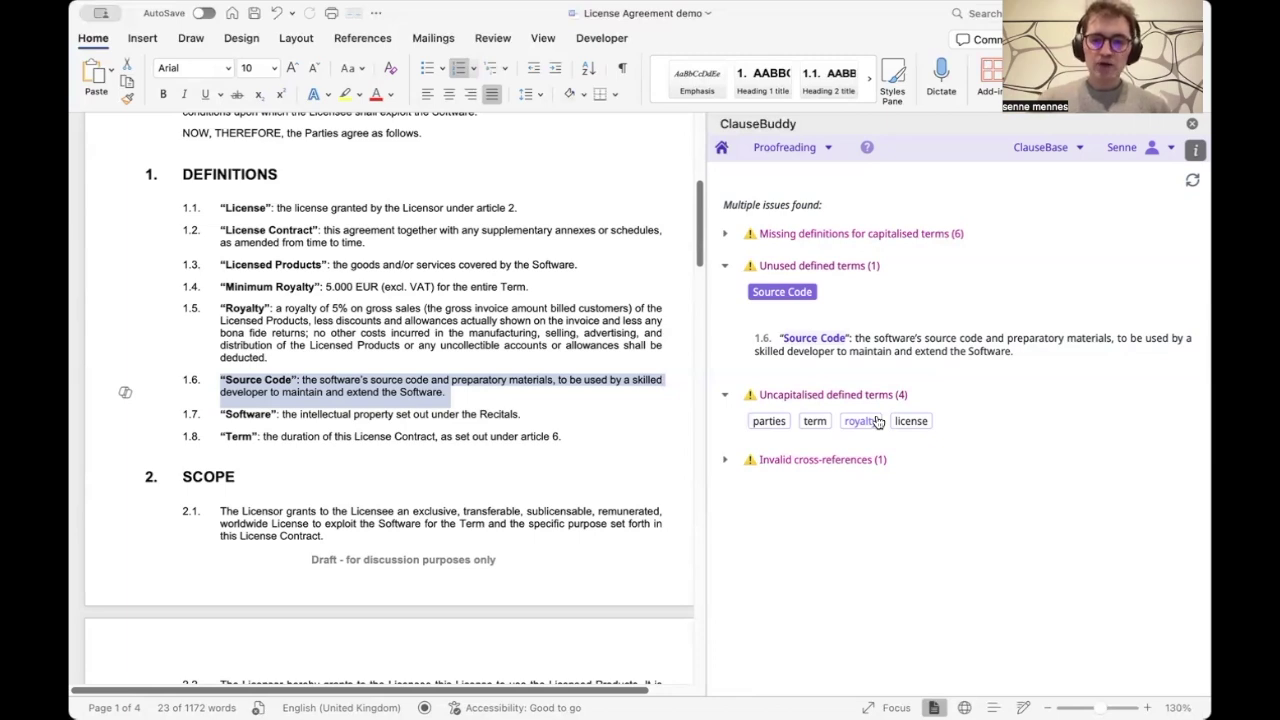
pyautogui.click(725, 459)
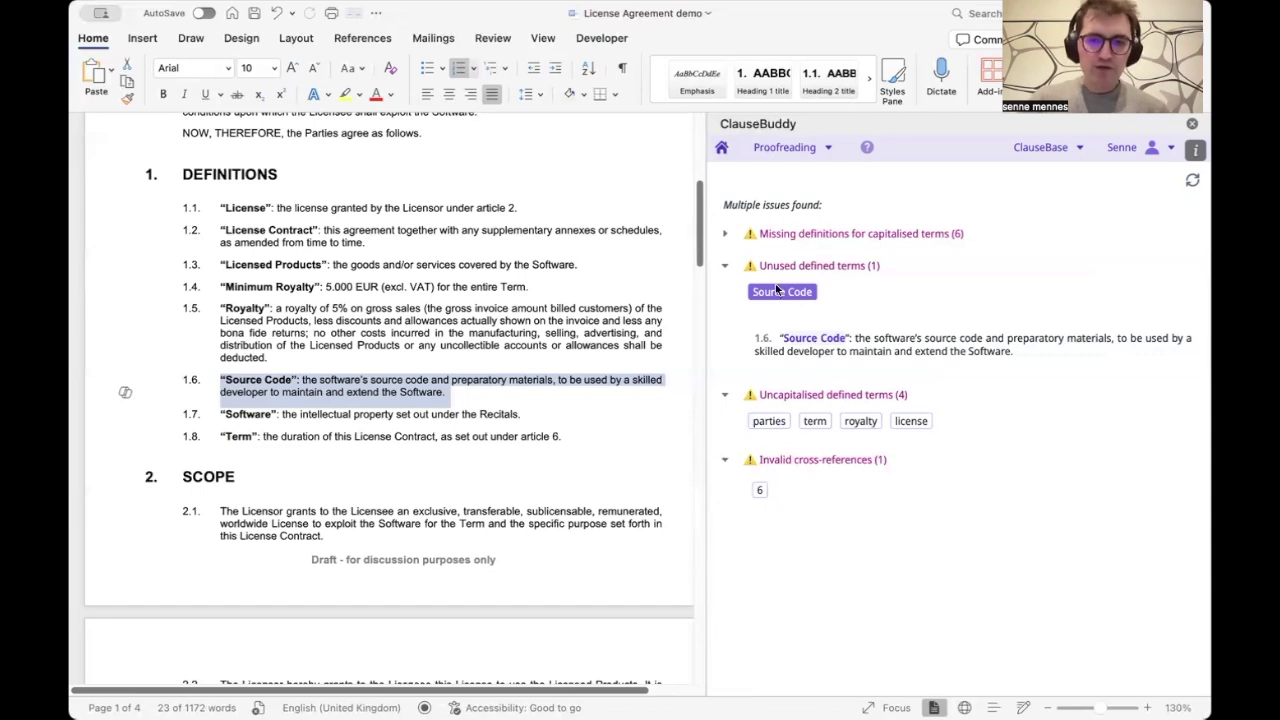
# Leave proofreading and review the document against the License agreement review set, with all of its rules included.
pyautogui.click(721, 150)
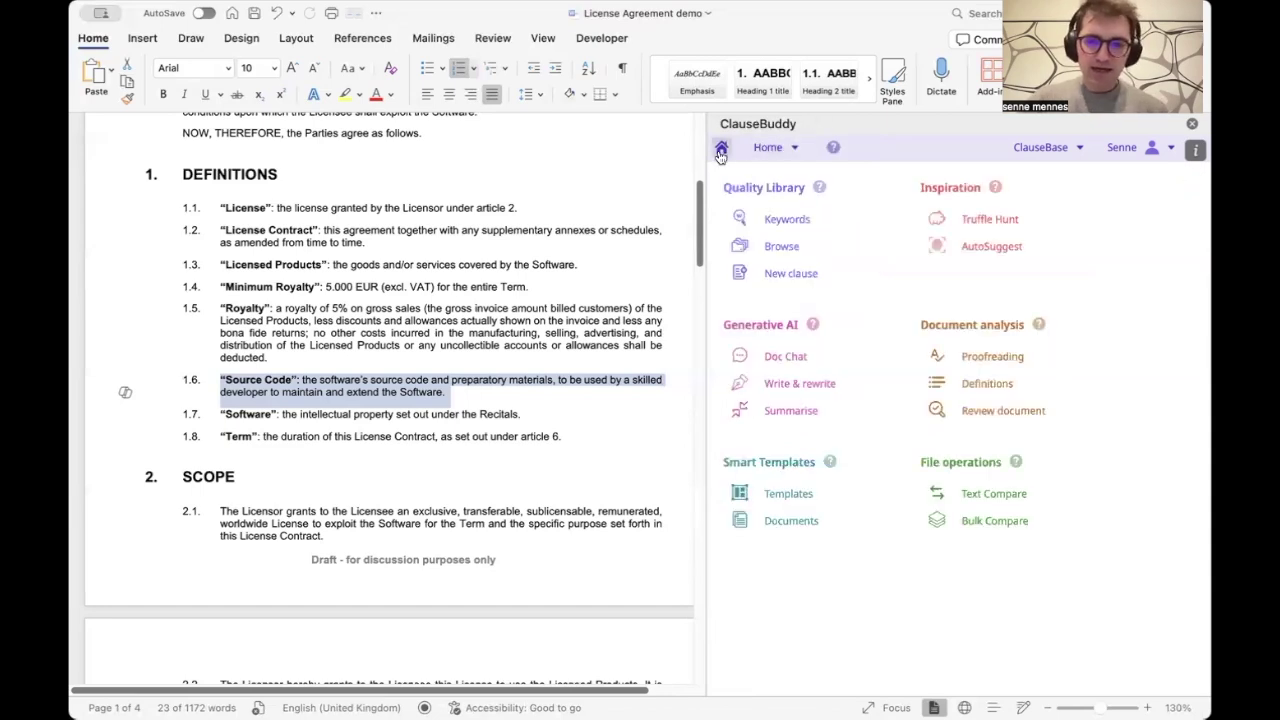
pyautogui.click(542, 400)
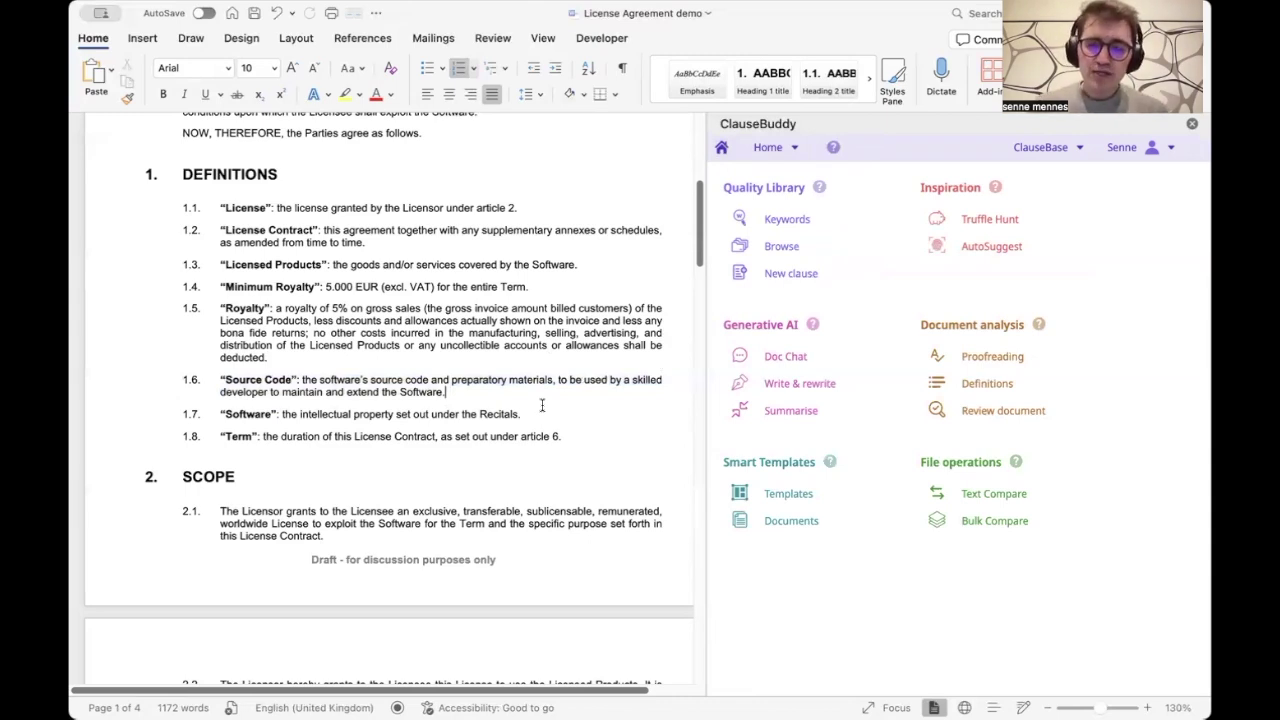
pyautogui.click(1000, 411)
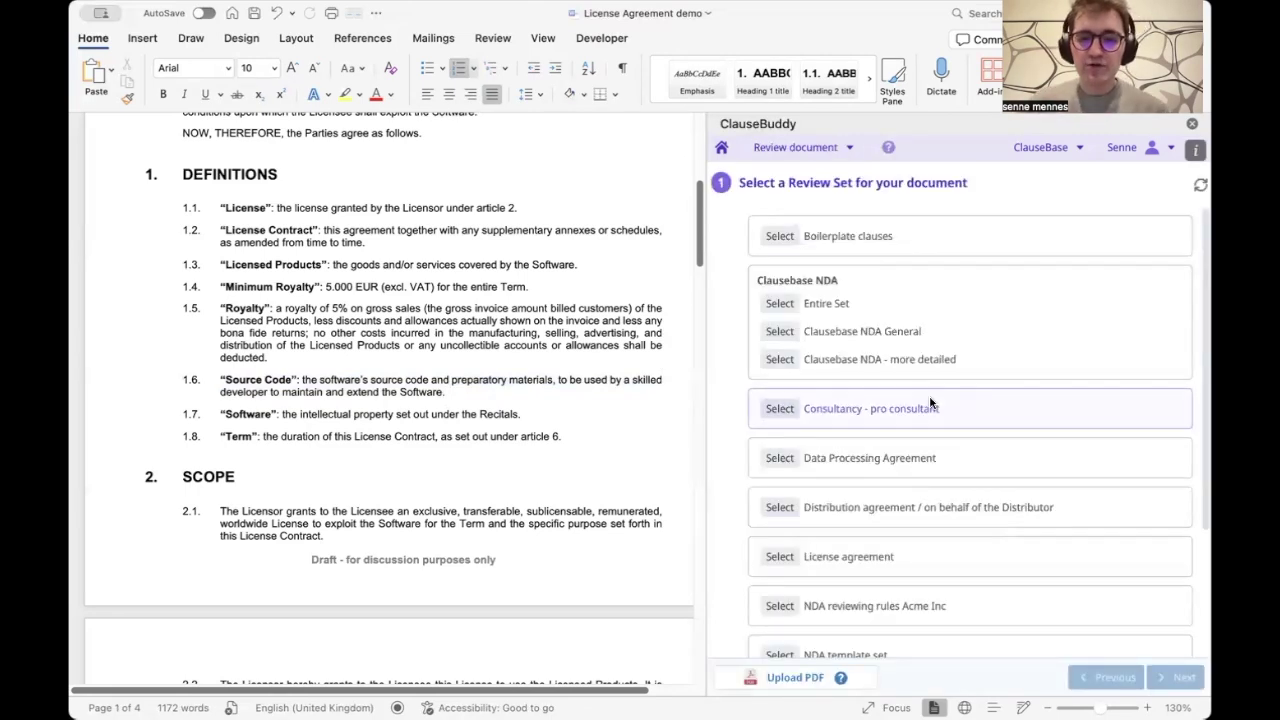
pyautogui.scroll(-2, 772, 410)
pyautogui.click(780, 485)
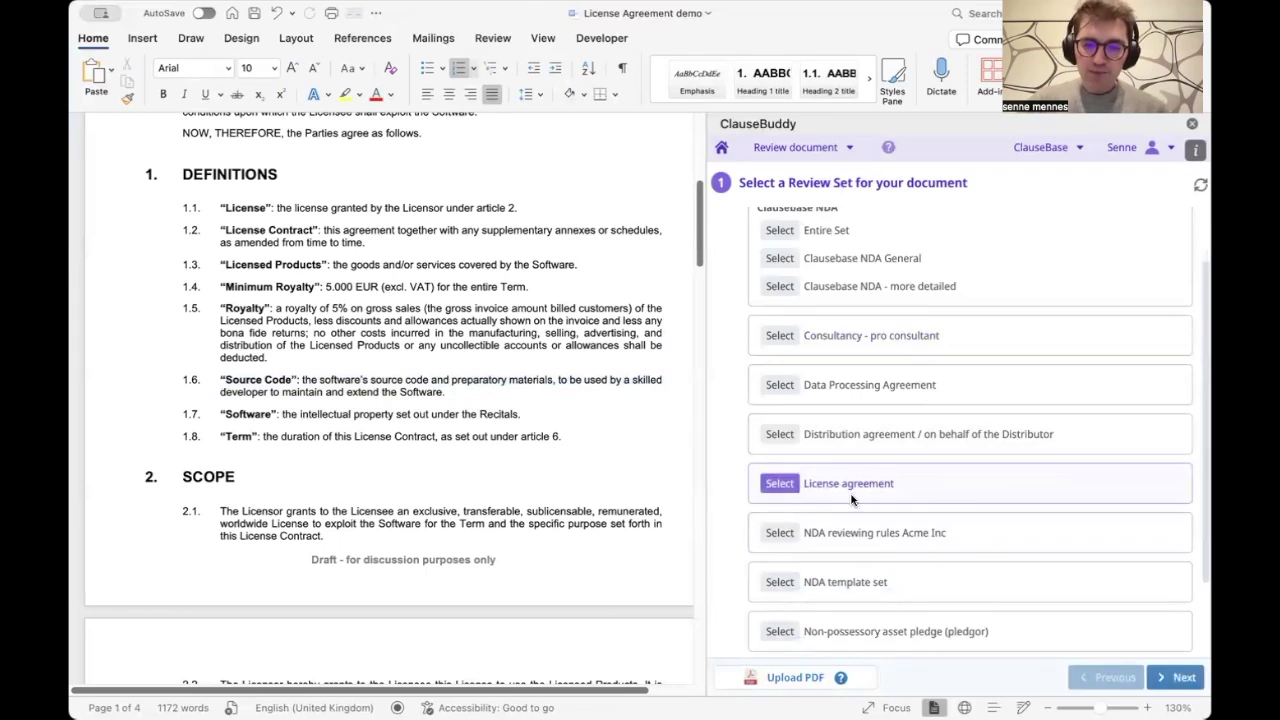
pyautogui.click(1166, 679)
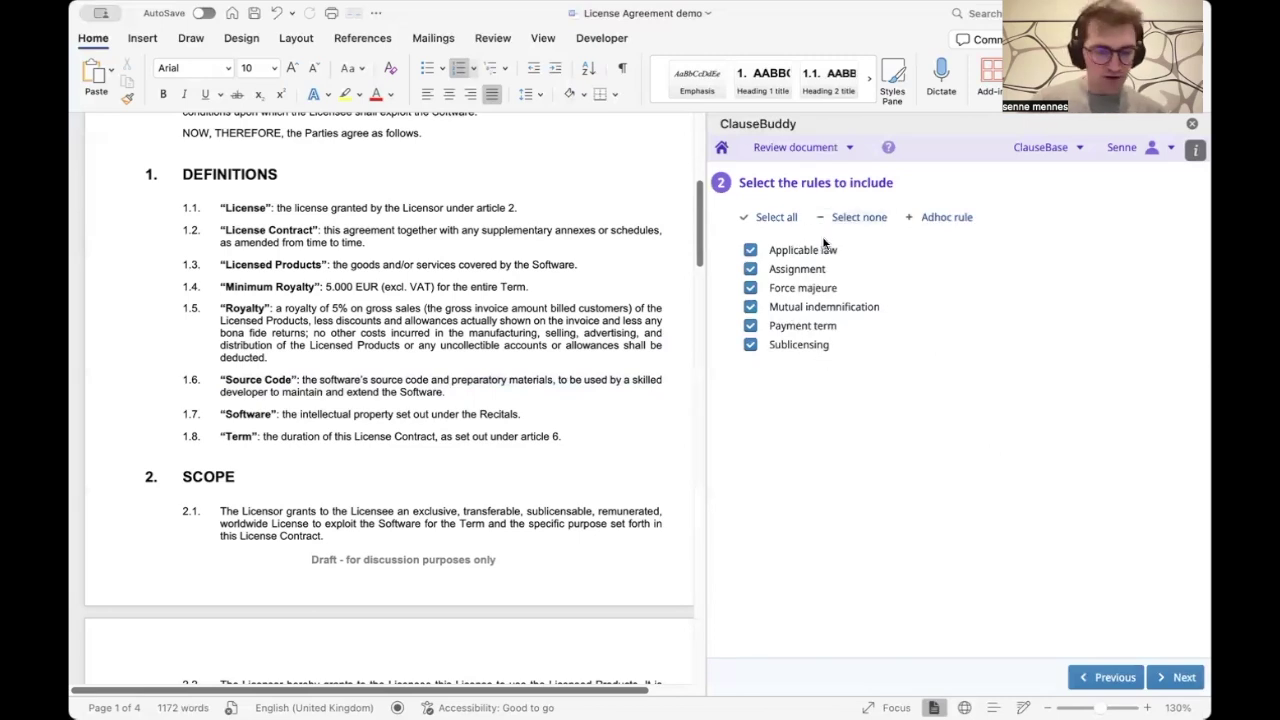
pyautogui.click(1180, 677)
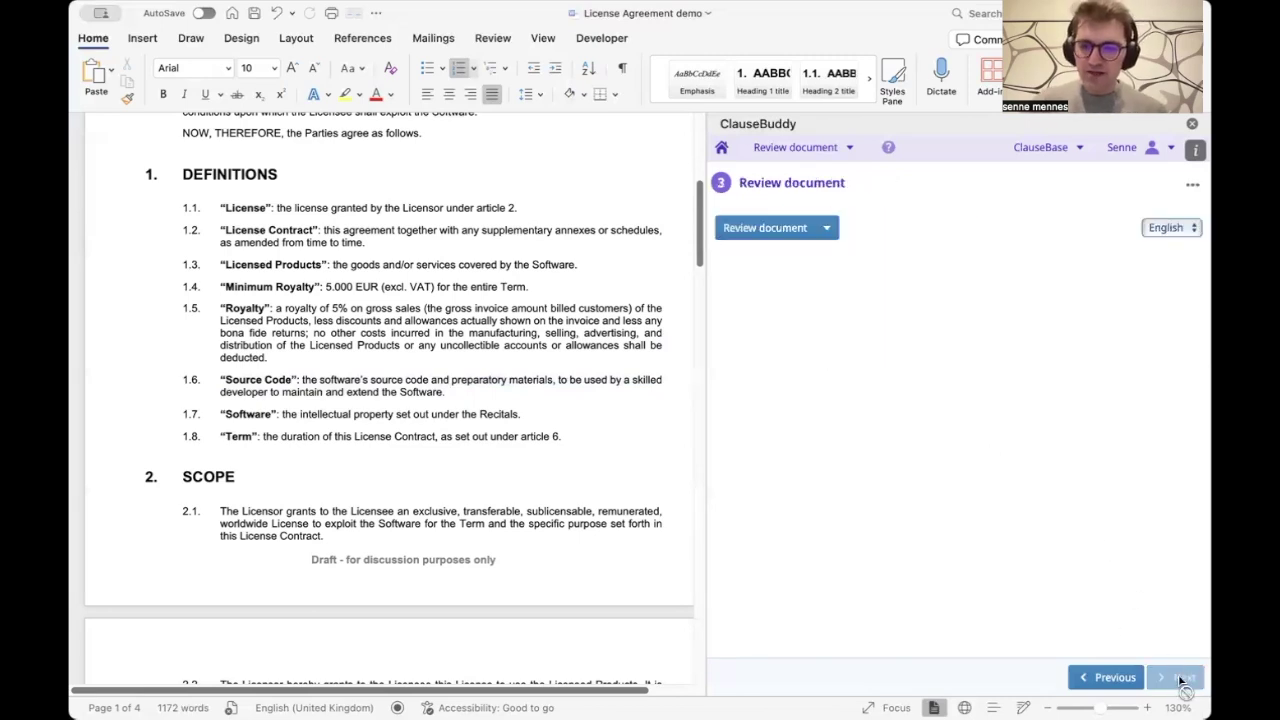
pyautogui.click(739, 237)
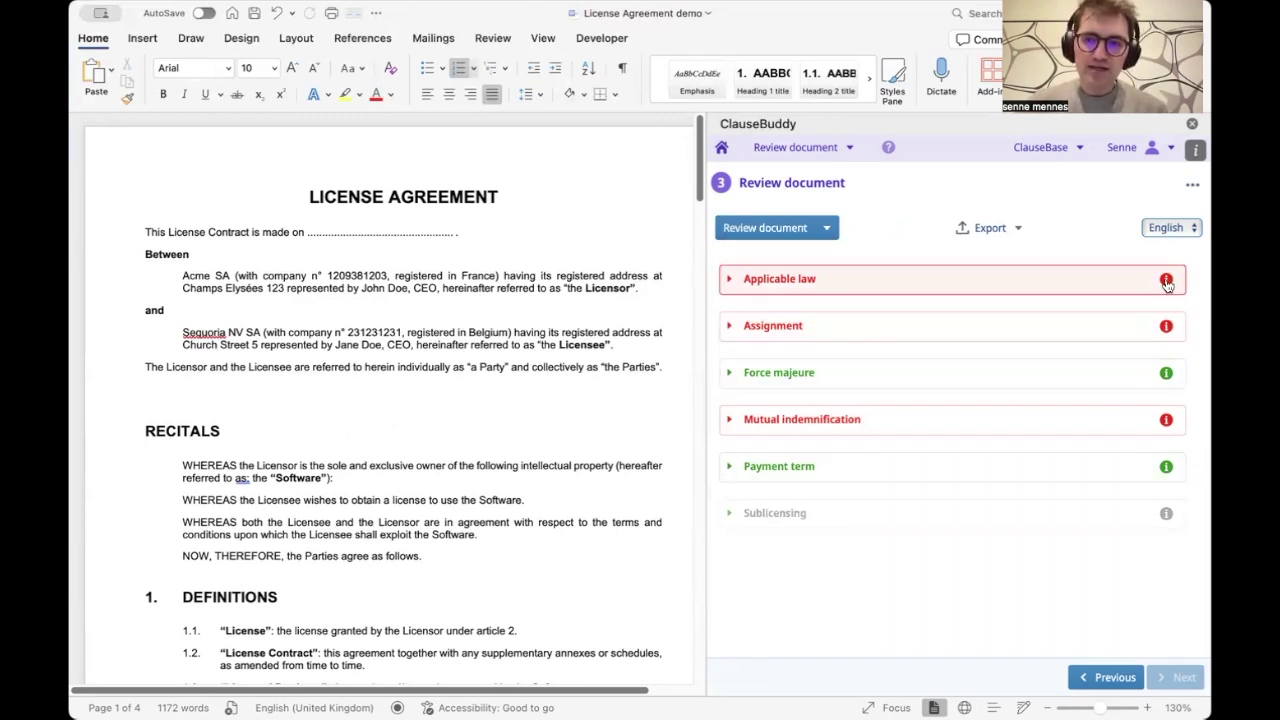
# Inspect the Applicable law rule and its finding, locate clause 10.1 in the document, and check the suggested replacement clause.
pyautogui.moveTo(1166, 280)
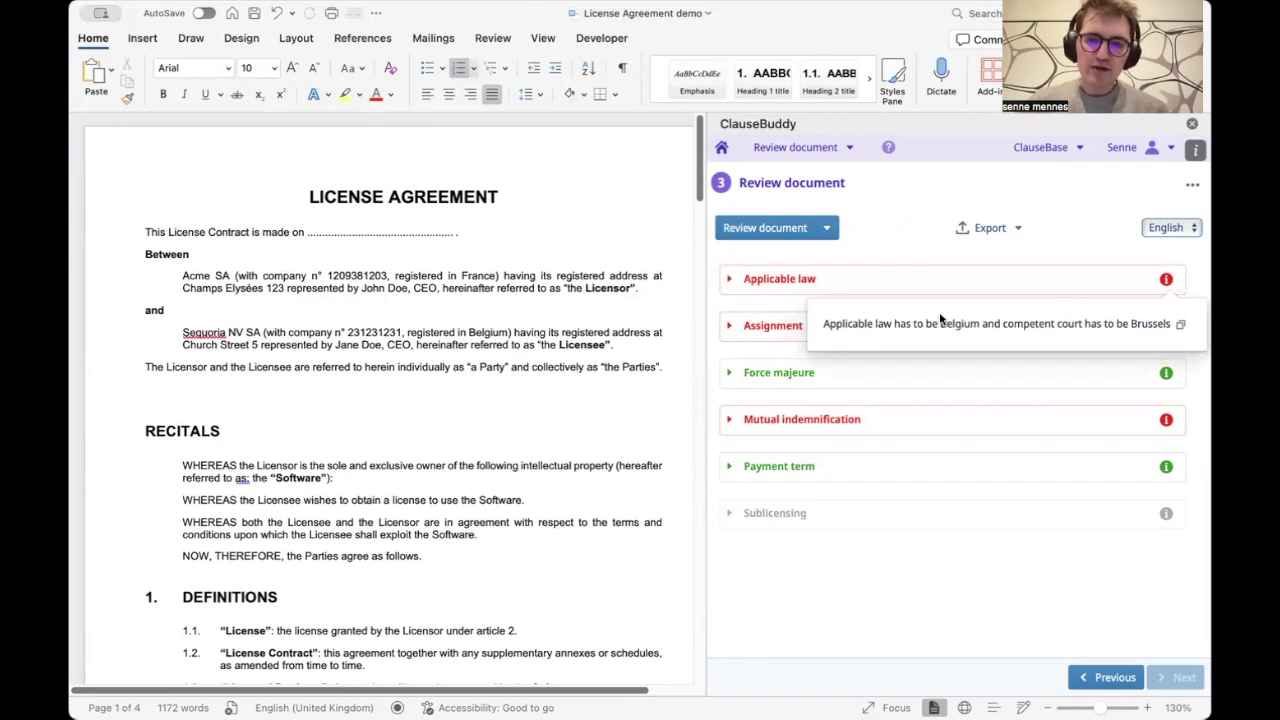
pyautogui.click(750, 283)
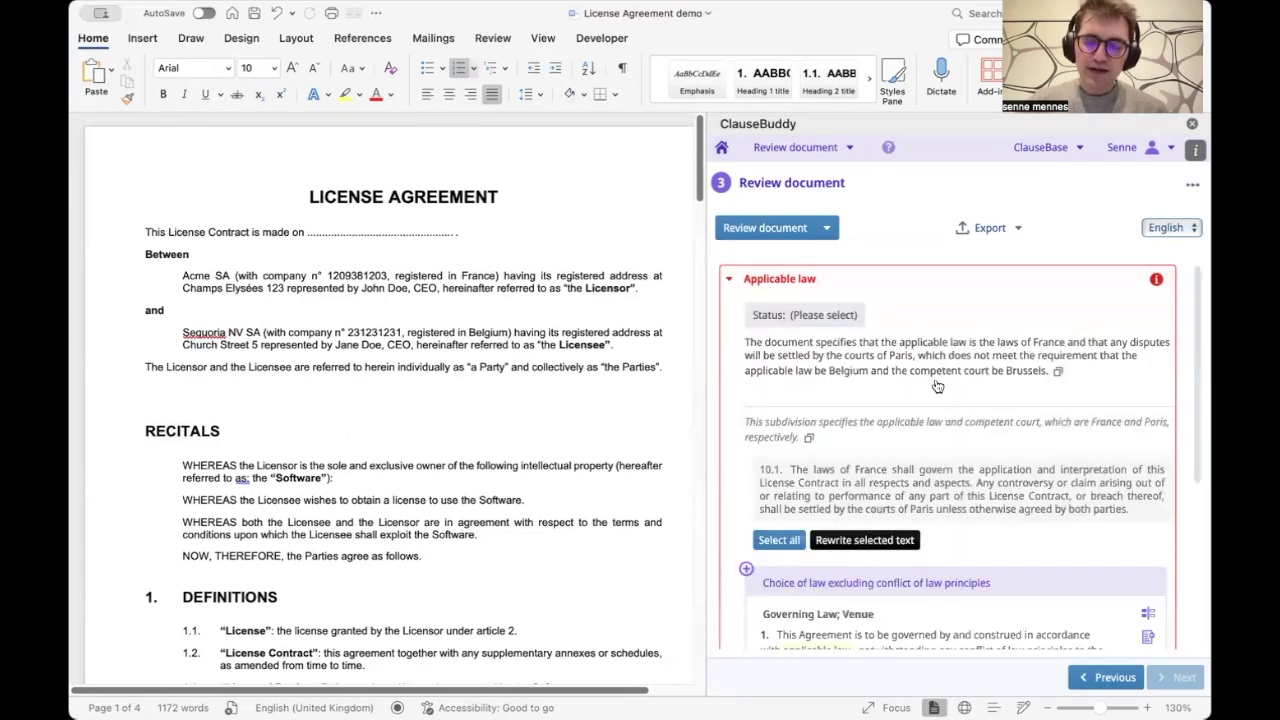
pyautogui.scroll(-1, 938, 388)
pyautogui.scroll(1, 1064, 368)
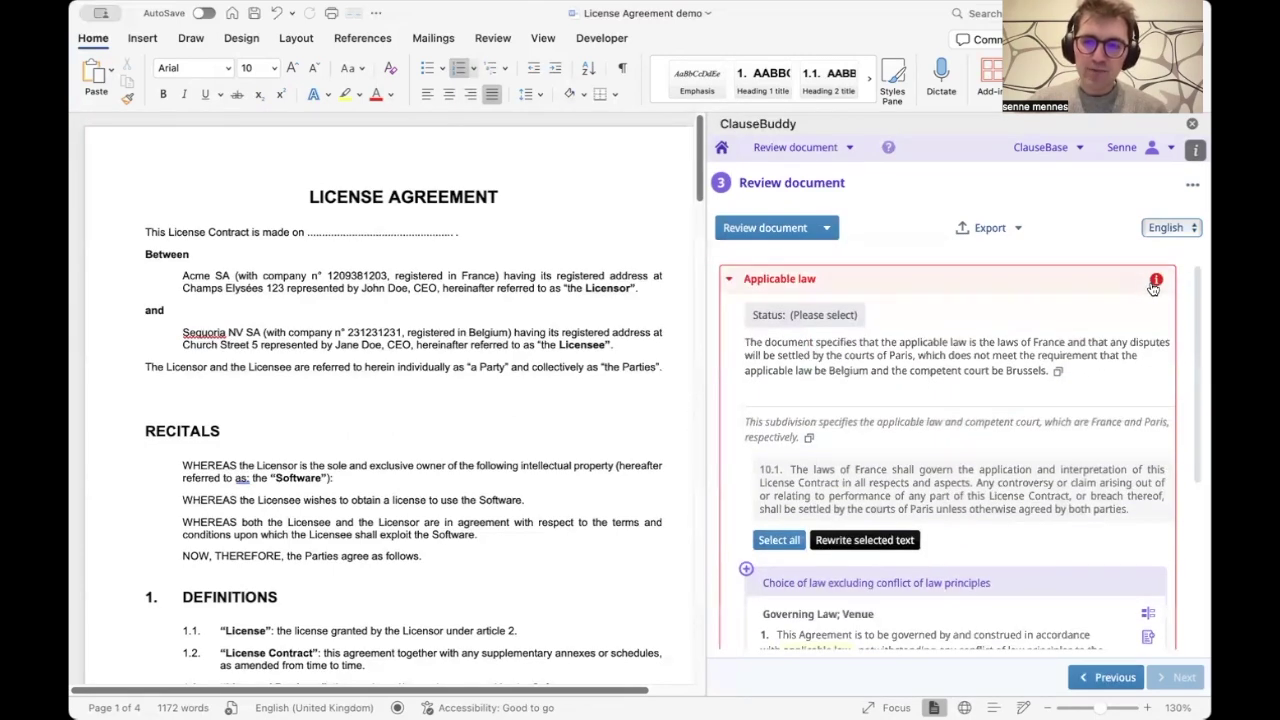
pyautogui.moveTo(1152, 281)
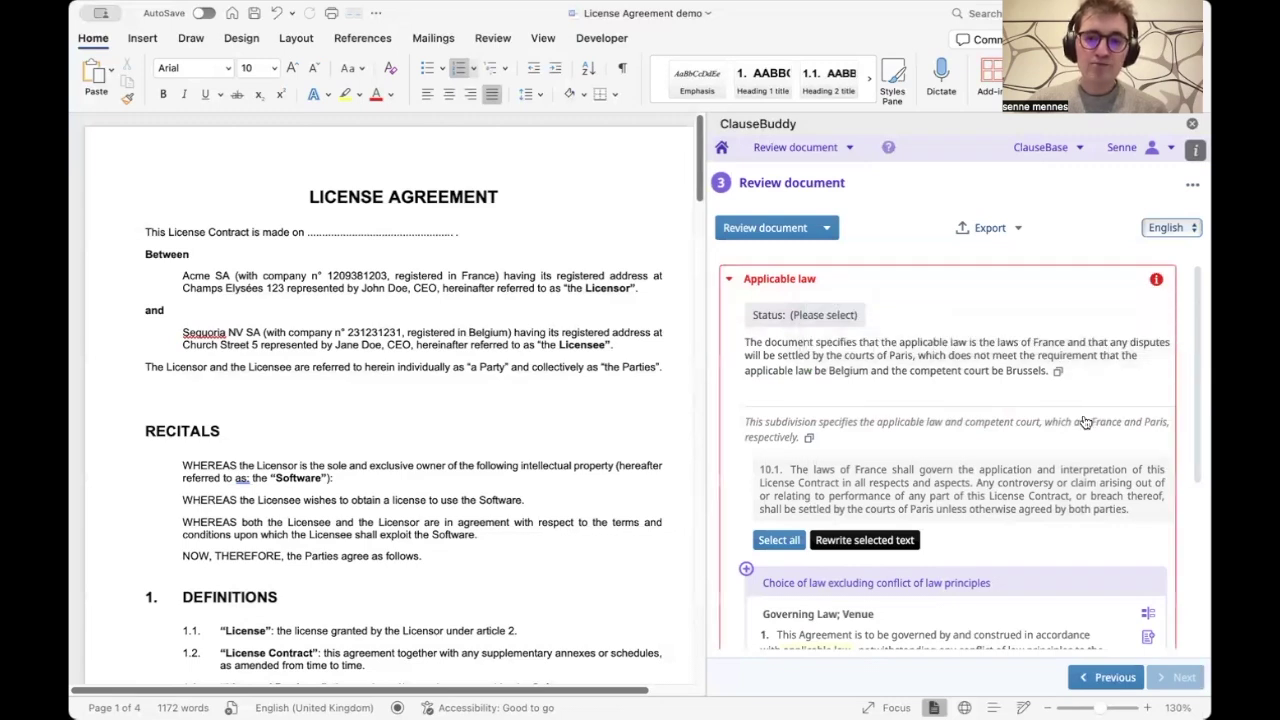
pyautogui.click(829, 482)
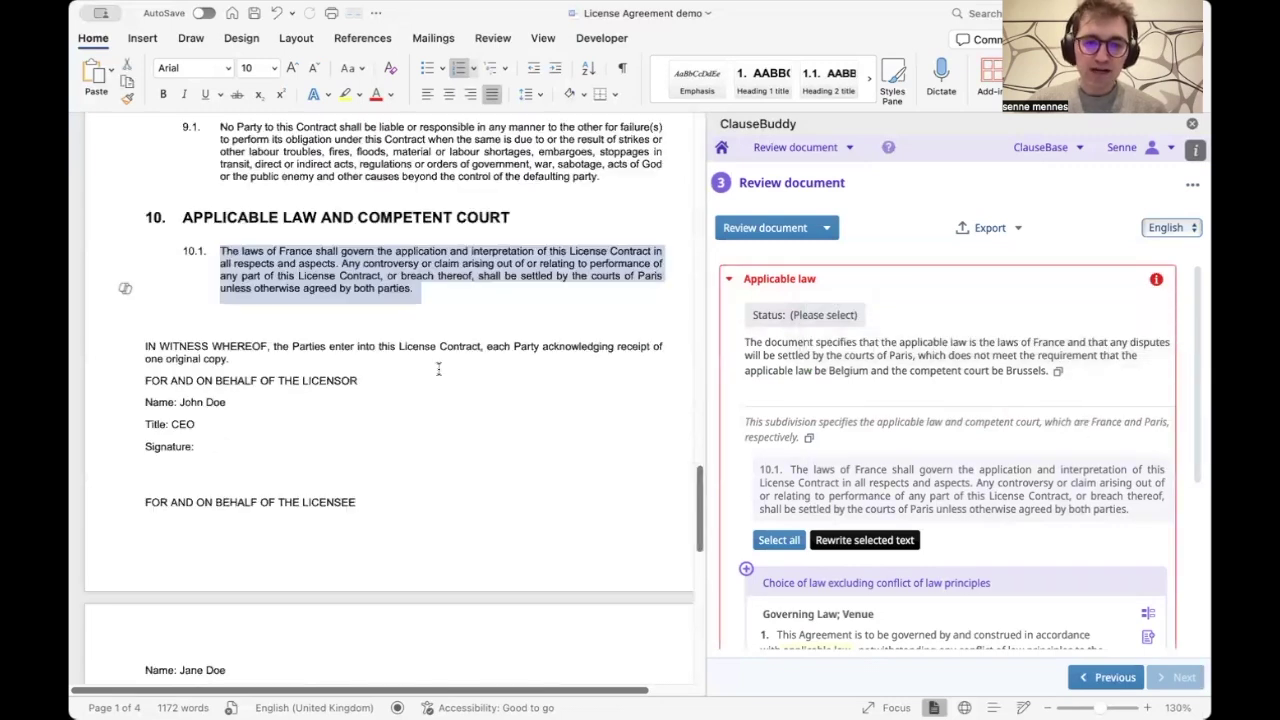
pyautogui.click(364, 264)
pyautogui.scroll(-2, 900, 505)
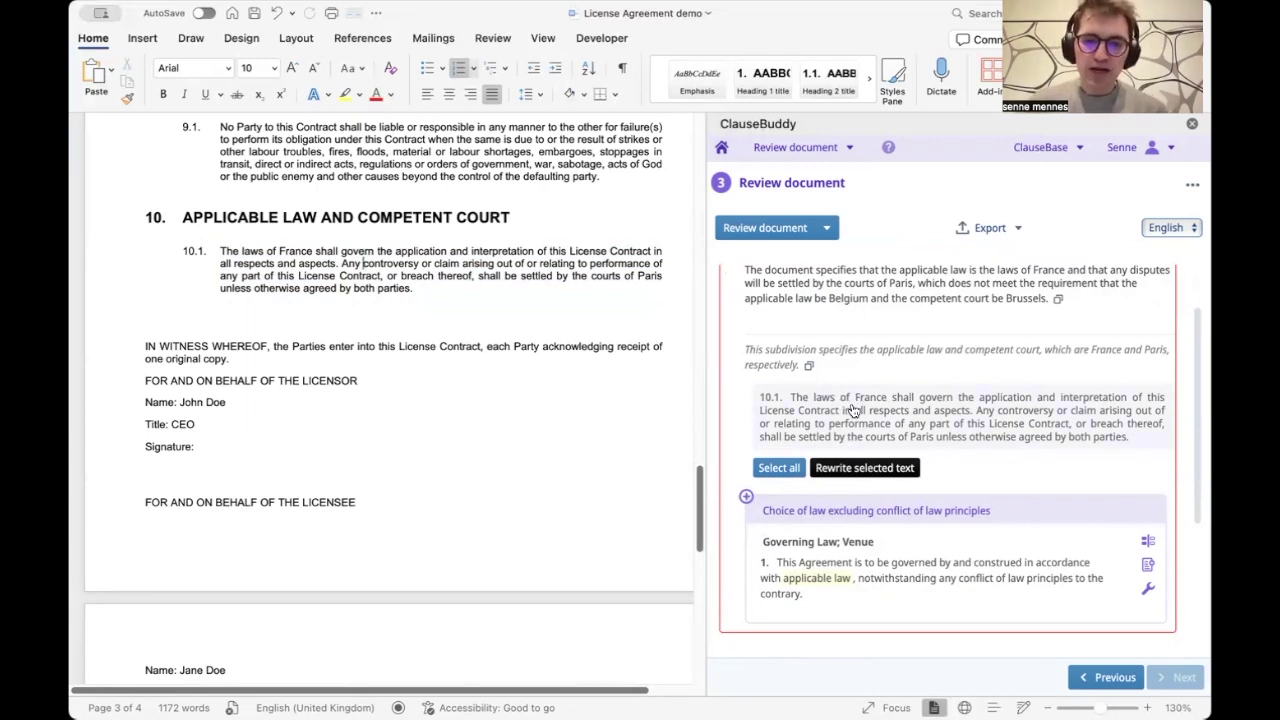
pyautogui.scroll(2, 853, 410)
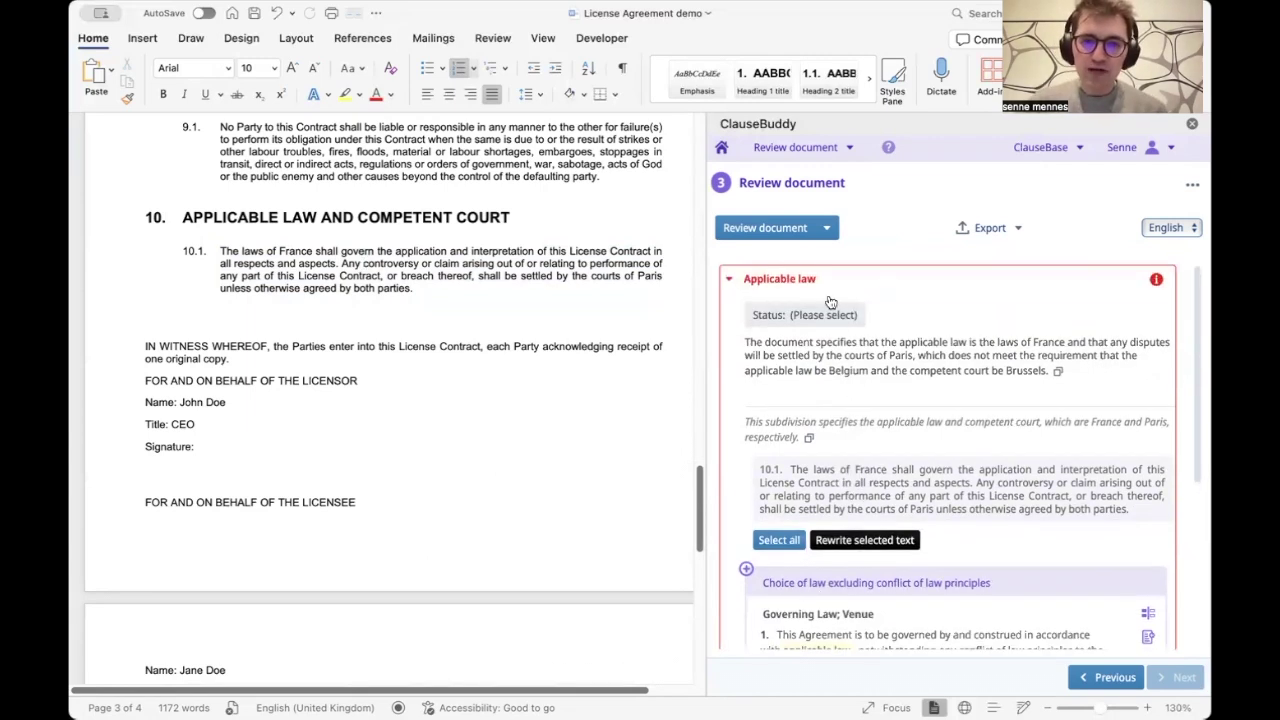
# Leave the review and prepare the active license agreement as a new template by anonymising it and inserting placeholders with AI.
pyautogui.click(721, 150)
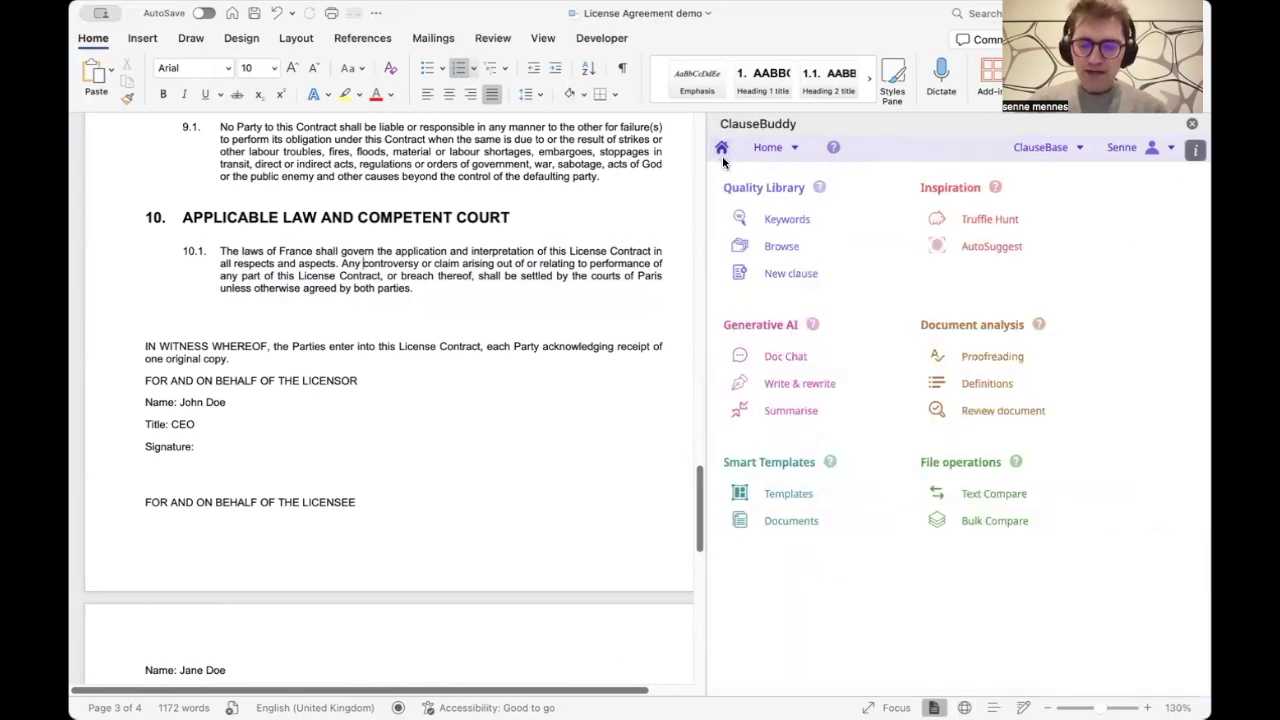
pyautogui.moveTo(701, 488); pyautogui.dragTo(693, 140)
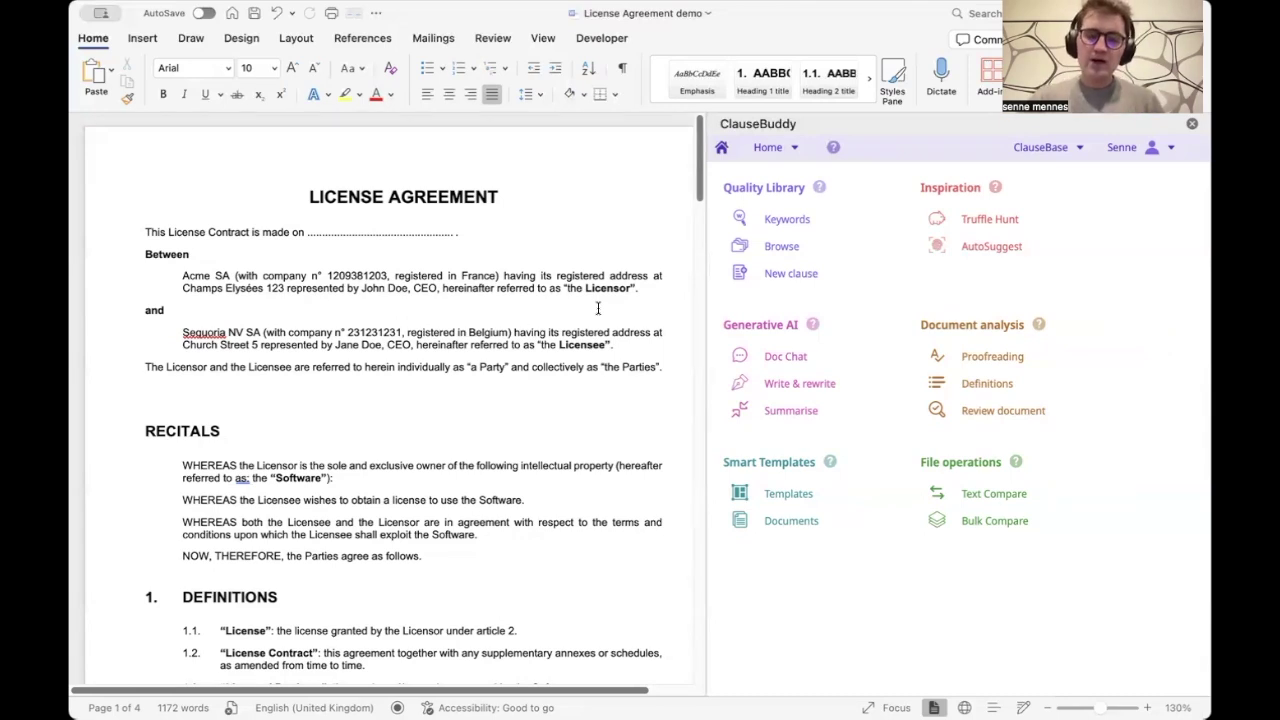
pyautogui.click(788, 495)
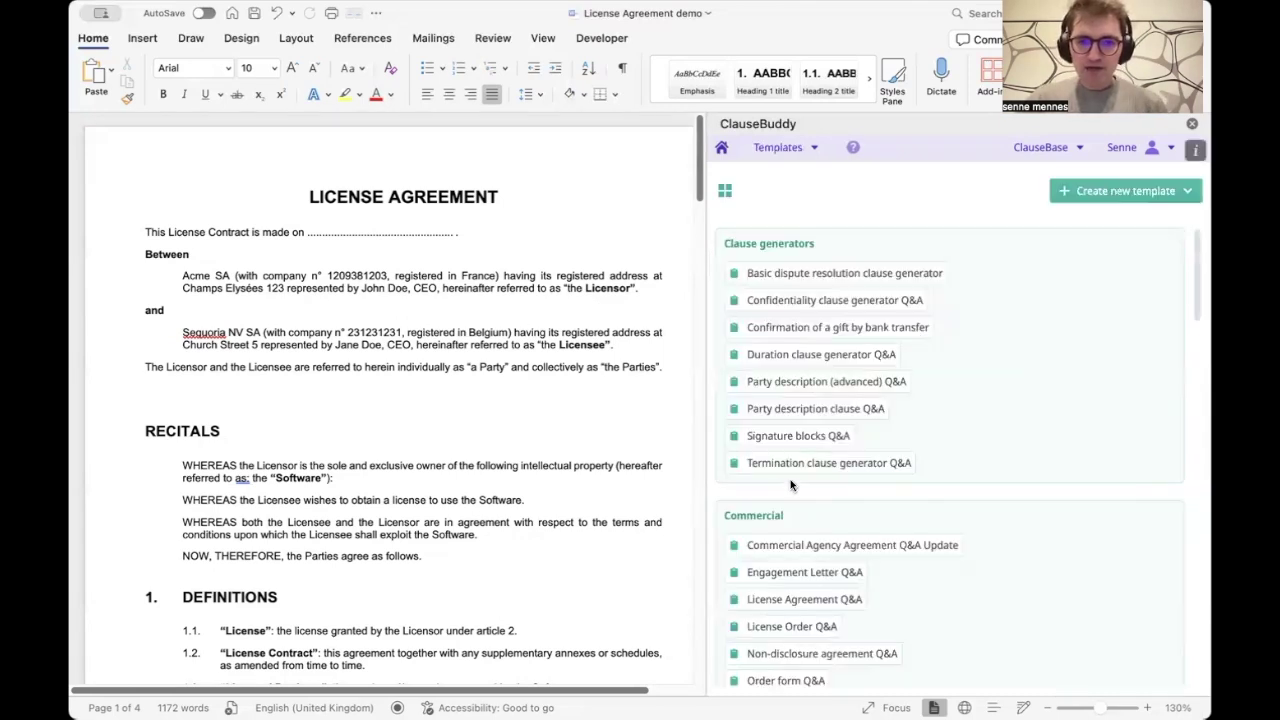
pyautogui.click(1100, 190)
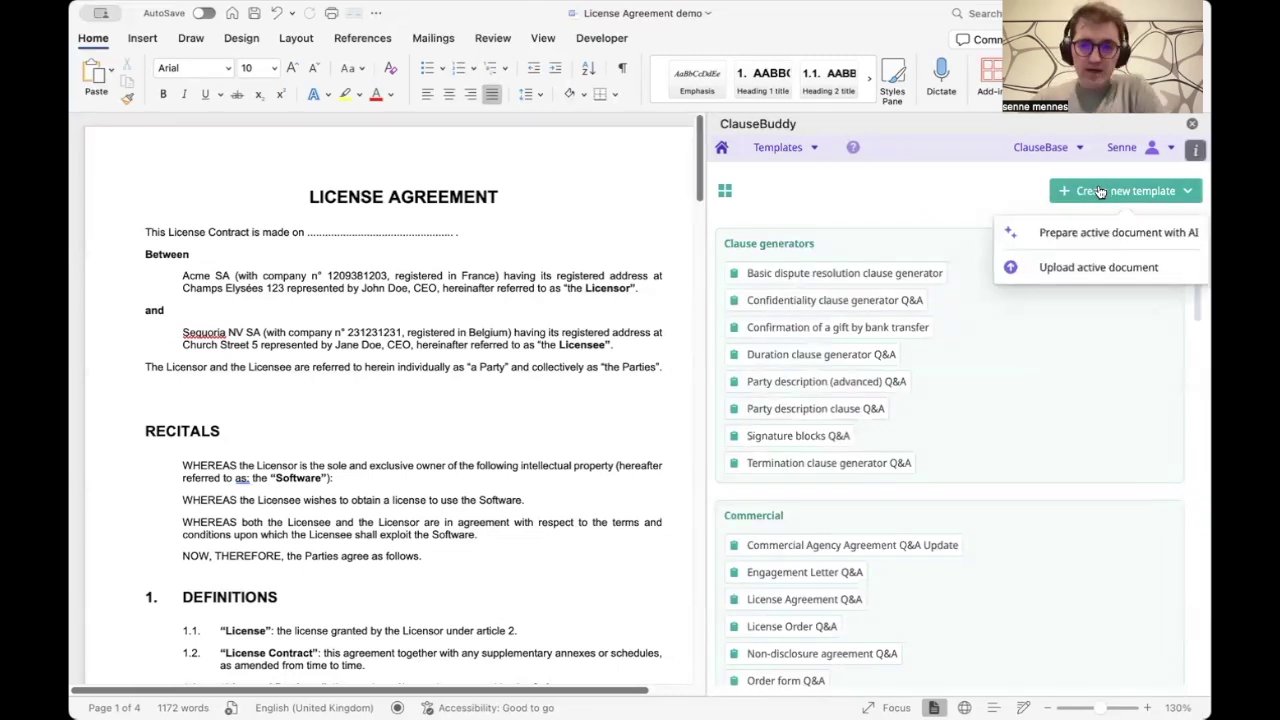
pyautogui.click(1098, 243)
pyautogui.click(1098, 241)
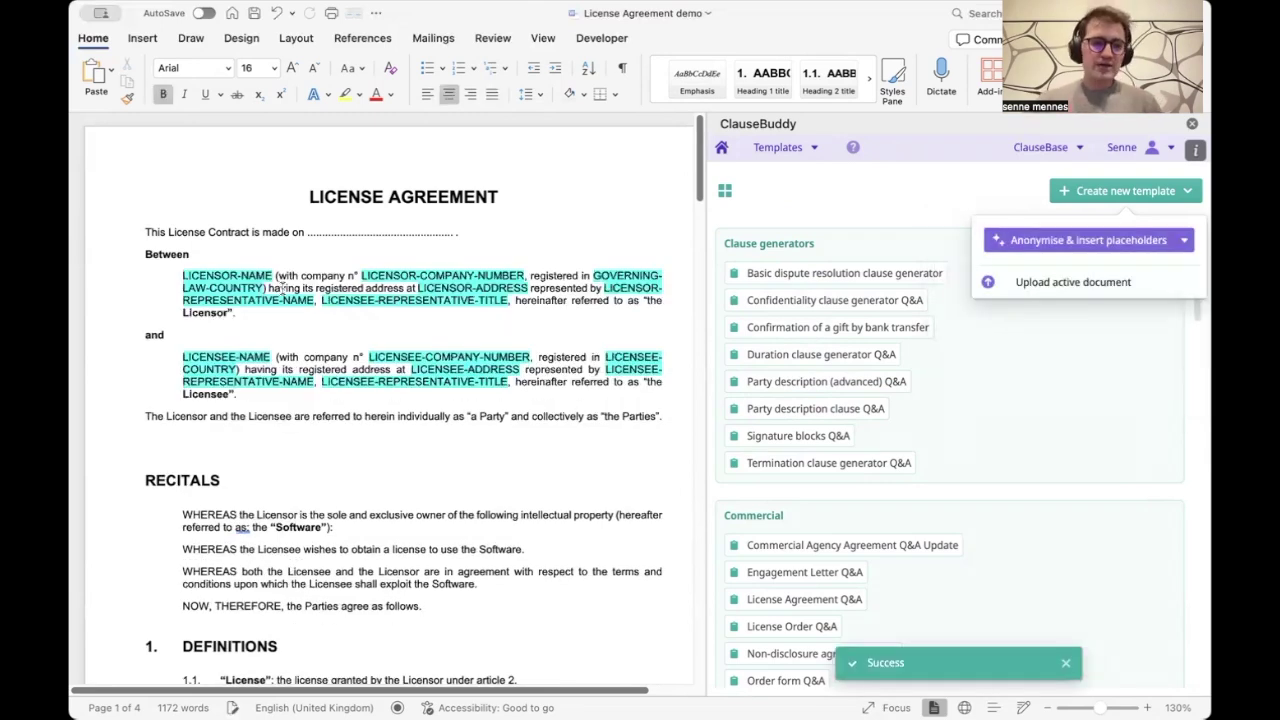
pyautogui.scroll(-5, 375, 296)
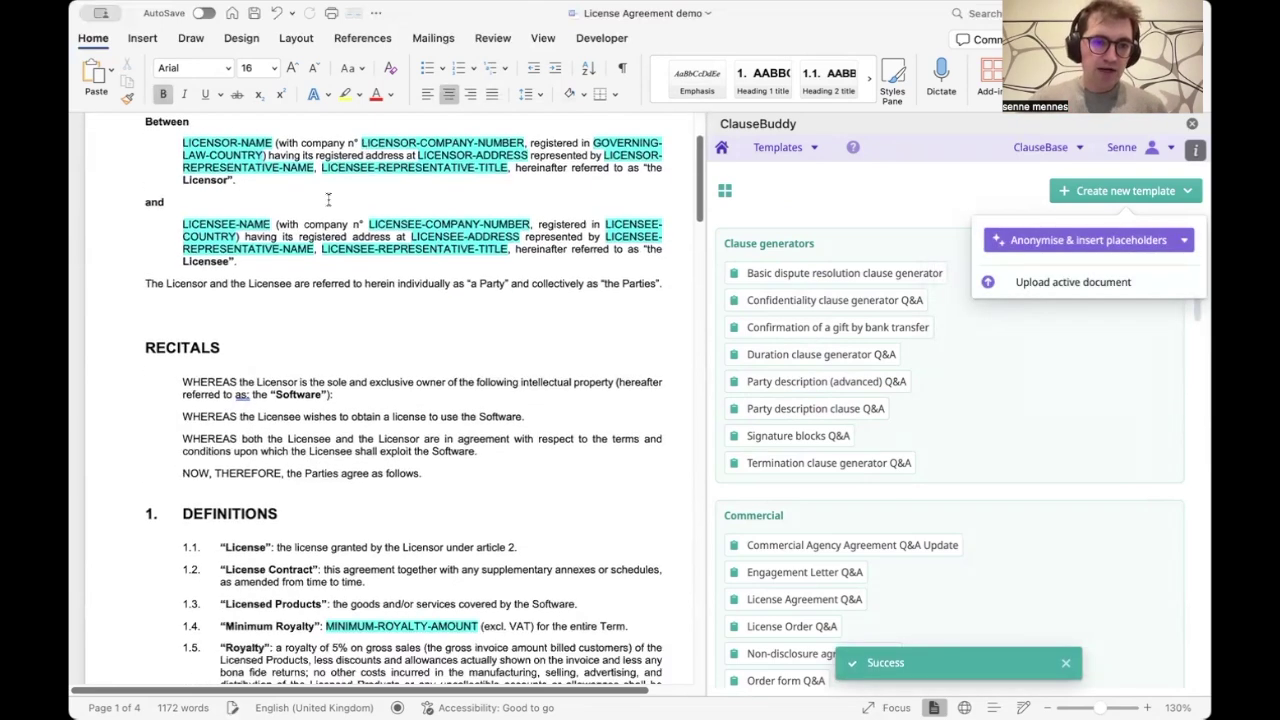
pyautogui.scroll(-20, 509, 301)
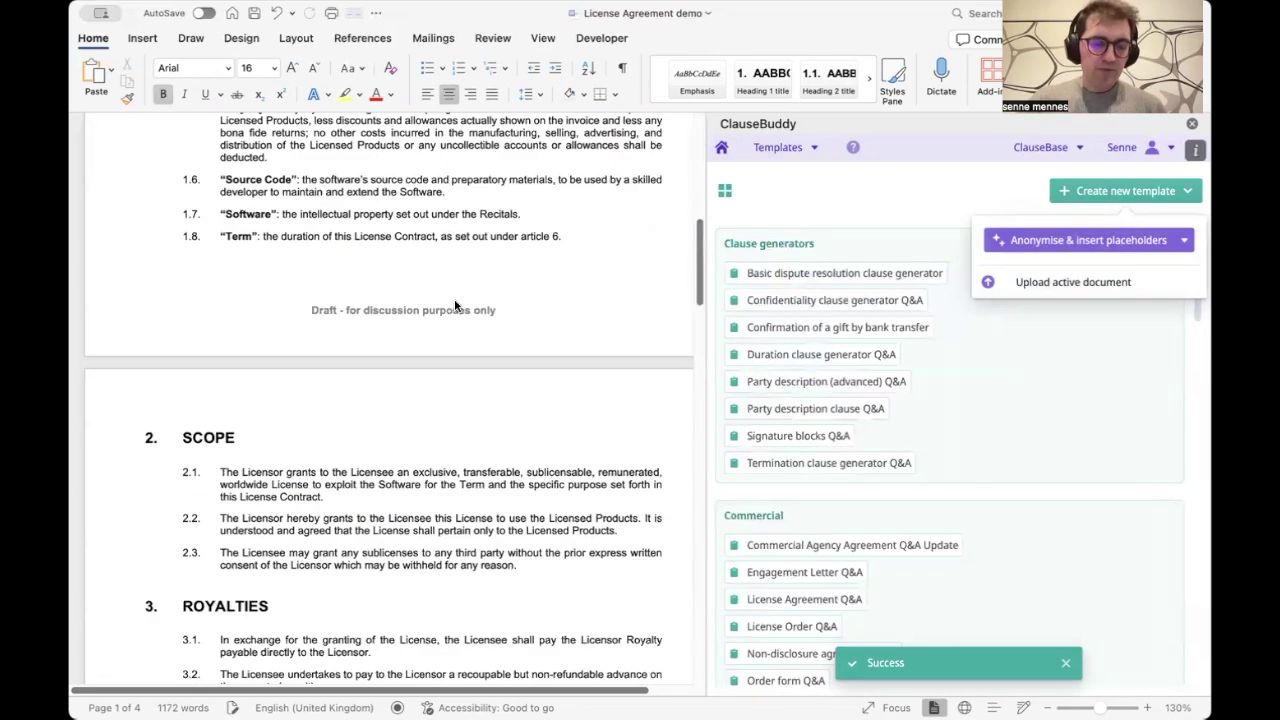
pyautogui.scroll(-10, 387, 384)
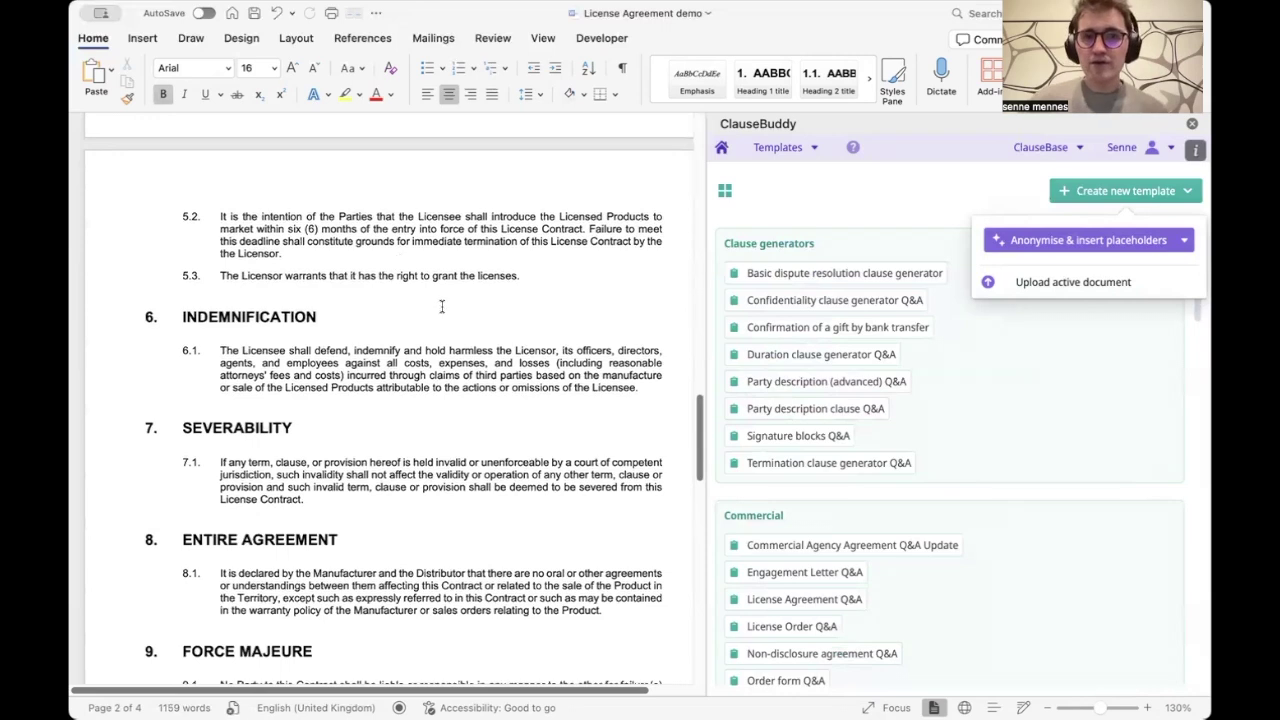
# Upload the active document as a template, generate its question cards from the placeholders in the document, and save the questions.
pyautogui.click(1060, 288)
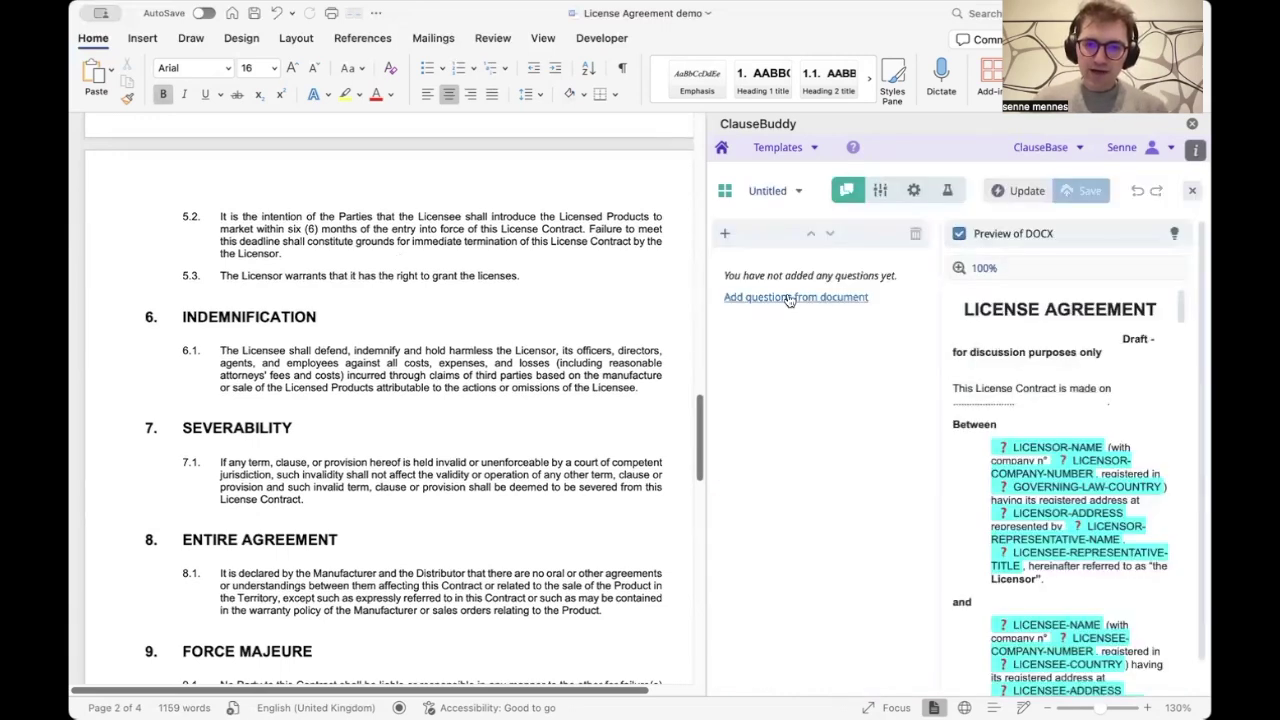
pyautogui.click(789, 298)
pyautogui.moveTo(704, 455); pyautogui.dragTo(502, 450)
pyautogui.click(836, 626)
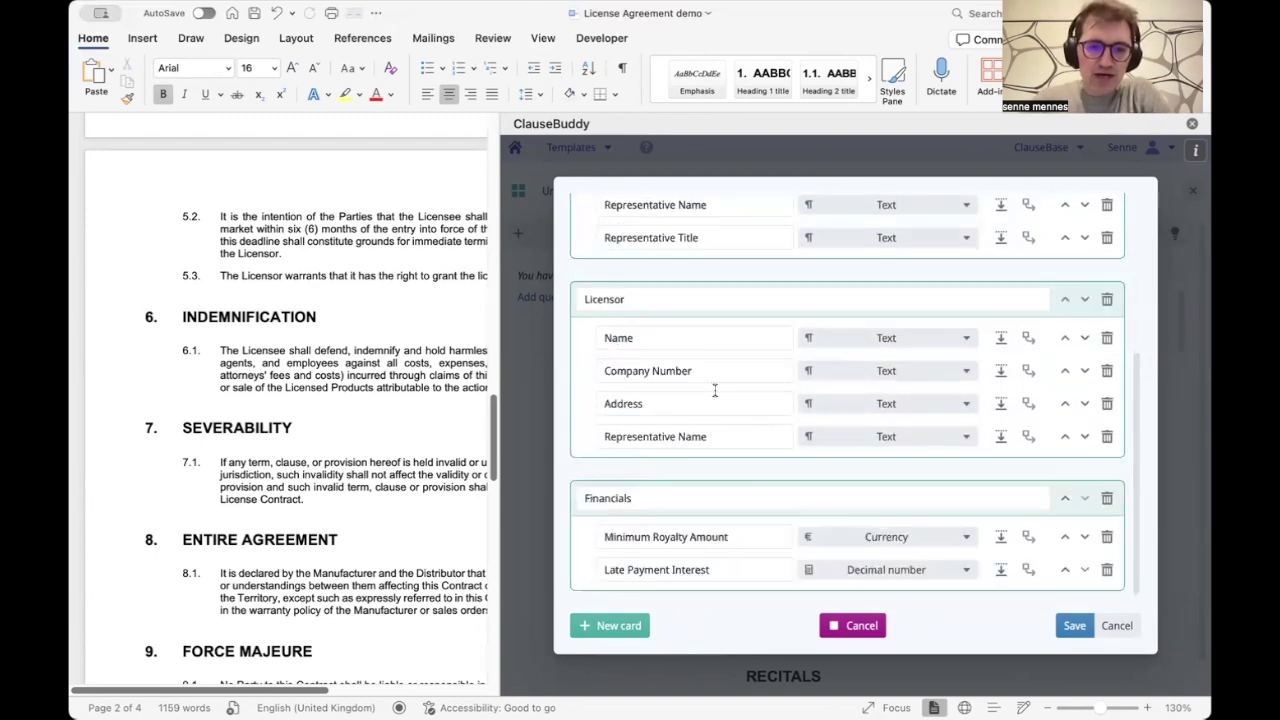
pyautogui.click(1074, 625)
# Test the template questionnaire by filling in dummy text for the Licensee's name, company number and country.
pyautogui.click(908, 193)
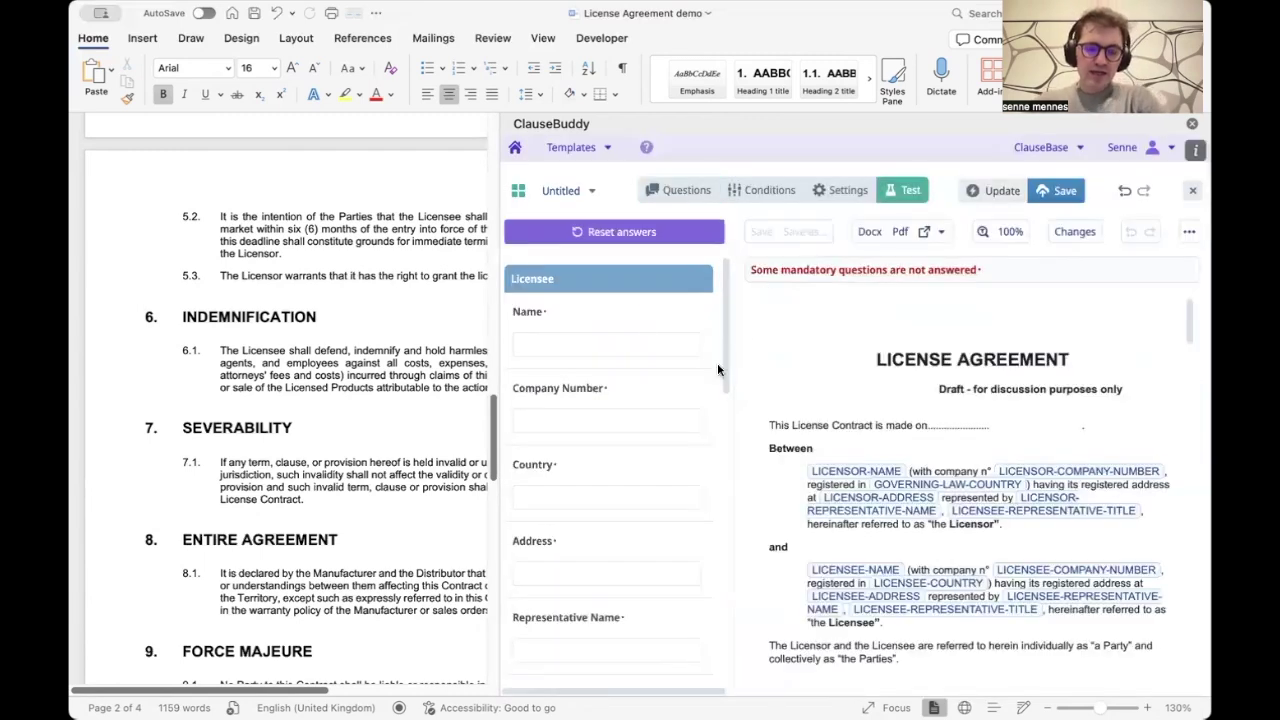
pyautogui.click(640, 344)
pyautogui.write('qsdfjqmsldkfj')
pyautogui.press('Tab')
pyautogui.write('mlkjqsmdlkfj')
pyautogui.press('Tab')
pyautogui.write('mlkjqsmdlkjmqslkdfj')
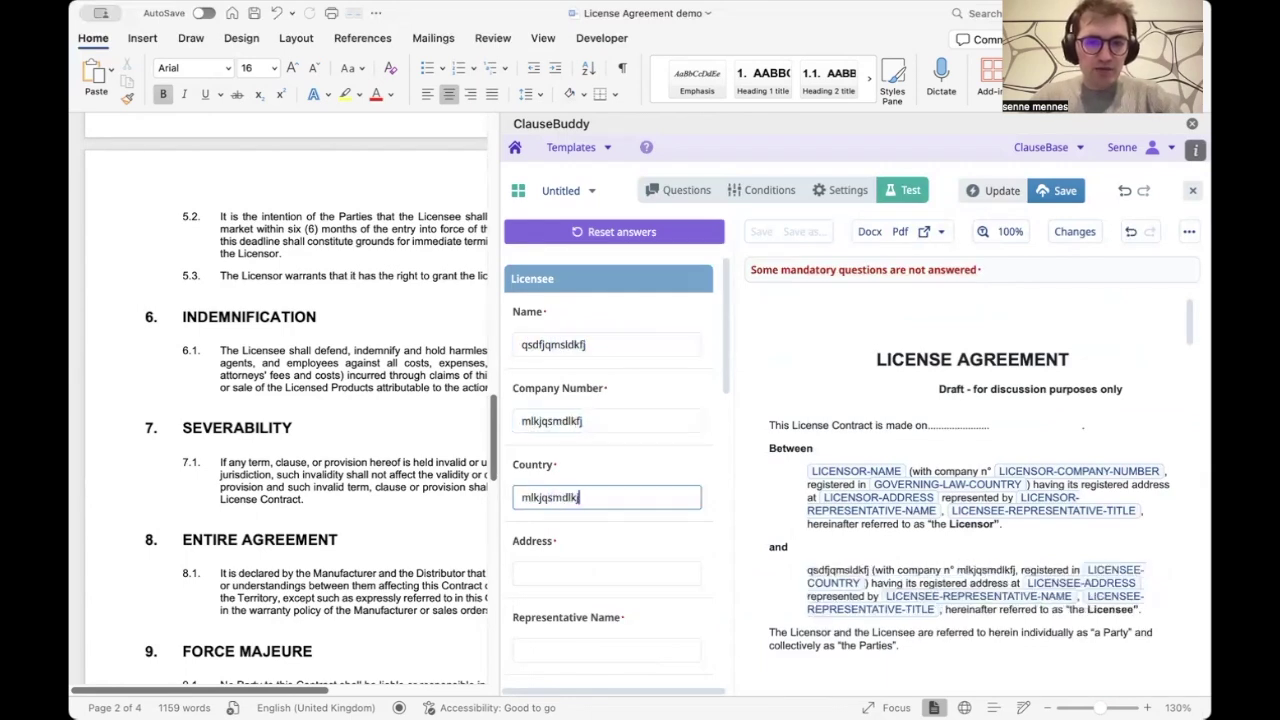
pyautogui.click(647, 477)
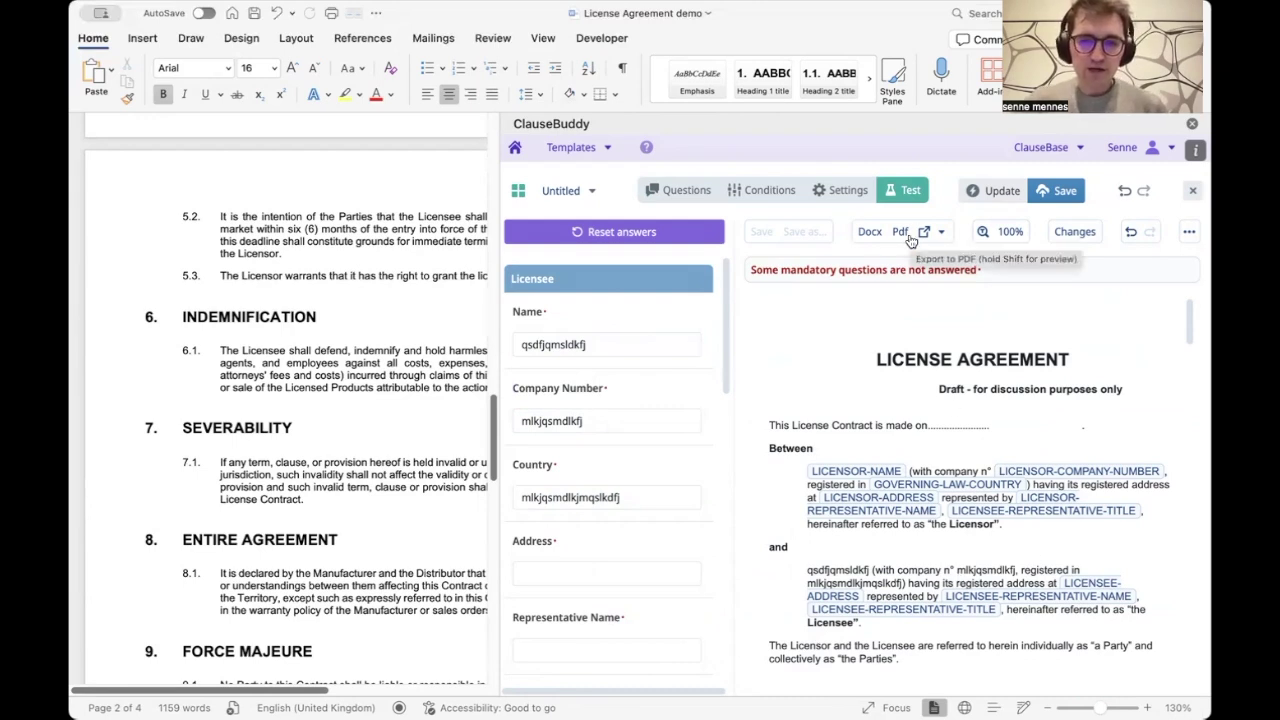
# Close the untitled template, return to the feature overview, and give the document more room beside the add-in.
pyautogui.click(1192, 190)
pyautogui.click(976, 431)
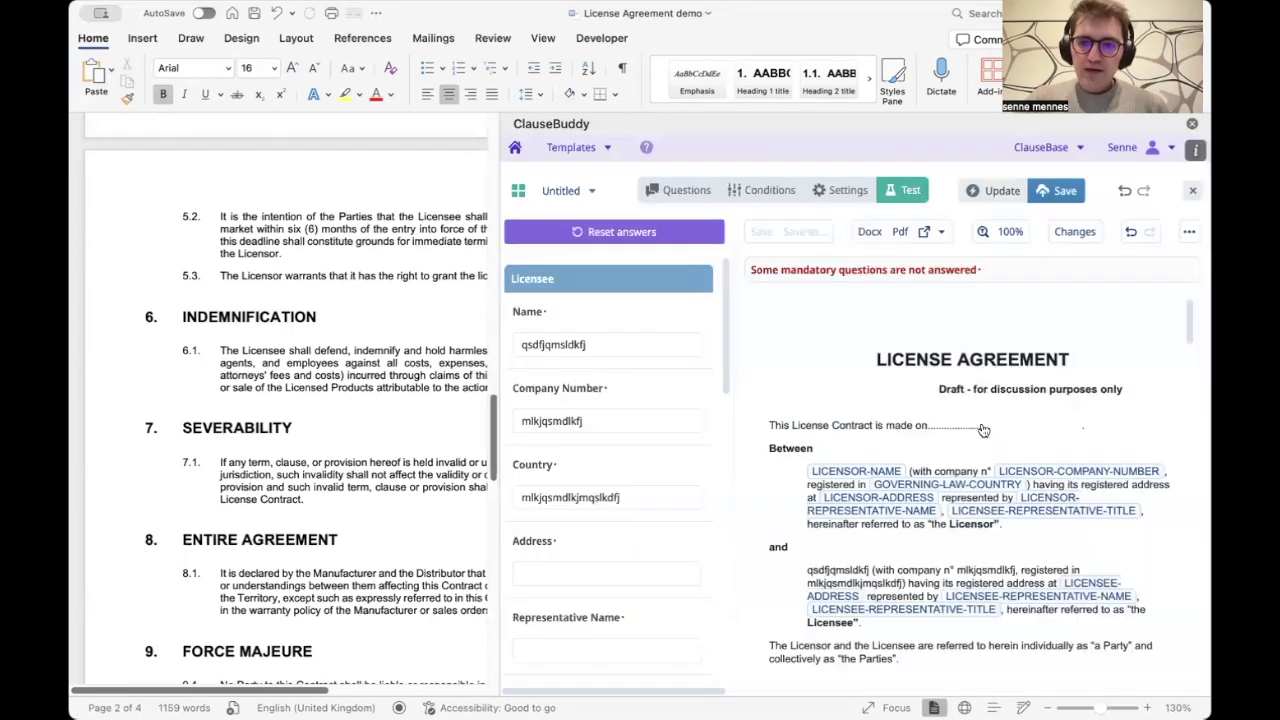
pyautogui.click(515, 147)
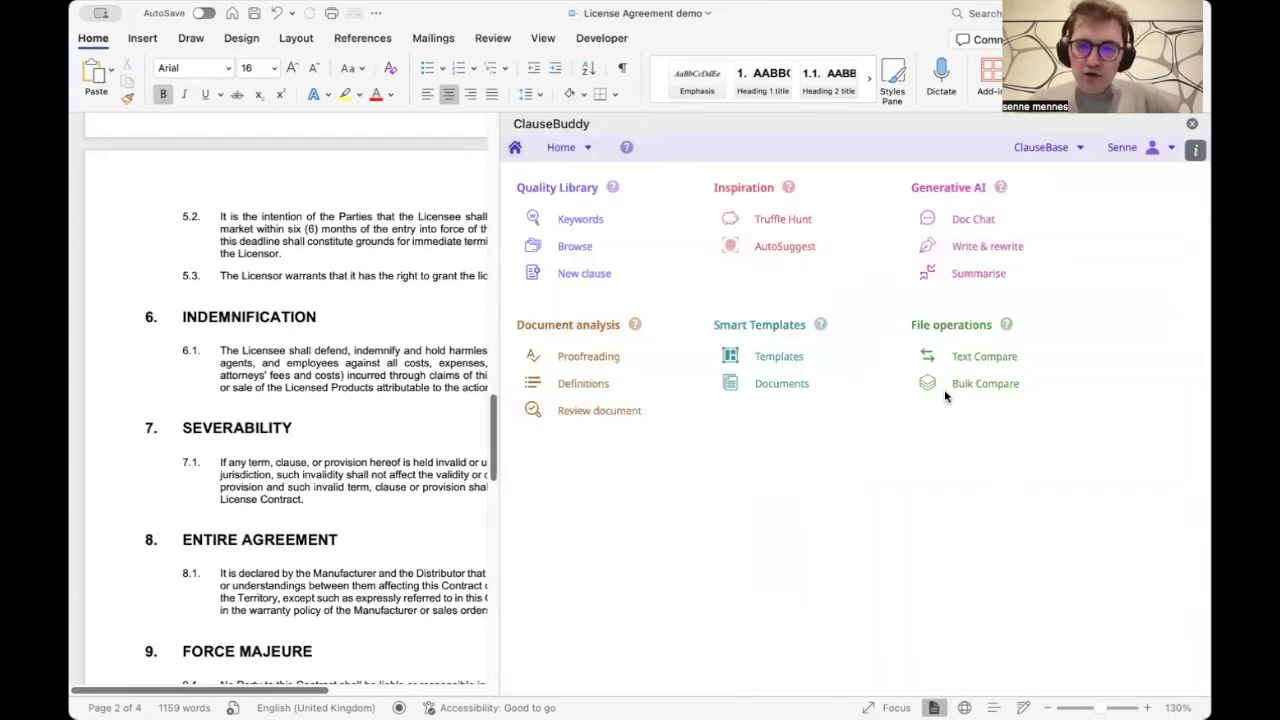
pyautogui.moveTo(499, 336); pyautogui.dragTo(735, 336)
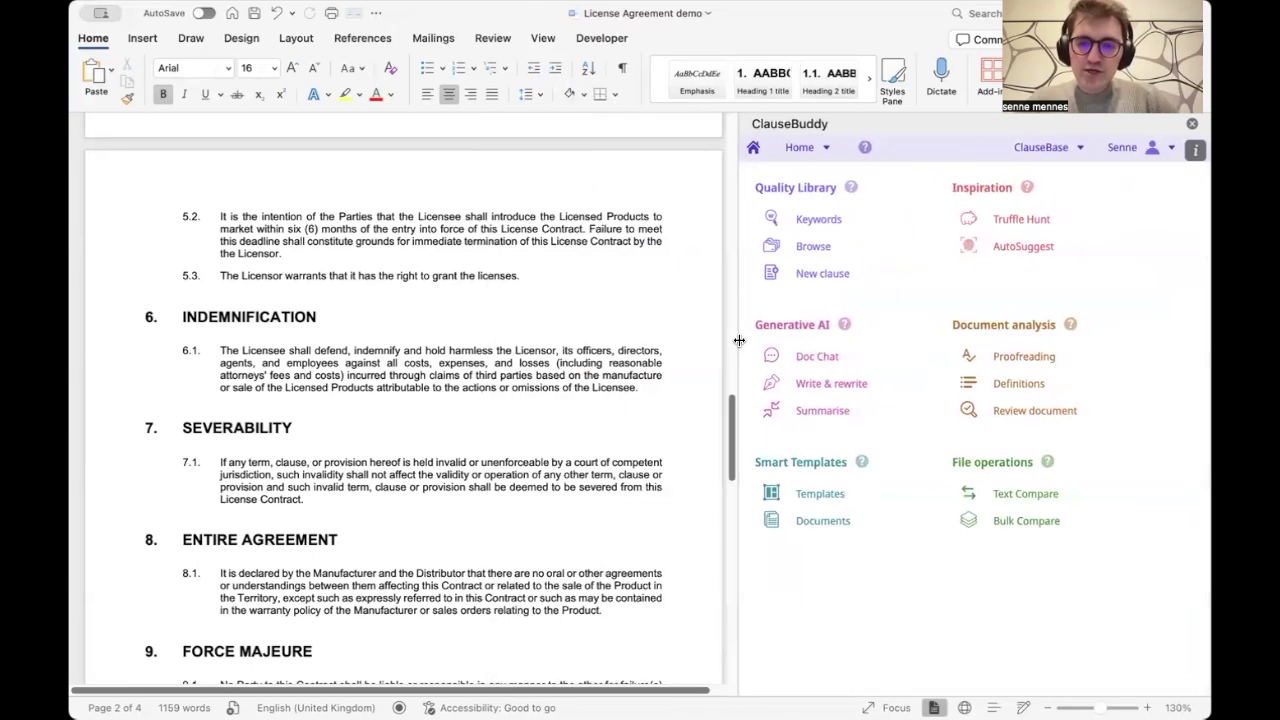
# Run a side-by-side text comparison from the current document to License Agreement demo 7.docx.
pyautogui.click(1010, 493)
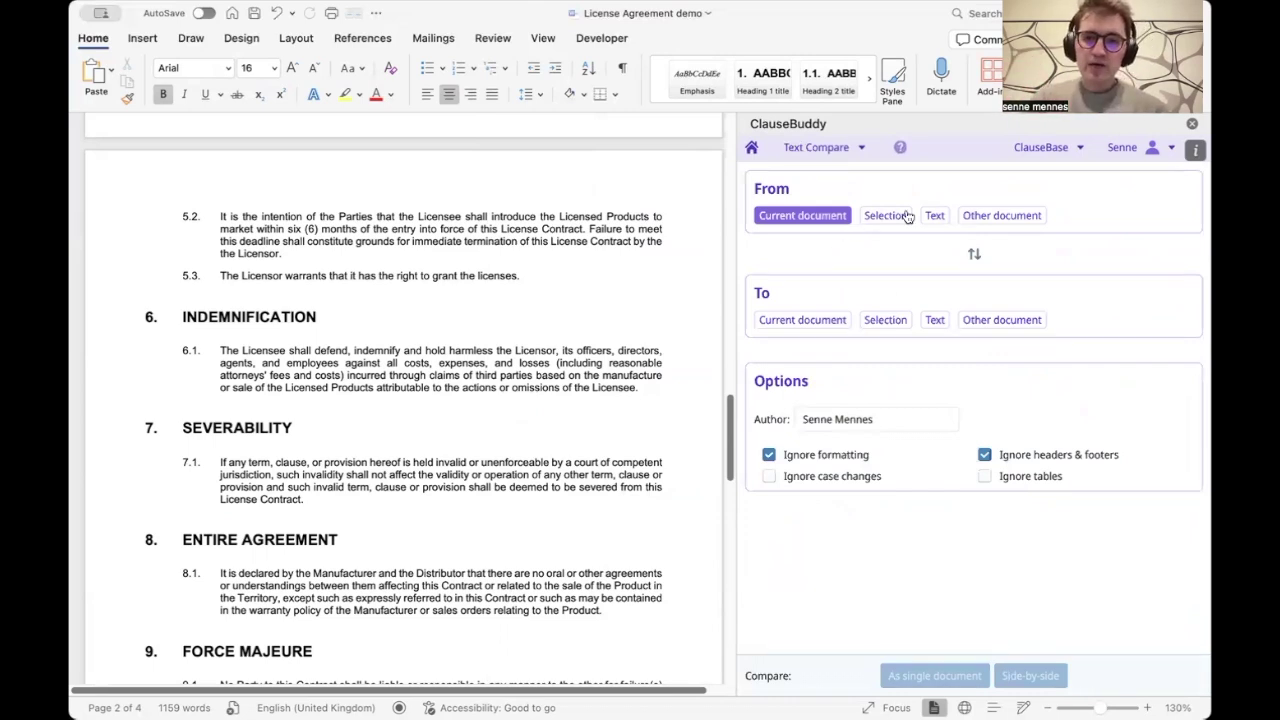
pyautogui.click(984, 216)
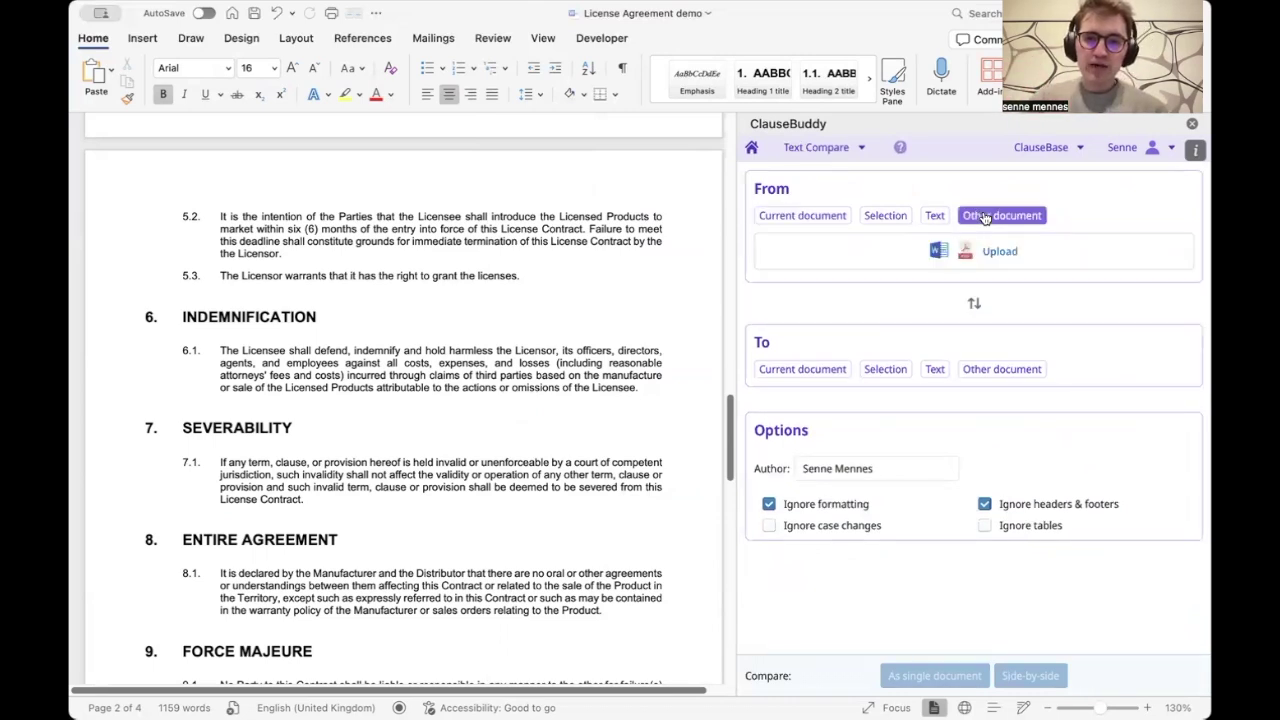
pyautogui.click(967, 372)
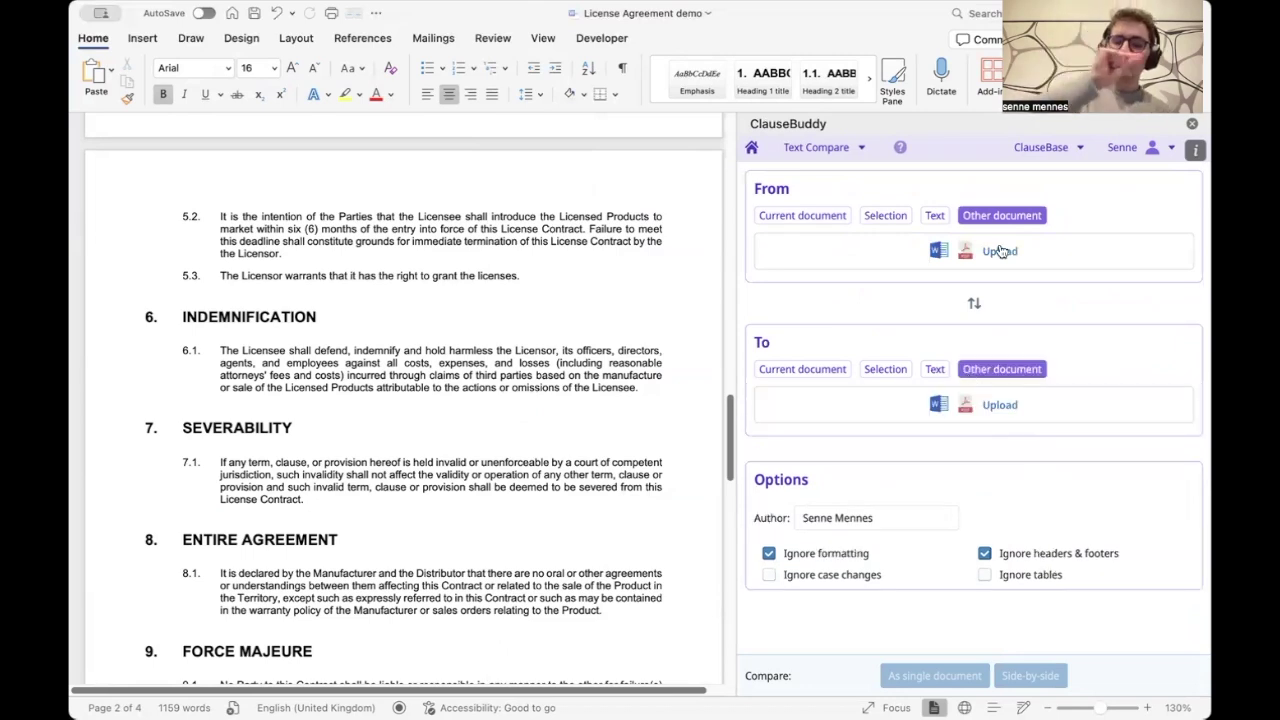
pyautogui.click(802, 214)
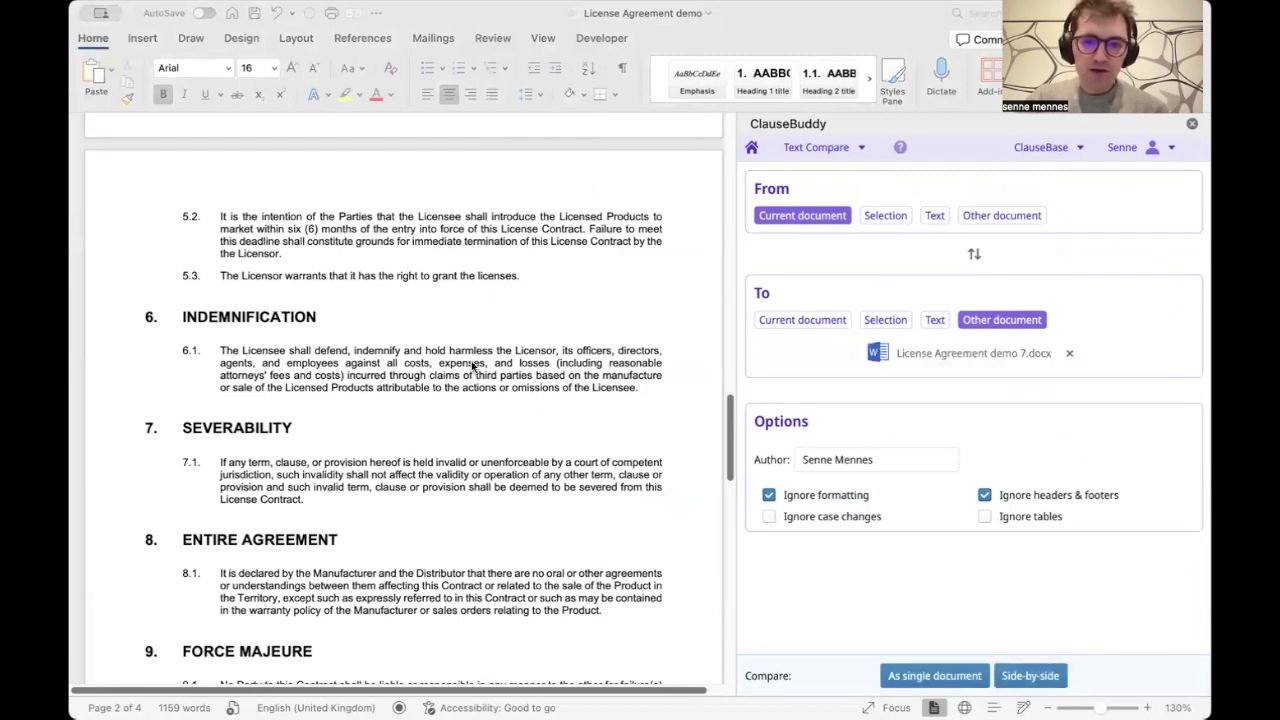
pyautogui.click(1035, 678)
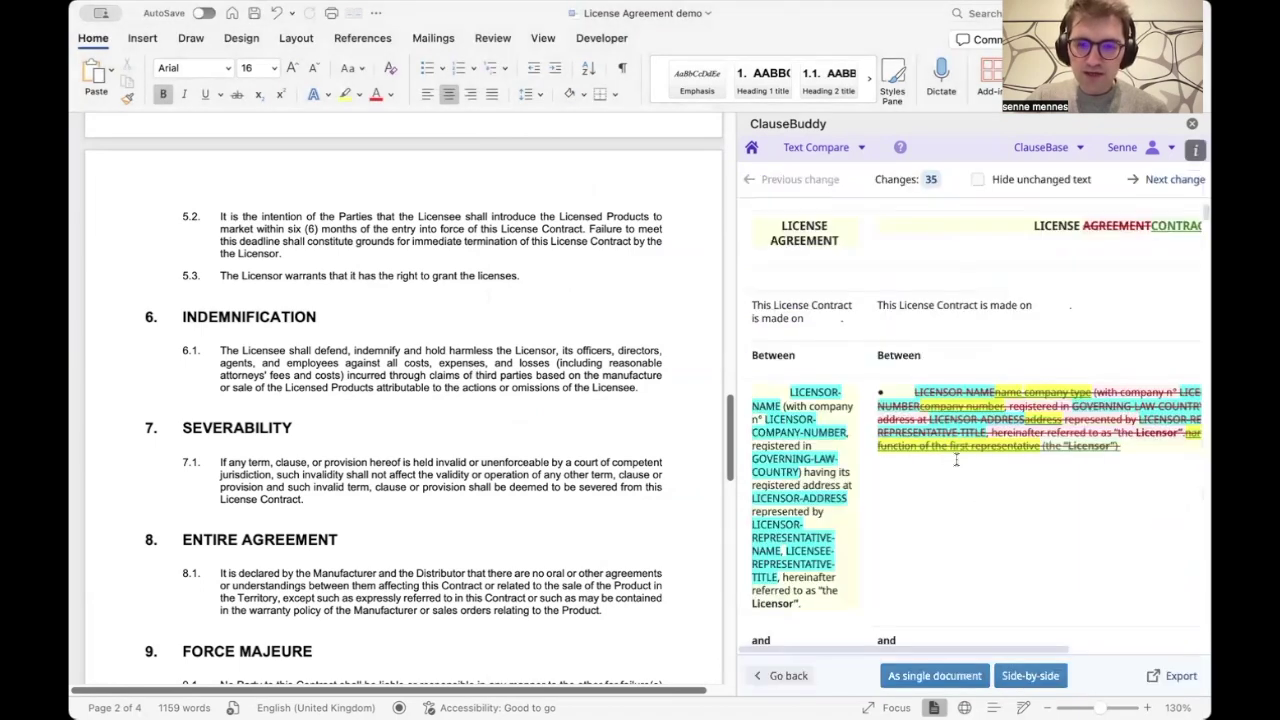
# Examine the side-by-side differences in the party descriptions and the definitions, and return to the feature overview.
pyautogui.moveTo(733, 376); pyautogui.dragTo(459, 380)
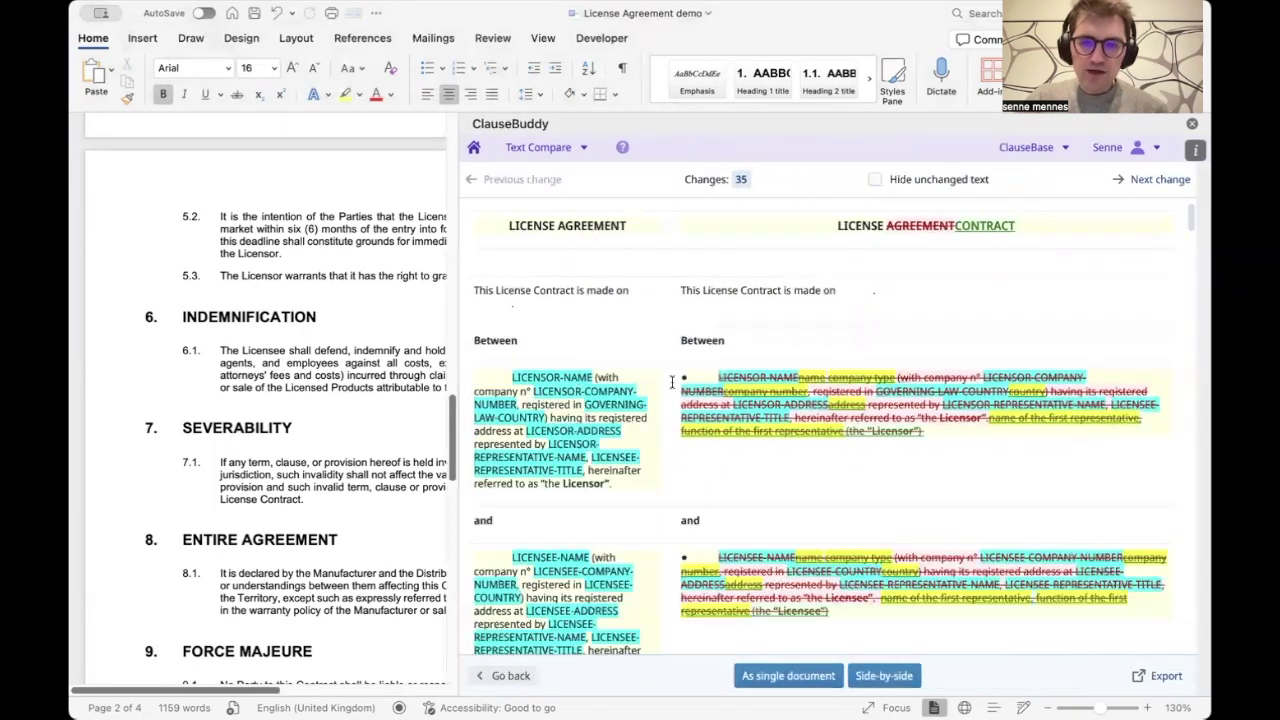
pyautogui.scroll(-10, 670, 390)
pyautogui.scroll(-5, 695, 390)
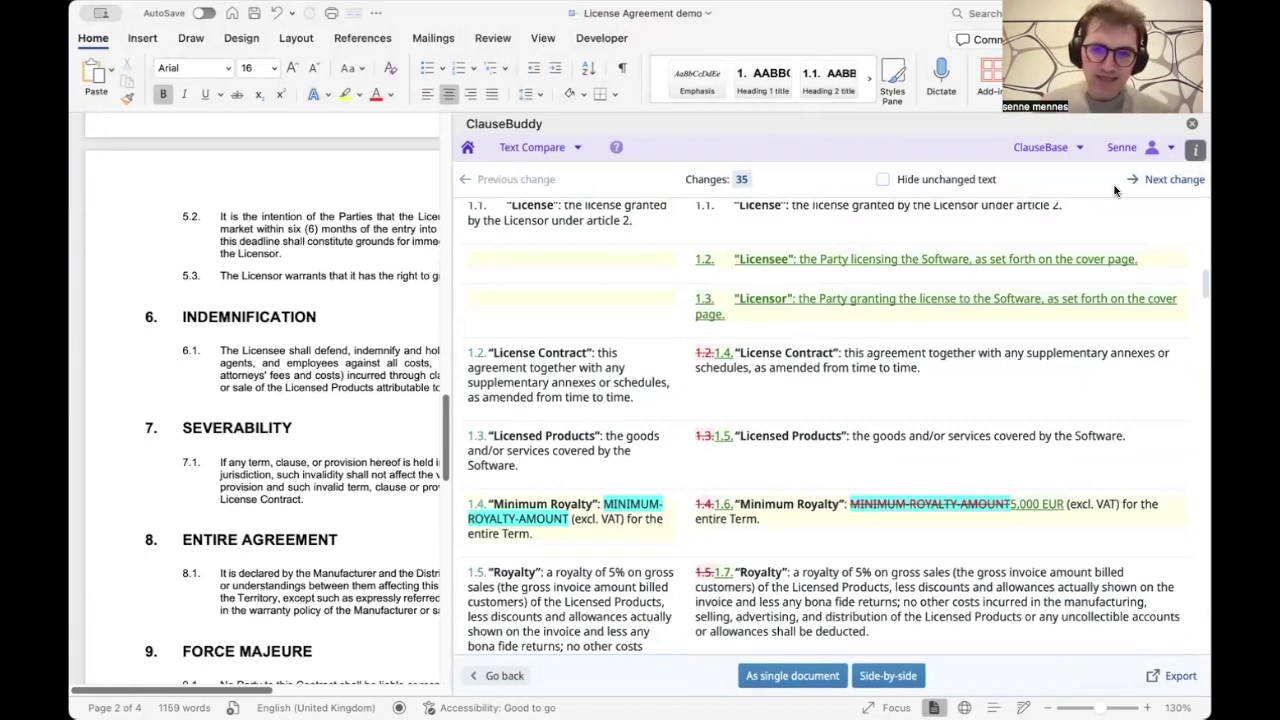
pyautogui.moveTo(453, 272); pyautogui.dragTo(740, 264)
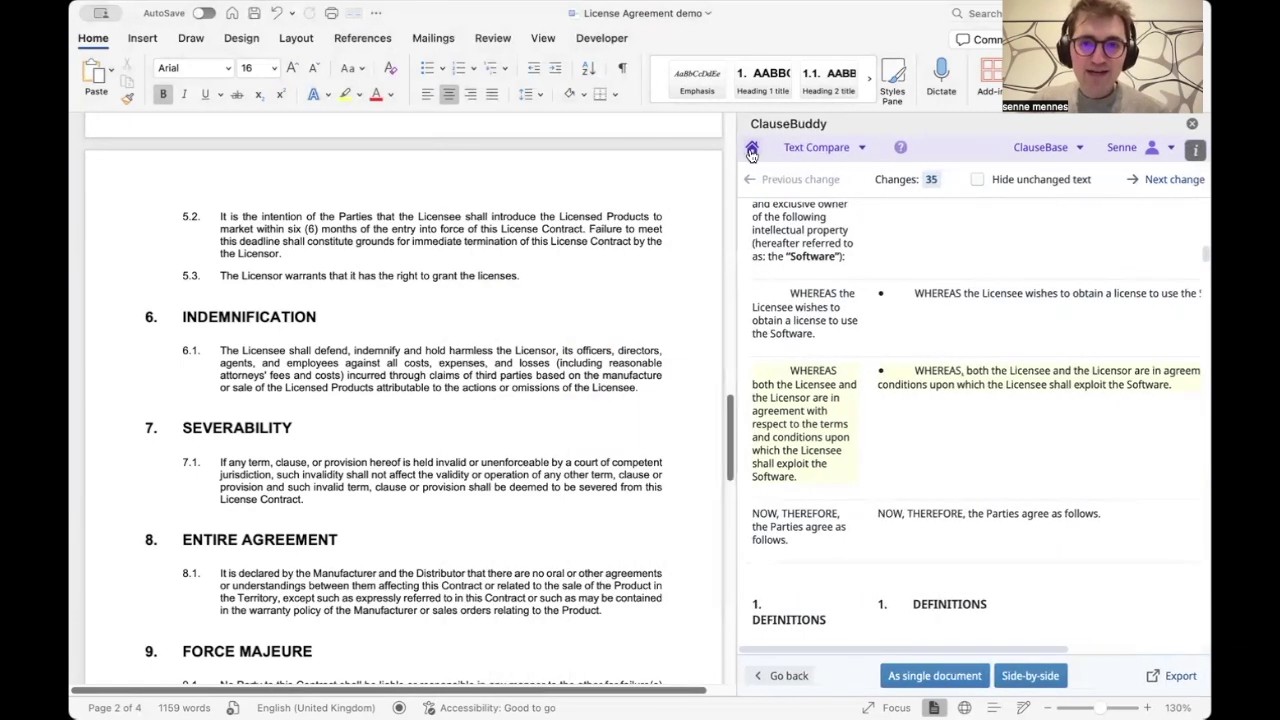
pyautogui.click(752, 150)
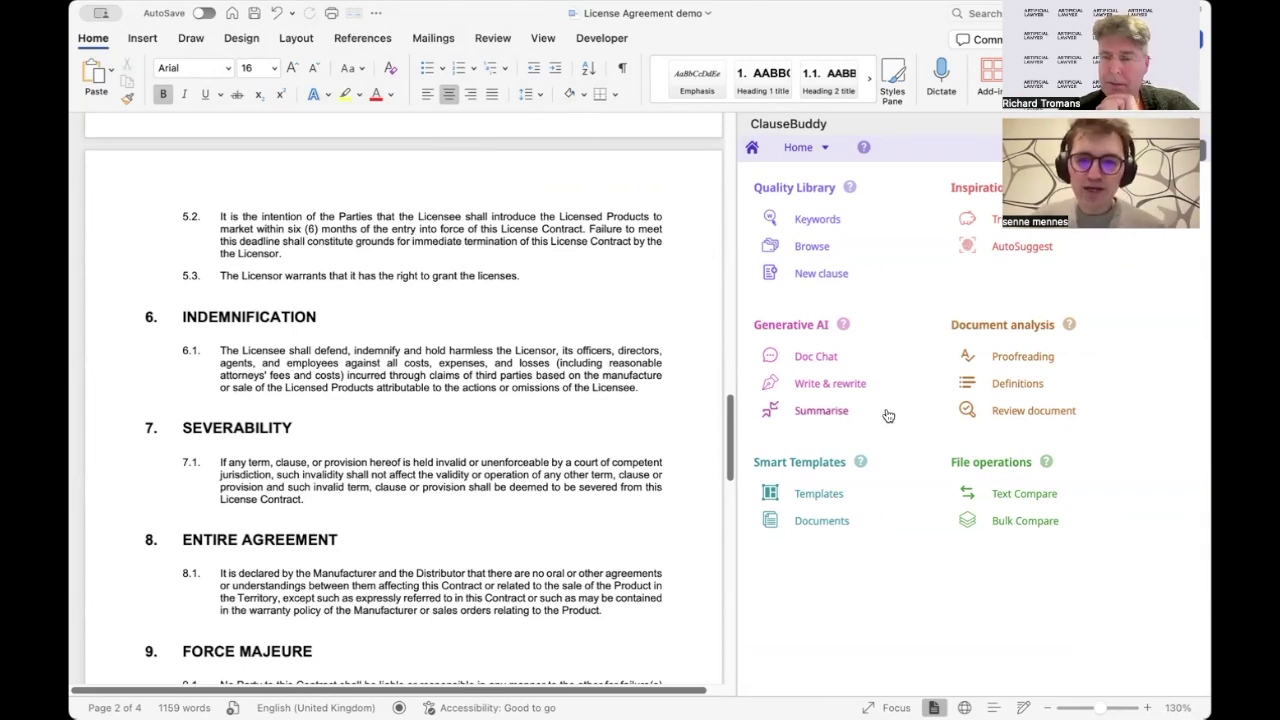
# Reuse the recent instruction "Draft an NDA" for drafting new text, list the available AI models, and leave without drafting.
pyautogui.click(818, 384)
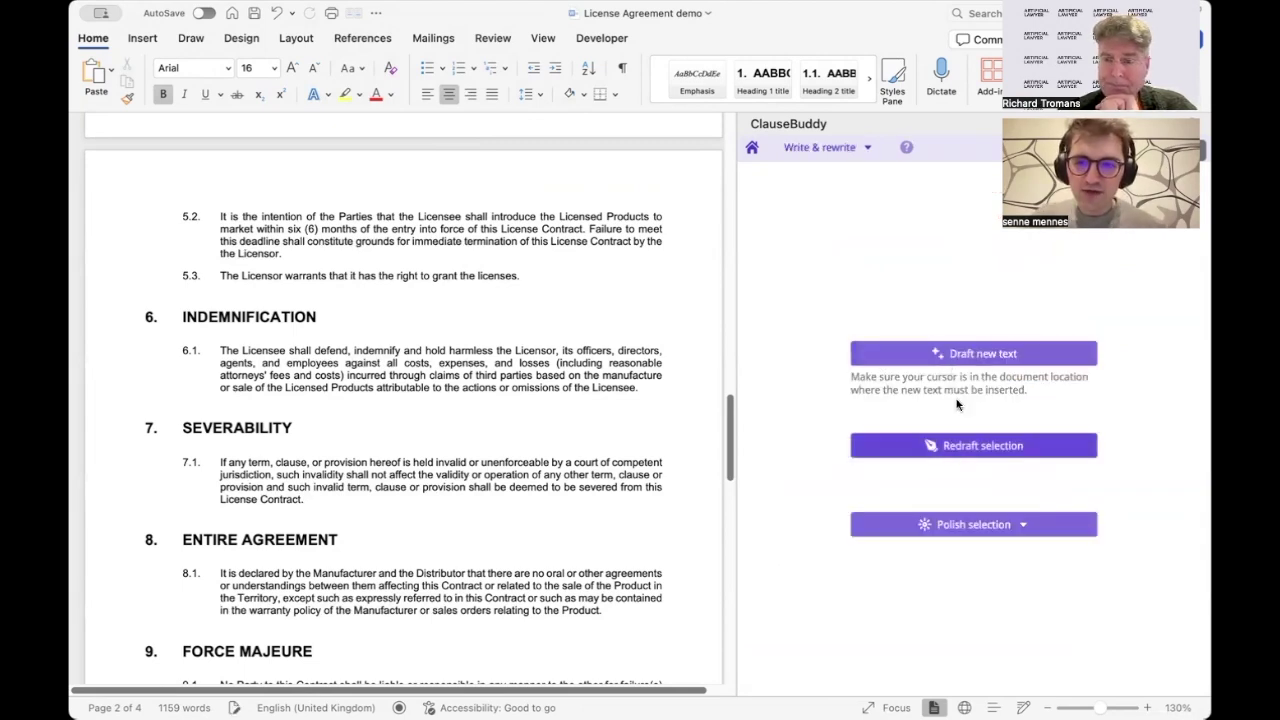
pyautogui.click(950, 450)
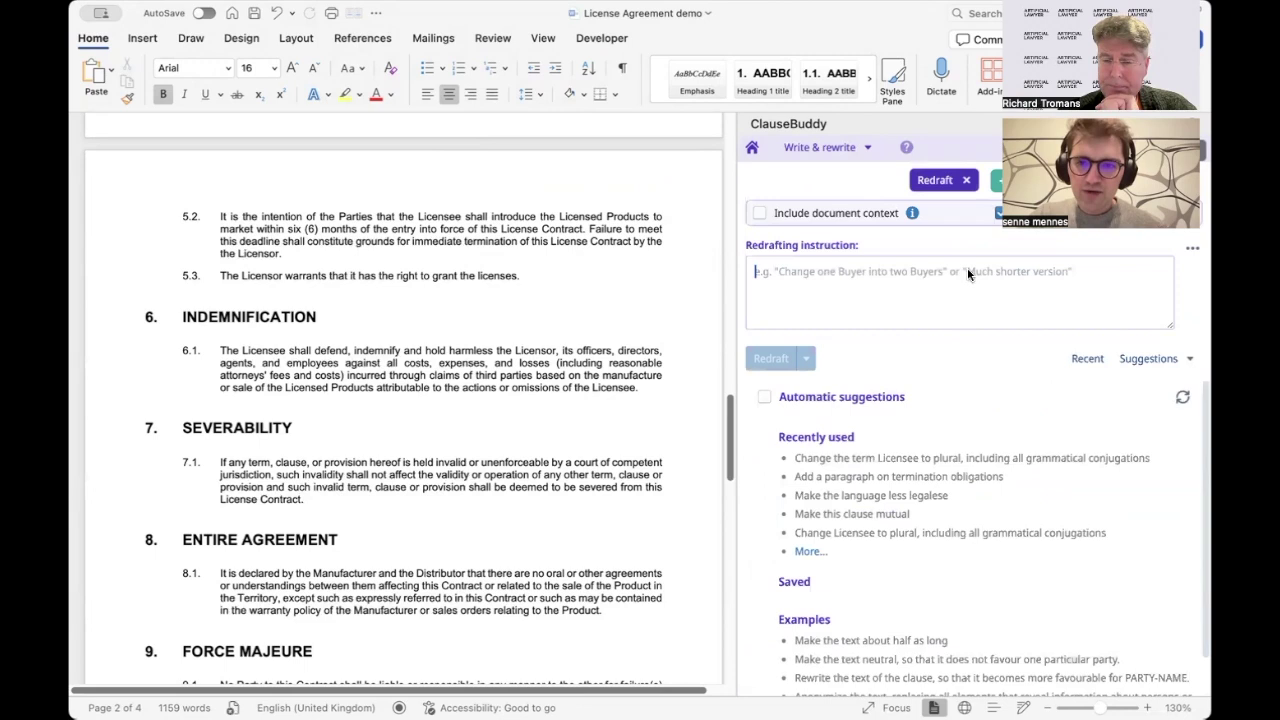
pyautogui.click(966, 180)
pyautogui.click(938, 352)
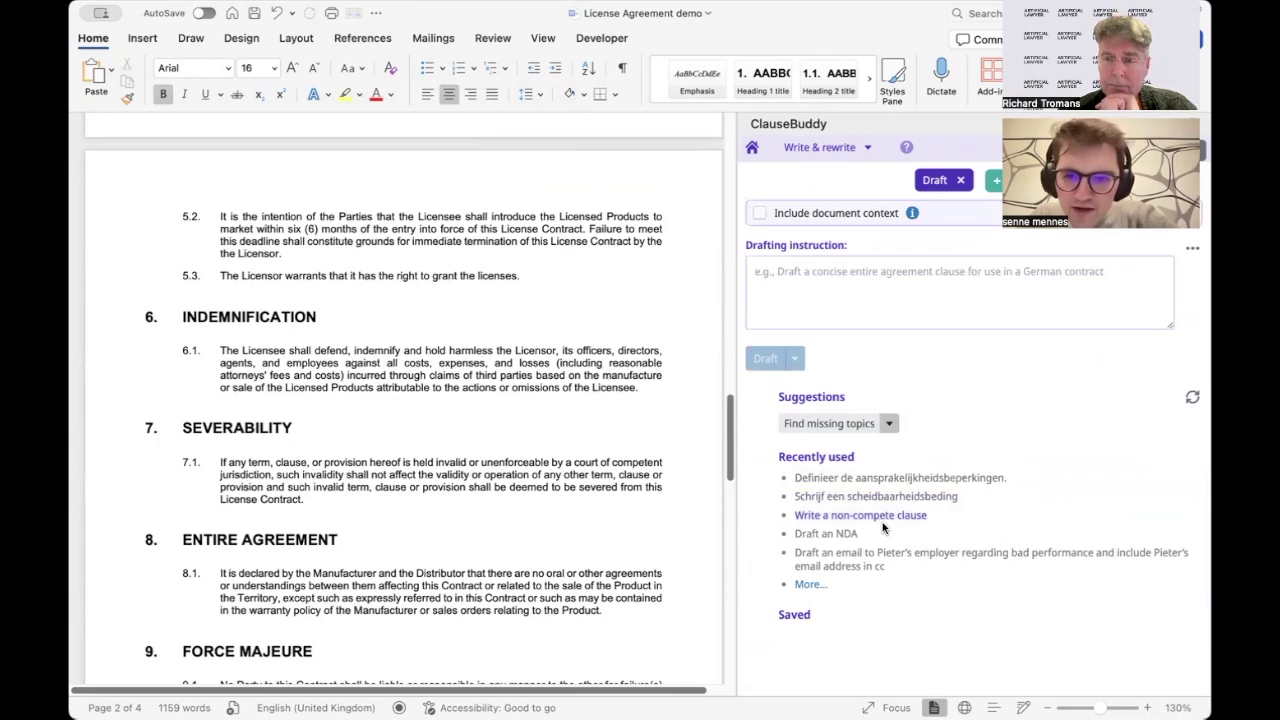
pyautogui.click(849, 535)
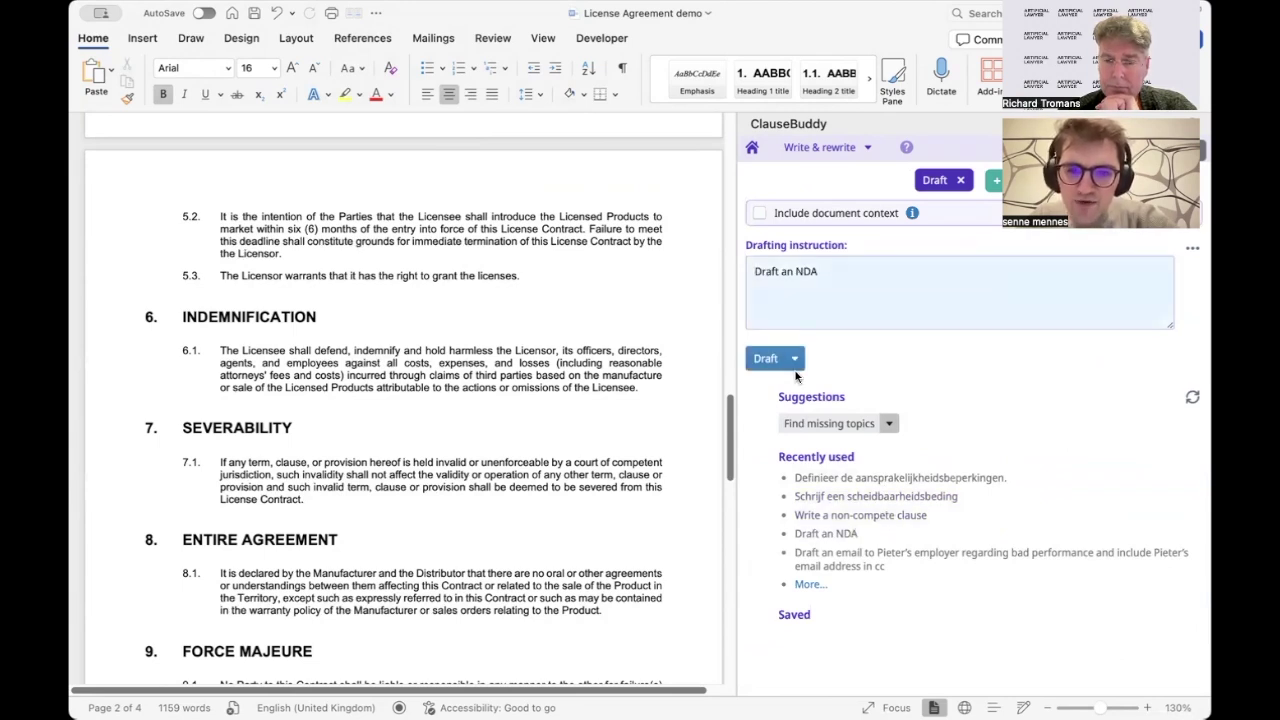
pyautogui.click(794, 358)
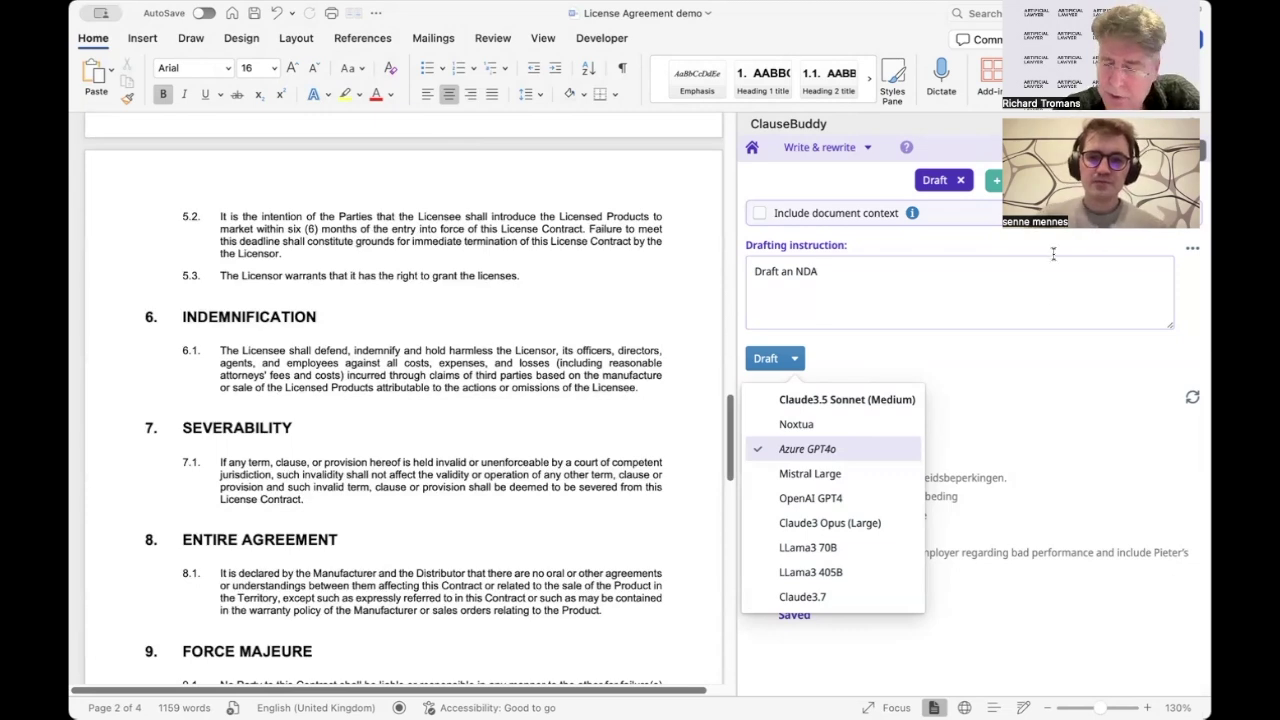
pyautogui.click(960, 180)
pyautogui.click(752, 147)
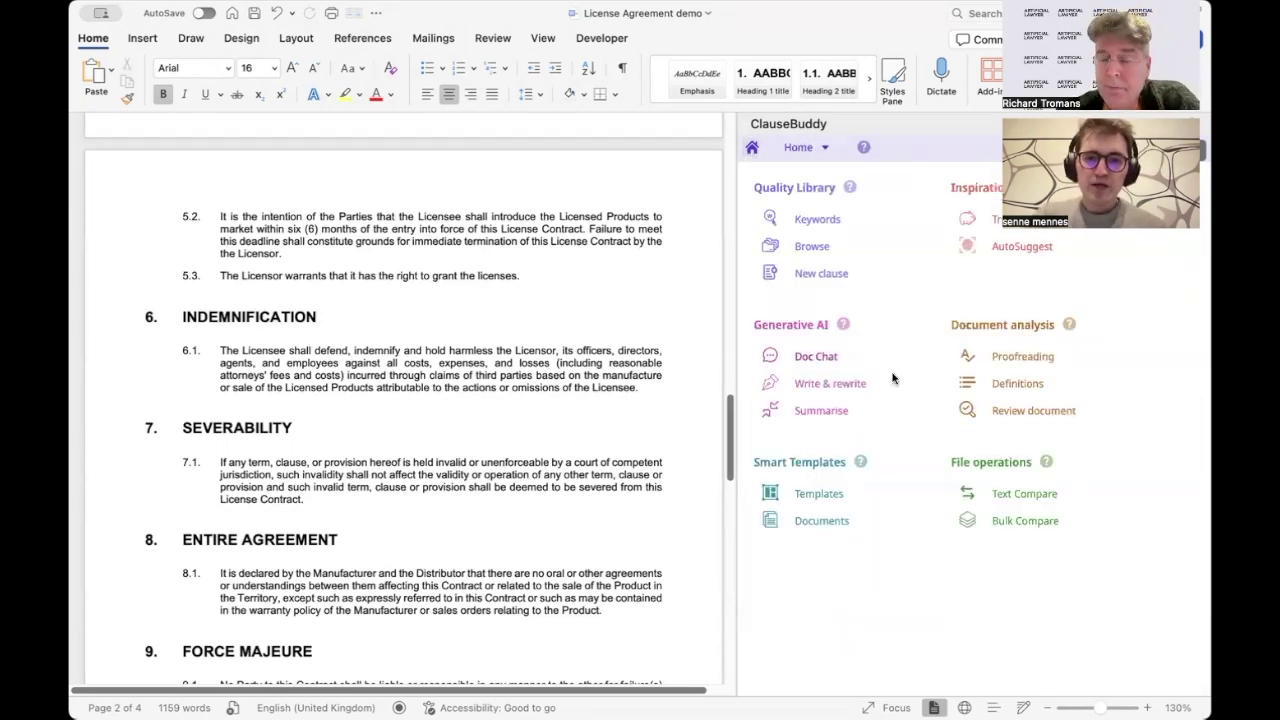